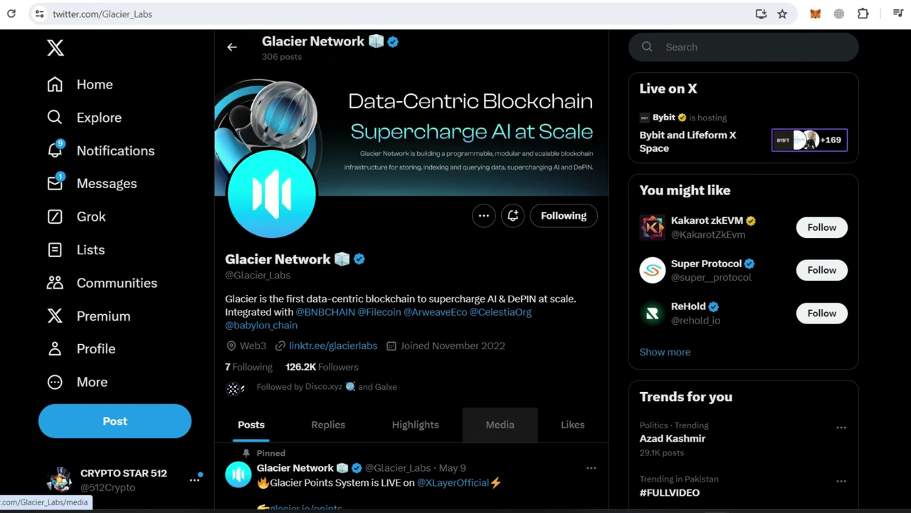
Switch to Telegram and search the CRYPTO STAR 512 channel's messages for "glacier"
left_click_drag(335, 259, 227, 259)
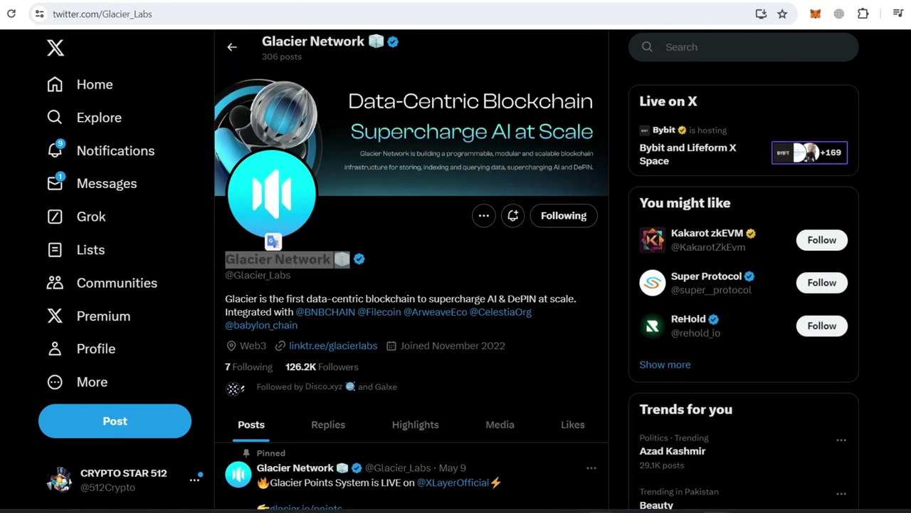
left_click(600, 512)
left_click(594, 68)
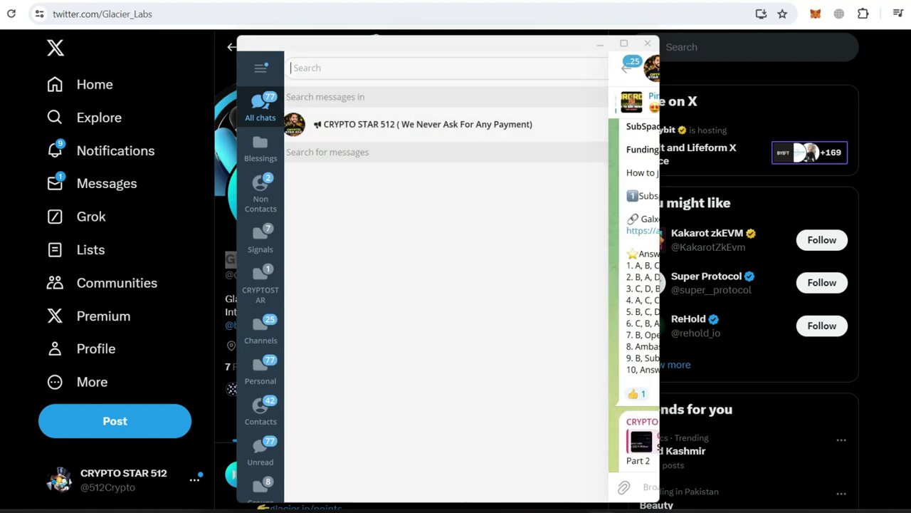
type("glaceir")
key("BackSpace")
key("BackSpace")
key("BackSpace")
type("ier")
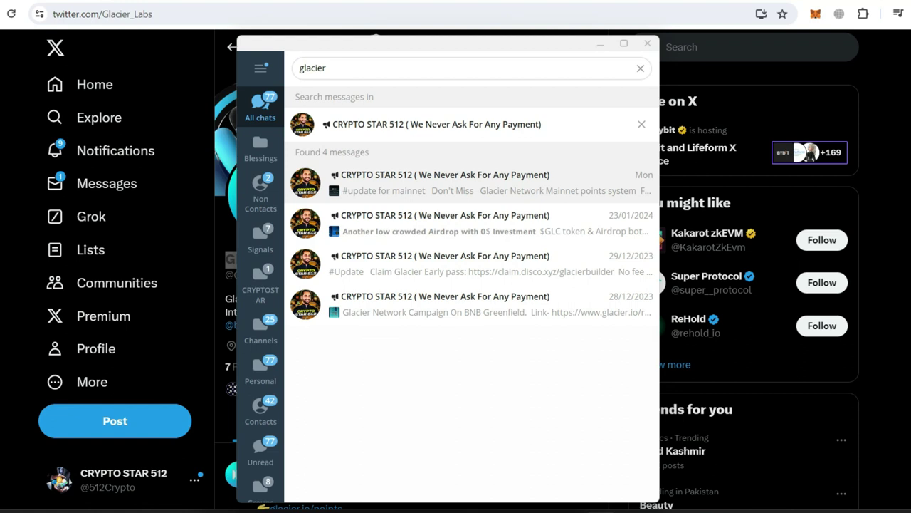
Open the channel message dated 23/01/2024 about the low crowded airdrop and view its Glacier funding image at full size
key("Down")
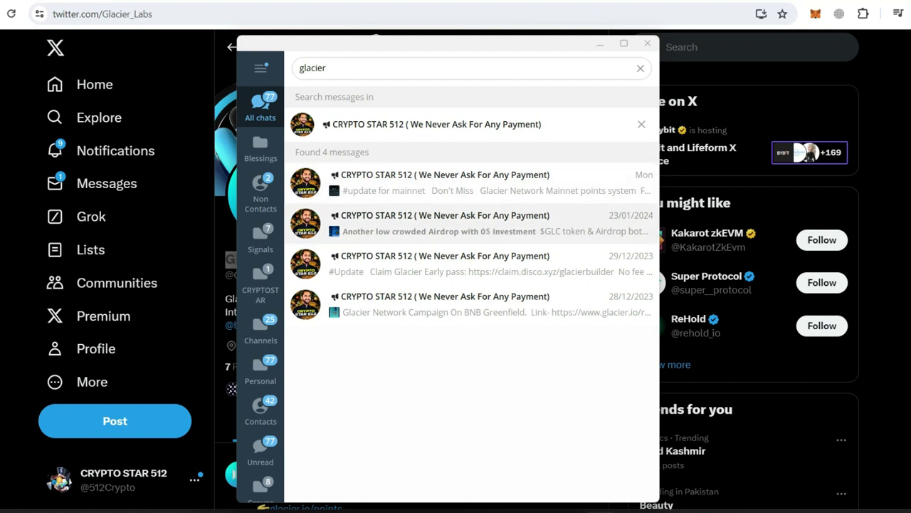
key("Up")
key("Down")
key("Down")
key("Down")
key("Up")
key("Up")
key("Return")
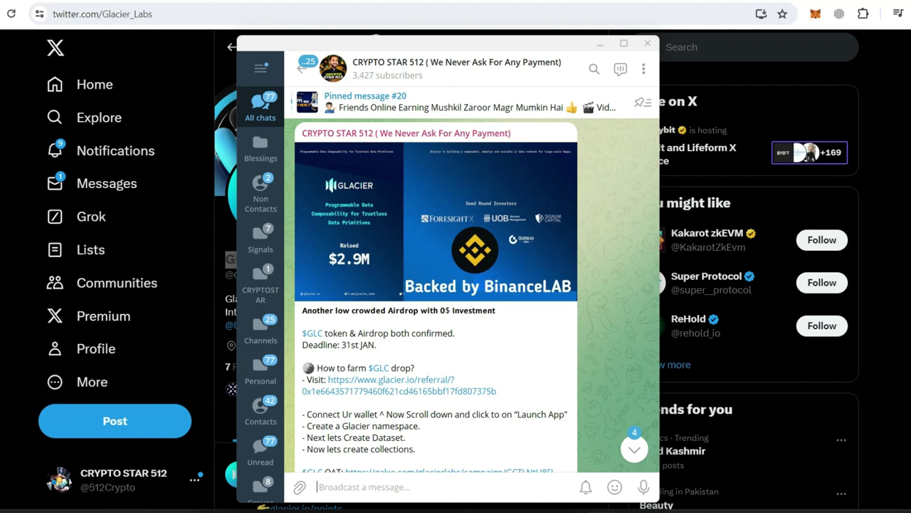
left_click(435, 222)
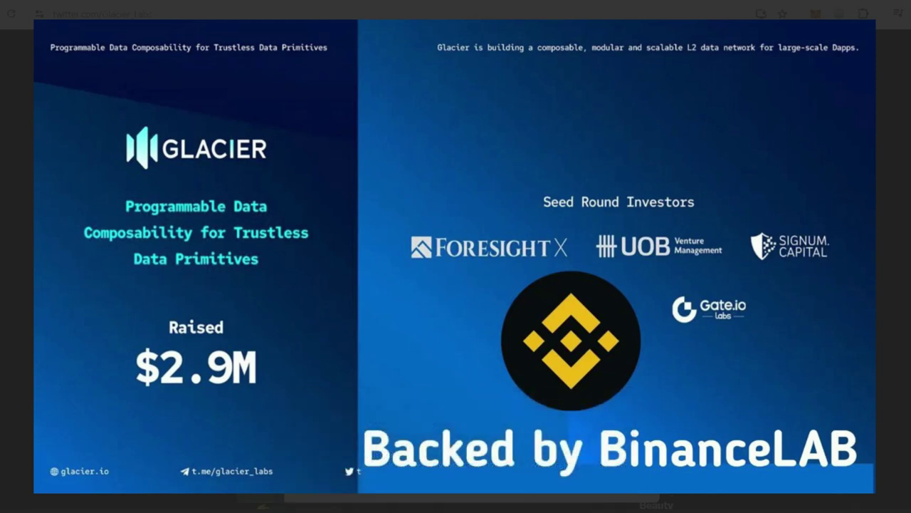
key("Escape")
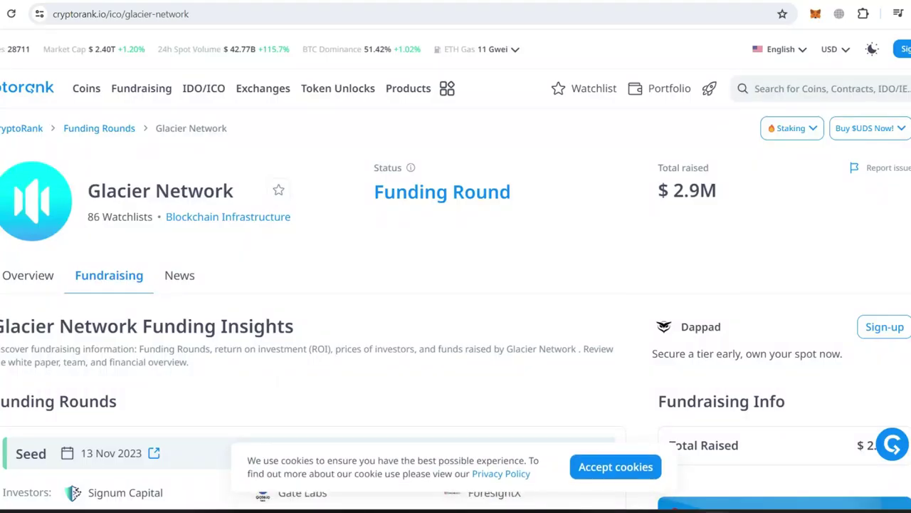
Check the total raised by Glacier Network on its CryptoRank fundraising page
scroll(456, 269, "down", 1)
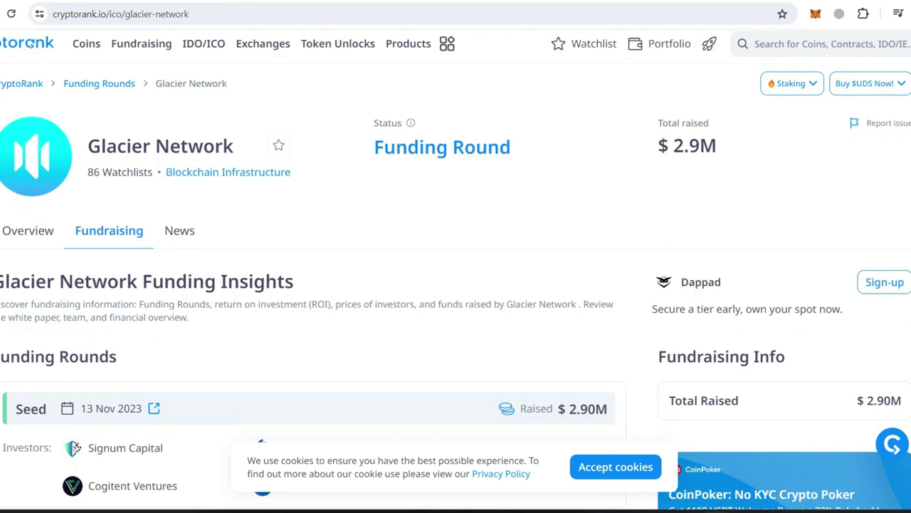
triple_click(696, 146)
left_click(696, 146)
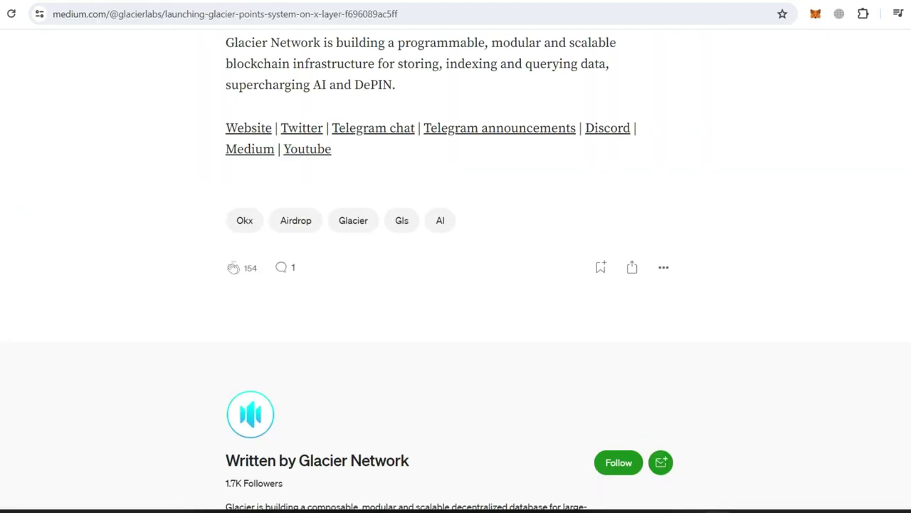
Review the Medium article on the Glacier Points System for the mandatory and referral tasks that earn points
scroll(456, 285, "up", 10)
scroll(455, 285, "up", 15)
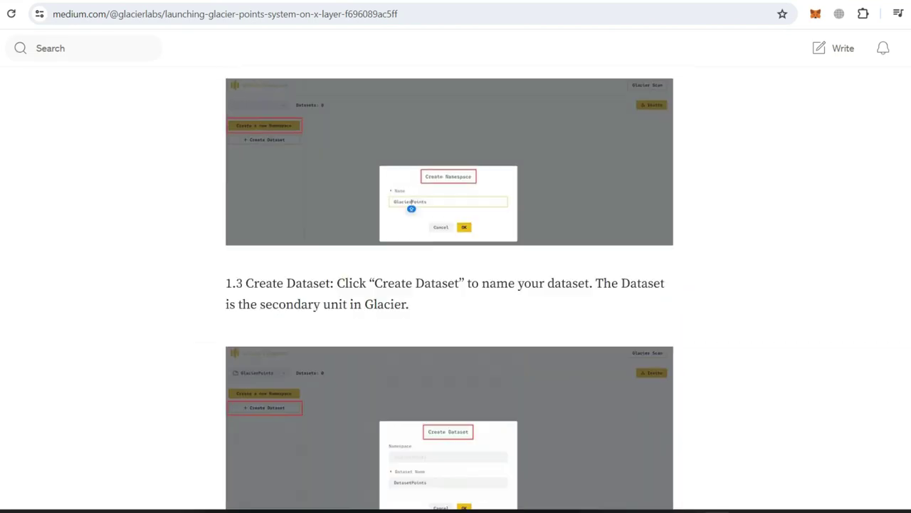
scroll(456, 285, "down", 5)
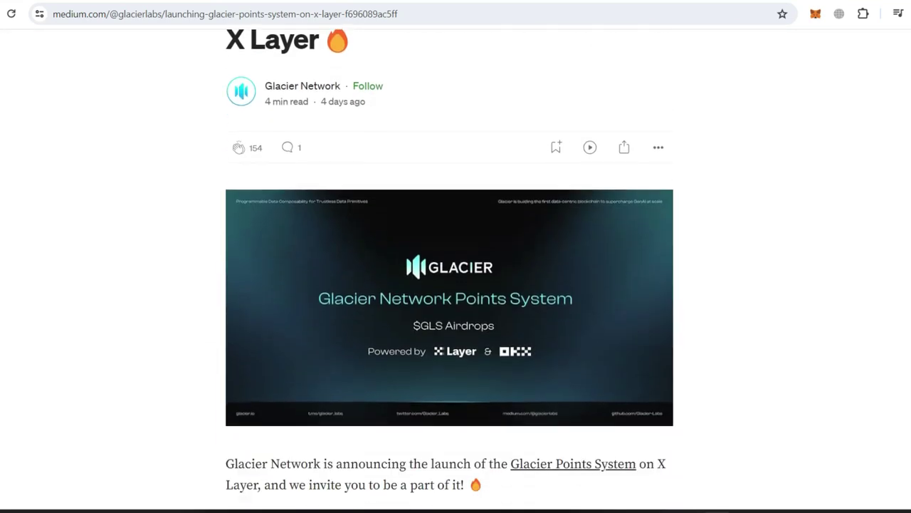
scroll(456, 285, "down", 9)
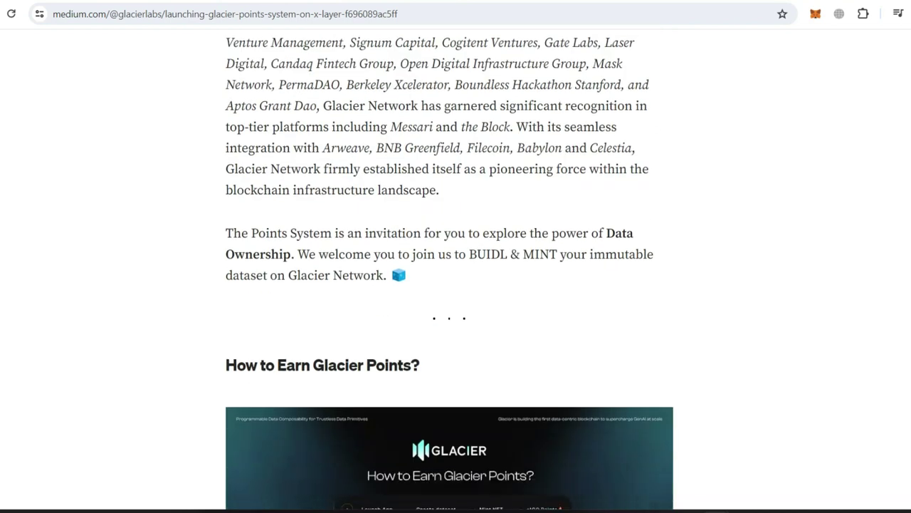
scroll(456, 285, "down", 5)
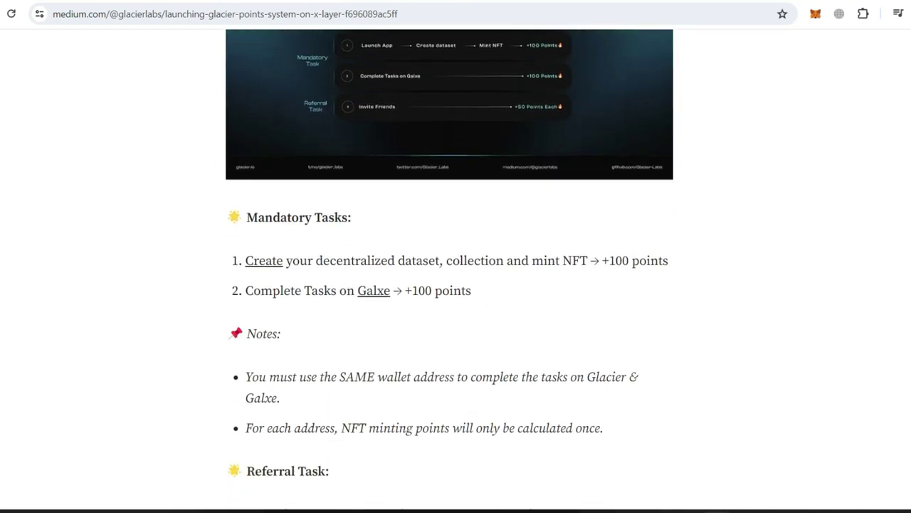
scroll(456, 285, "down", 1)
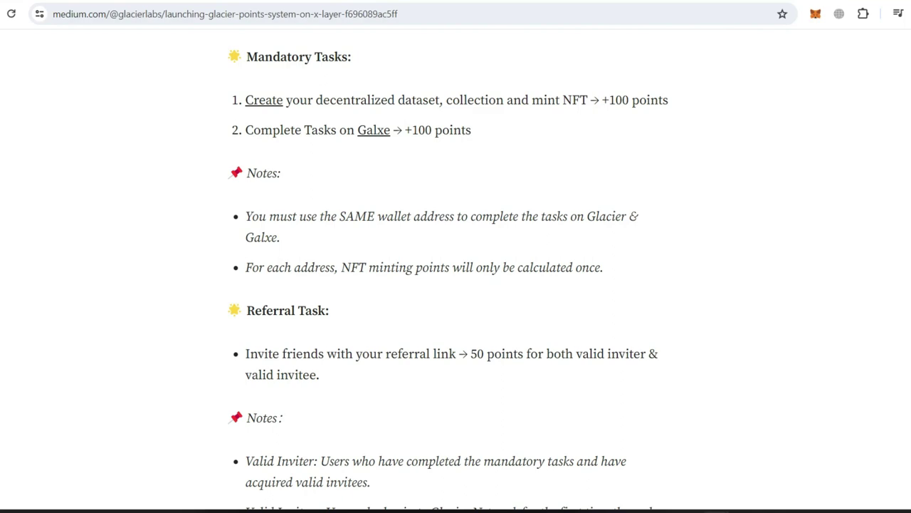
Start the Launch App task from the glacier.io points page and connect the MetaMask wallet to the playground
key("ctrl+Tab")
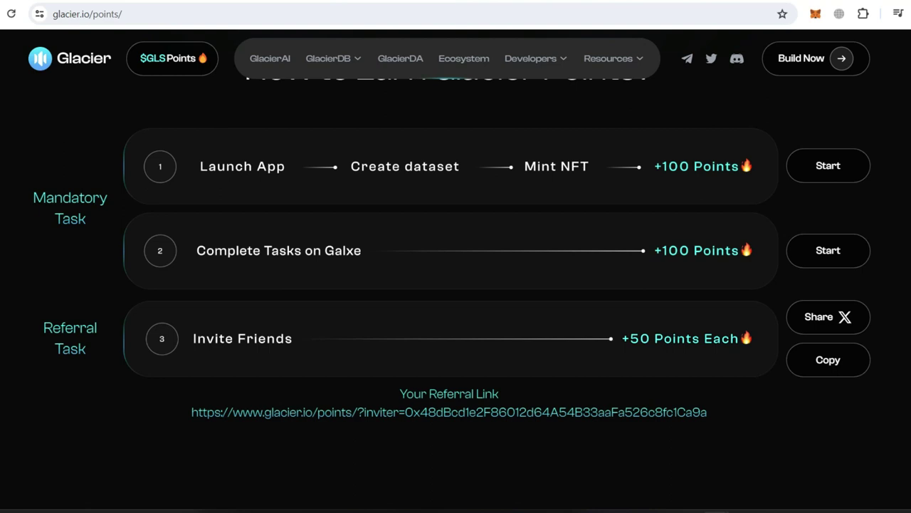
scroll(455, 284, "up", 1)
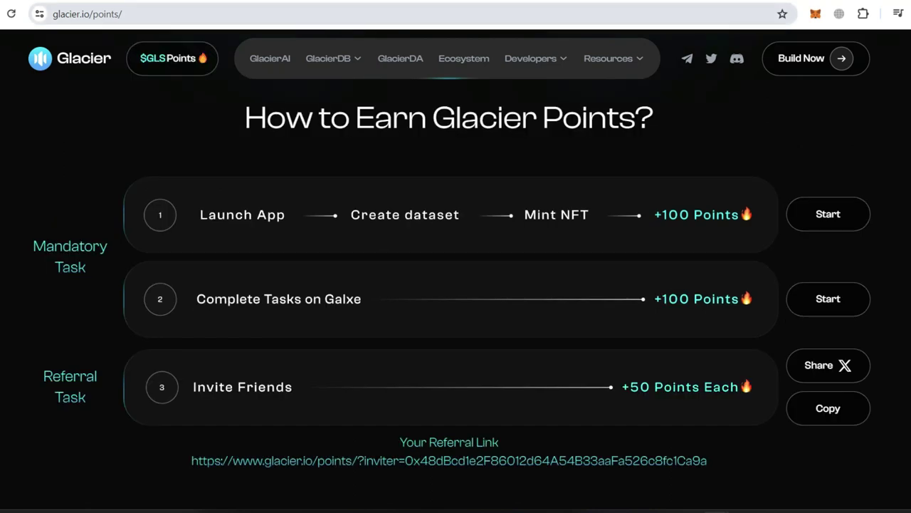
key("ctrl+l")
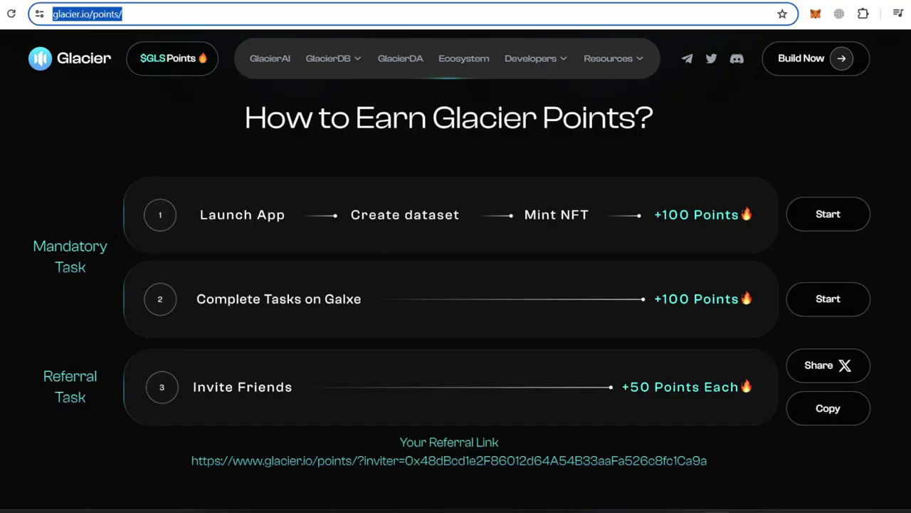
key("Escape")
left_click(828, 214)
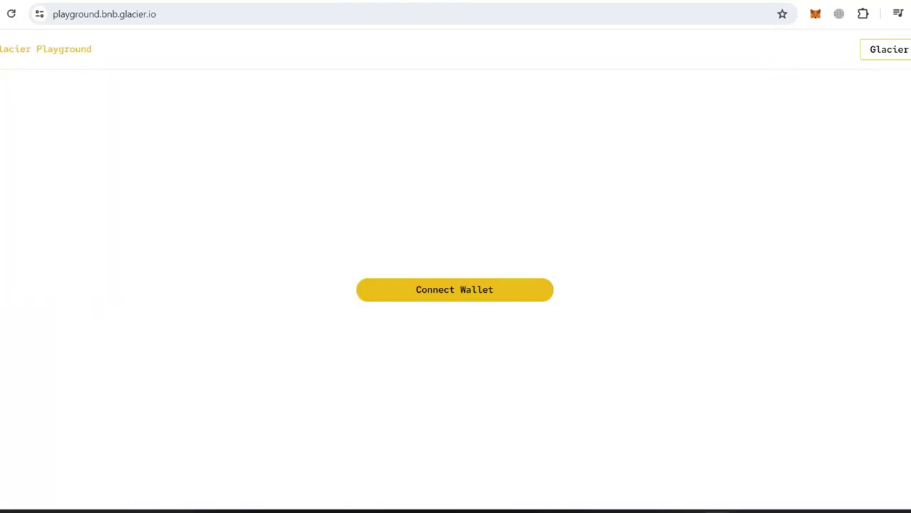
left_click(455, 290)
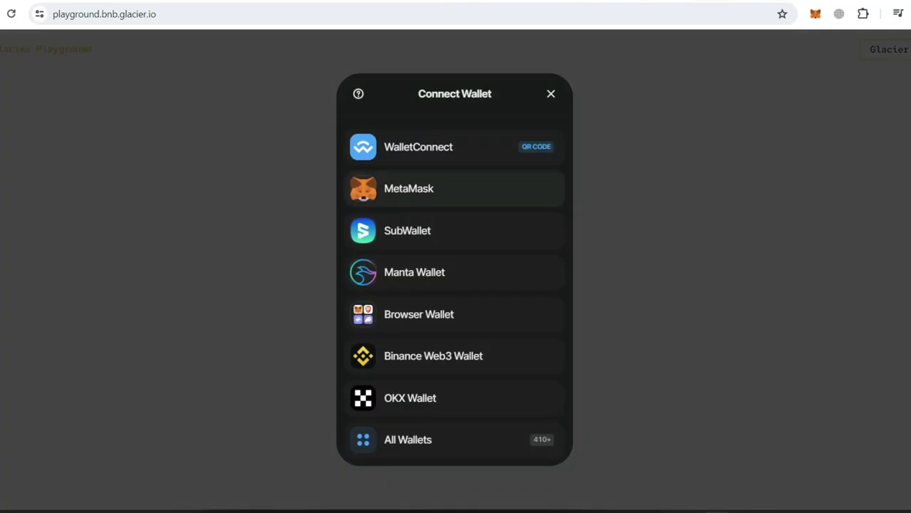
left_click(409, 188)
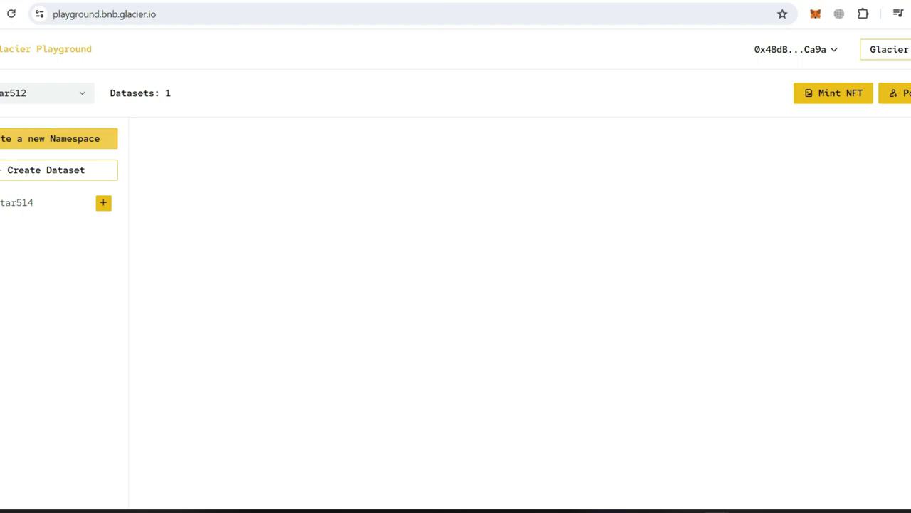
Create a new namespace named star512
left_click(51, 138)
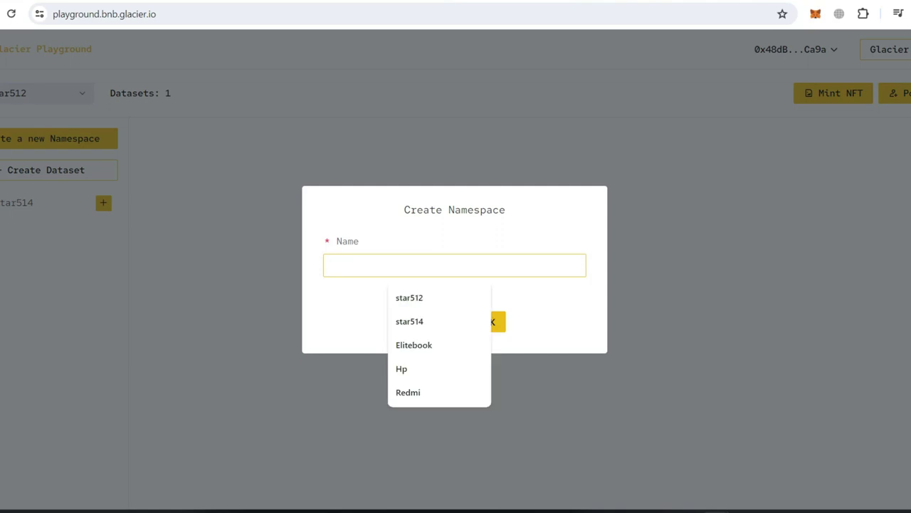
type("star512")
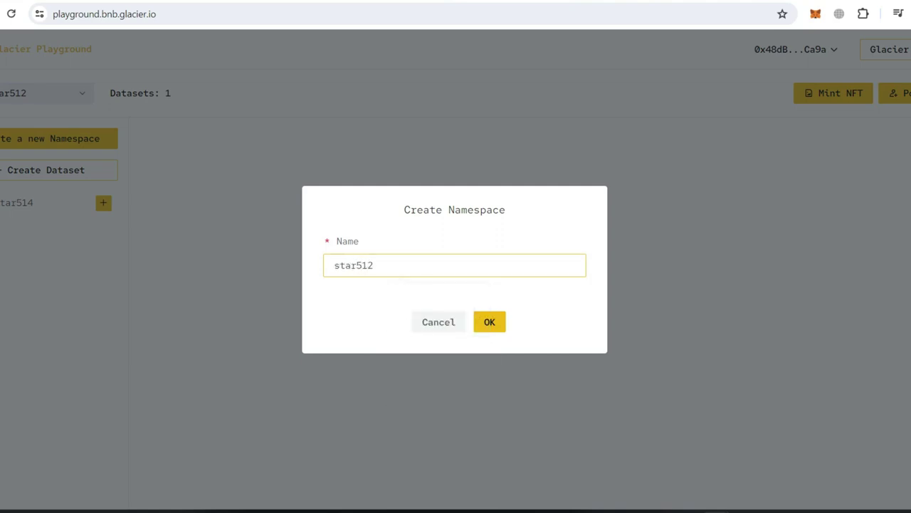
key("Return")
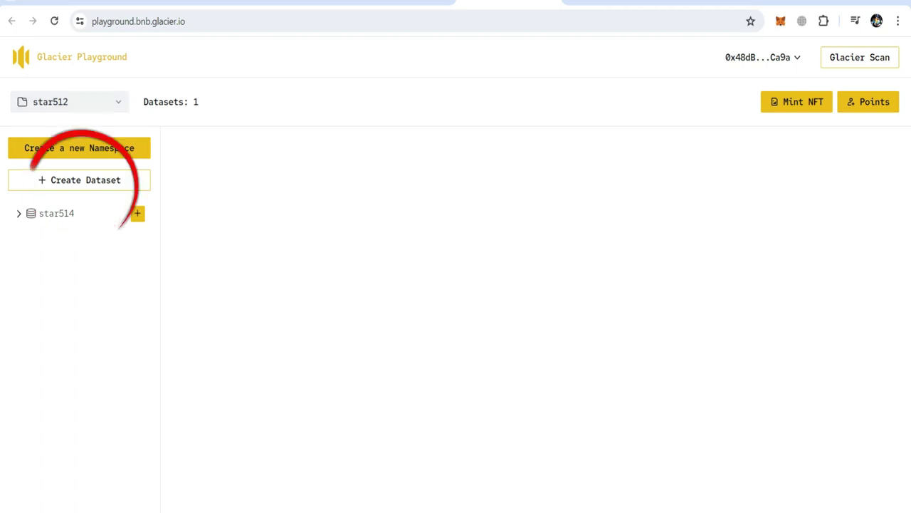
Create a dataset named star514 in the star512 namespace
left_click(80, 180)
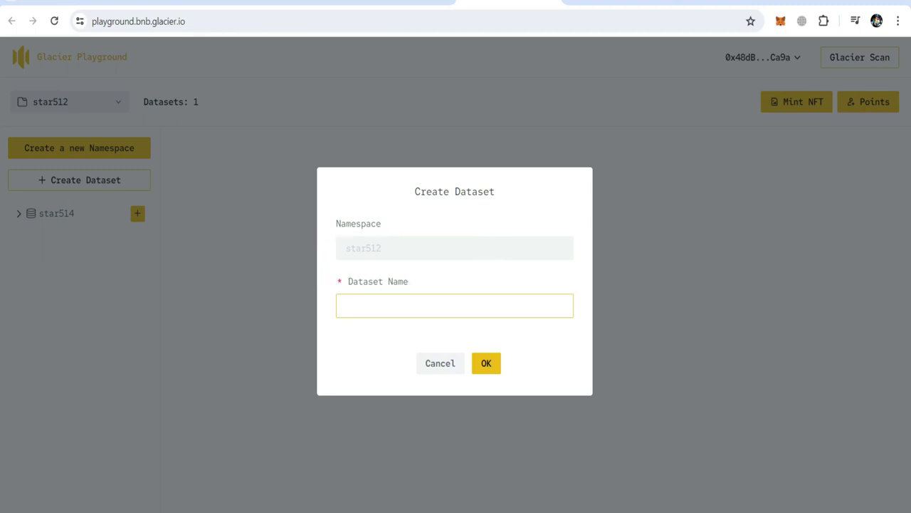
type("st")
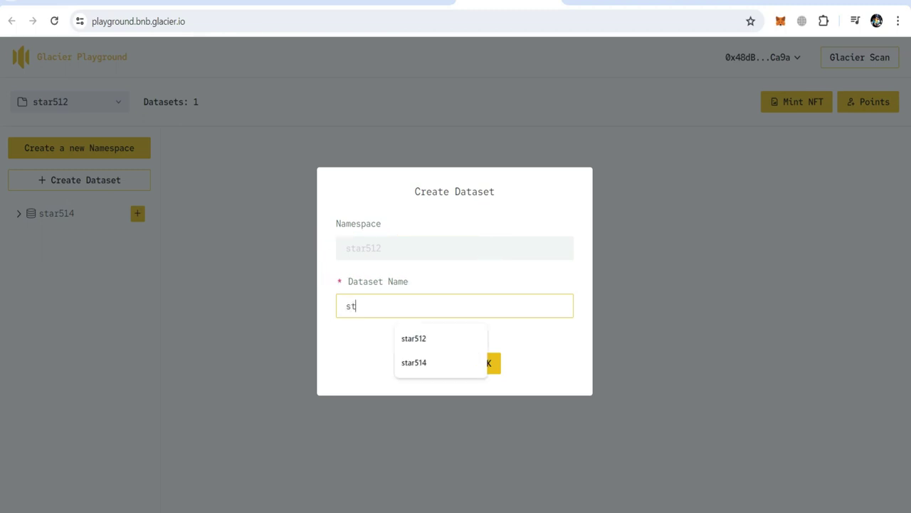
type("ar514")
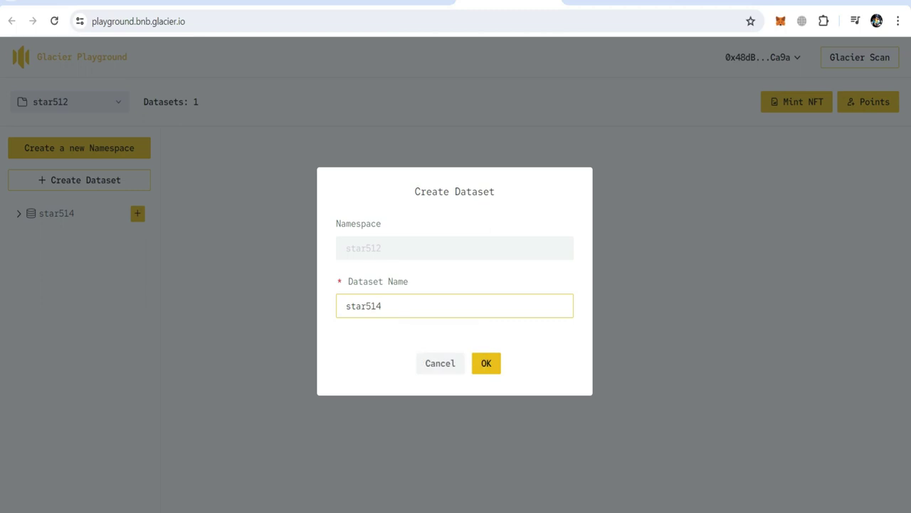
left_click(486, 363)
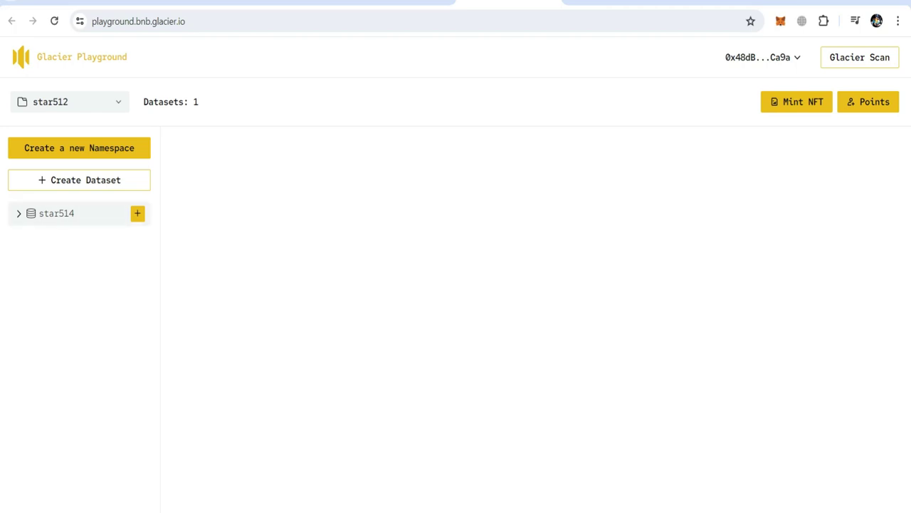
Start a collection named macbook in the star514 dataset, with a number field i7 described as 10
left_click(137, 213)
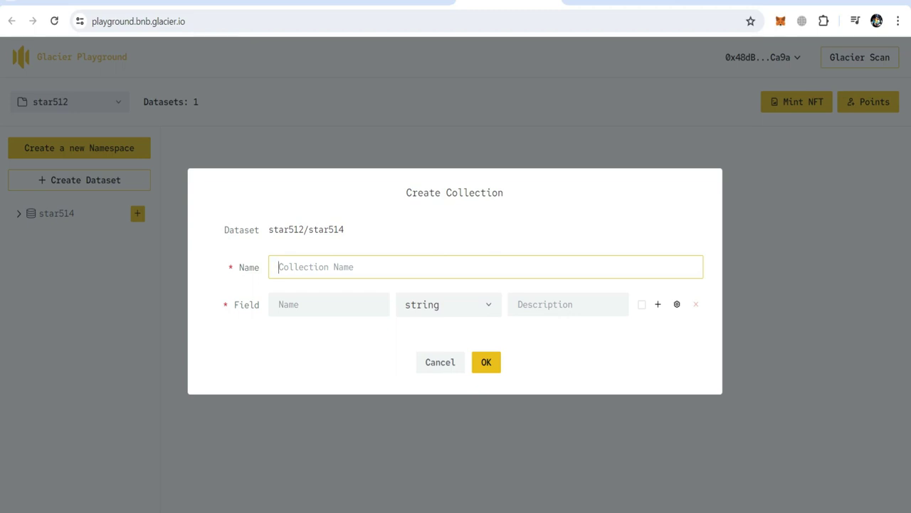
type("macbook")
left_click(328, 304)
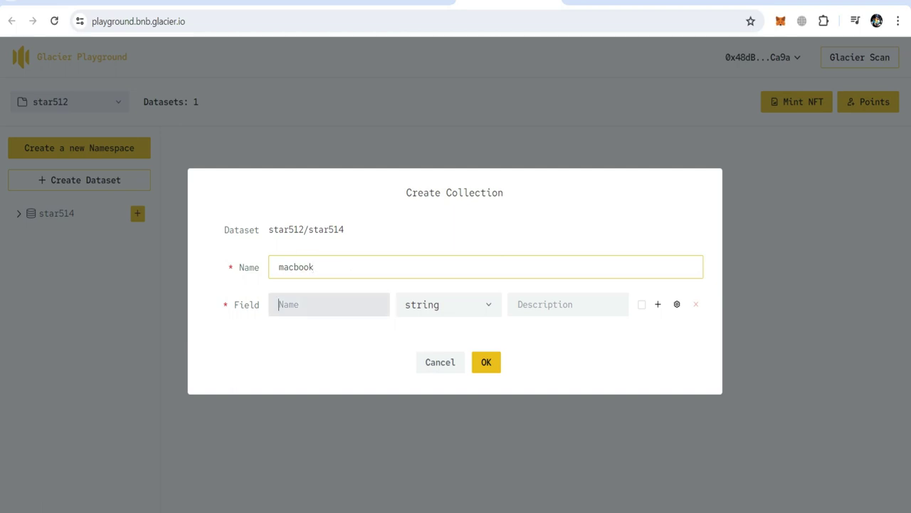
type("i7")
left_click(448, 305)
left_click(442, 359)
left_click(567, 304)
type("10")
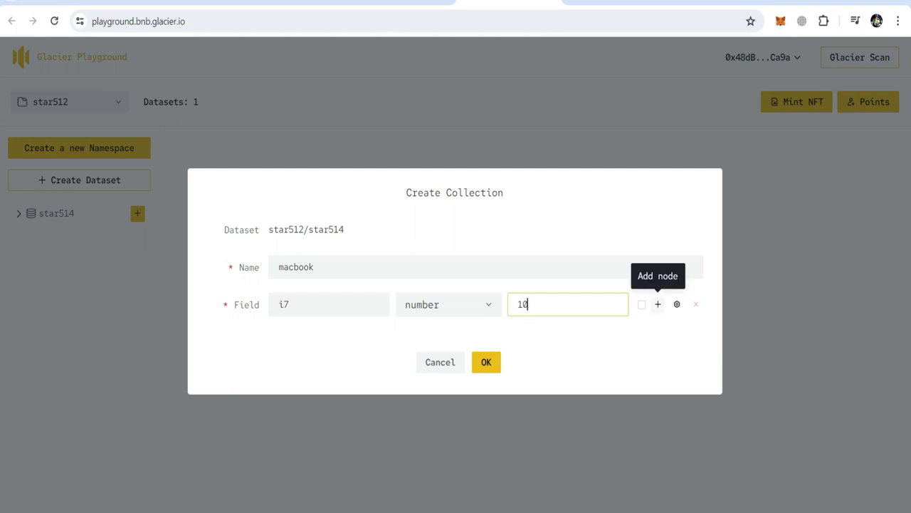
Add a second field i8 to the macbook collection, with type boolean and description 12
left_click(658, 304)
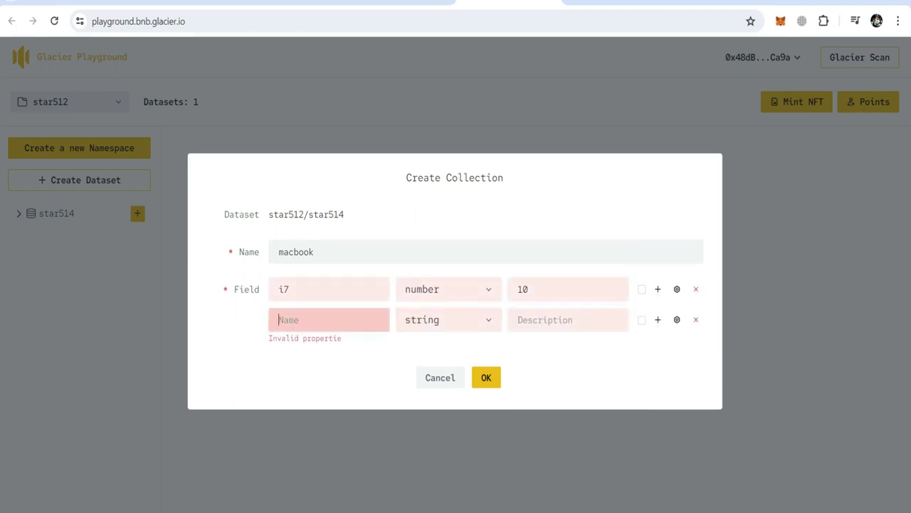
type("i8")
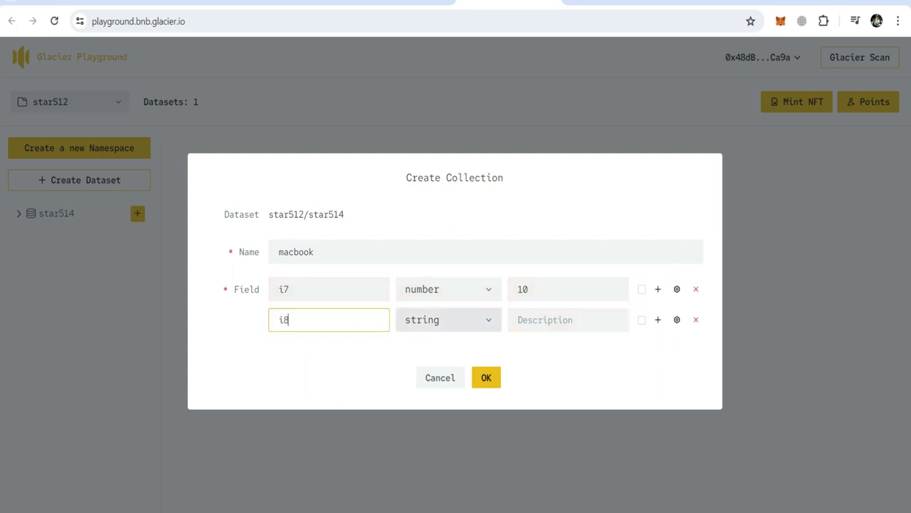
left_click(449, 319)
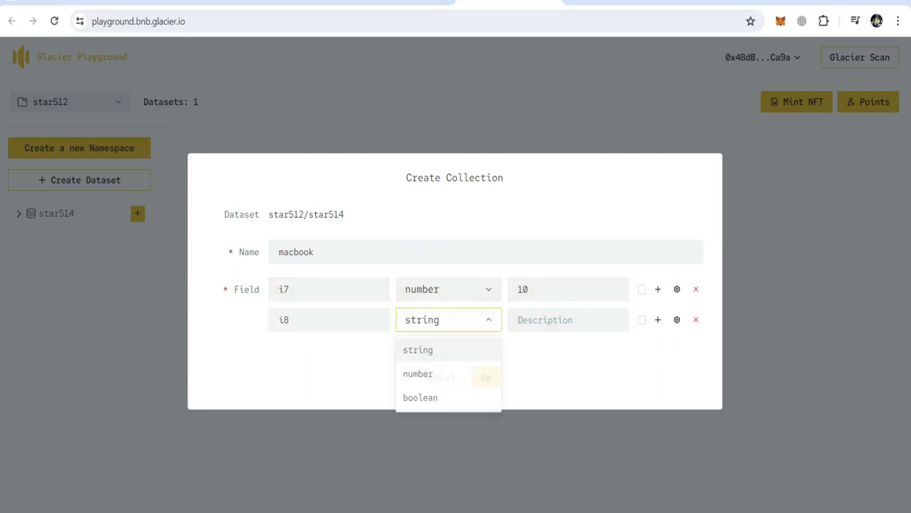
key("Down")
key("Return")
key("Tab")
type("12")
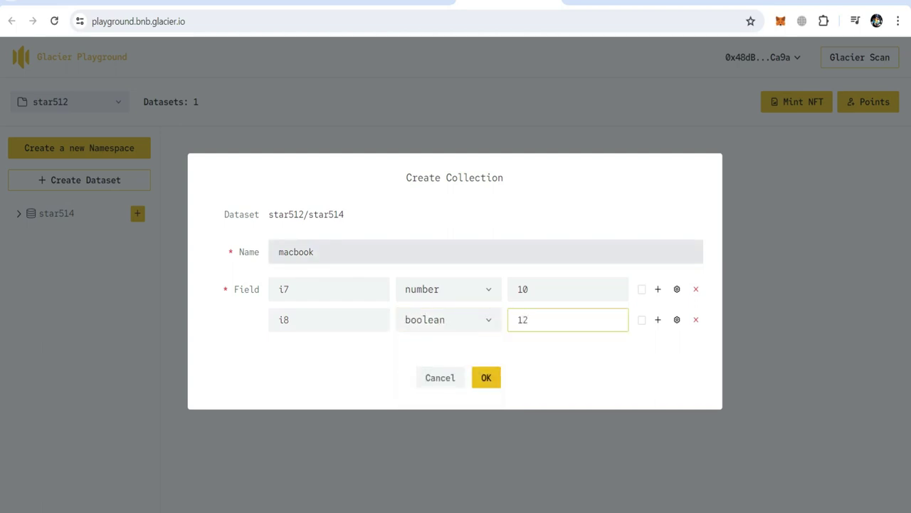
double_click(293, 251)
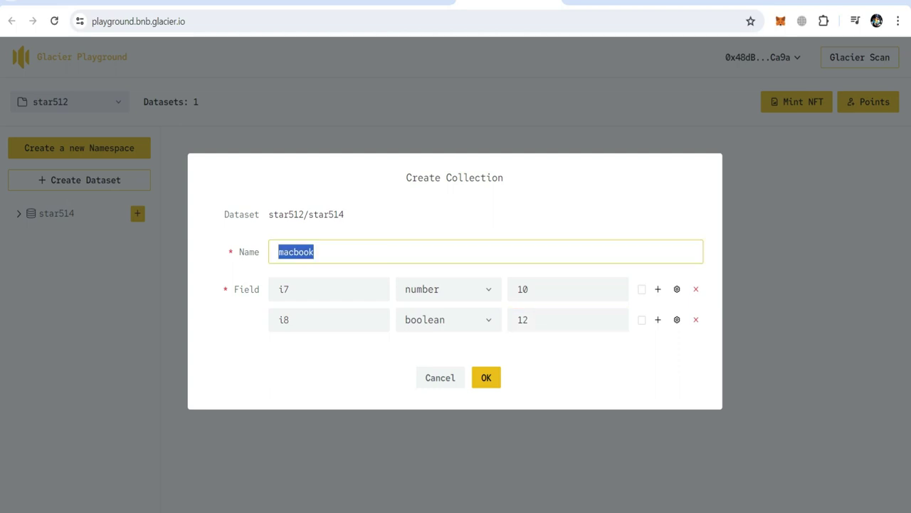
Submit the macbook collection with its i7 and i8 fields and approve the request in the MetaMask wallet
left_click(283, 289)
left_click(285, 320)
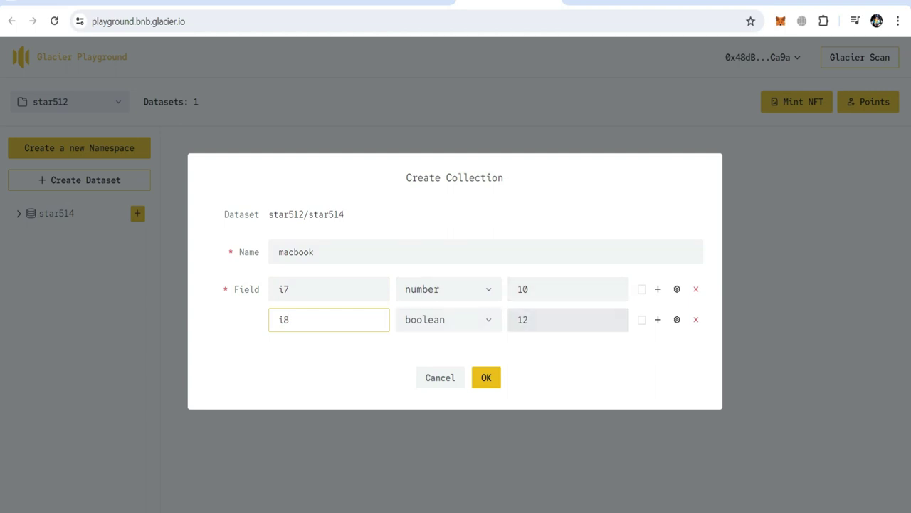
left_click(486, 378)
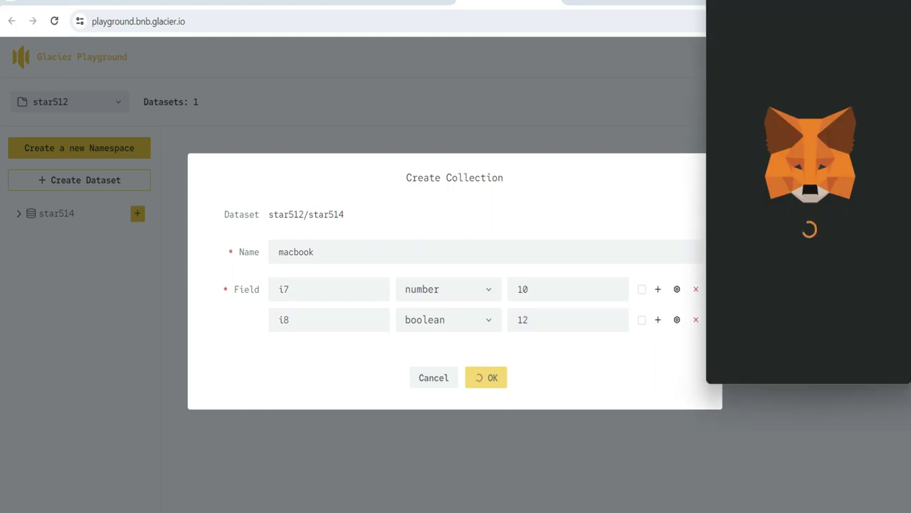
left_click(859, 359)
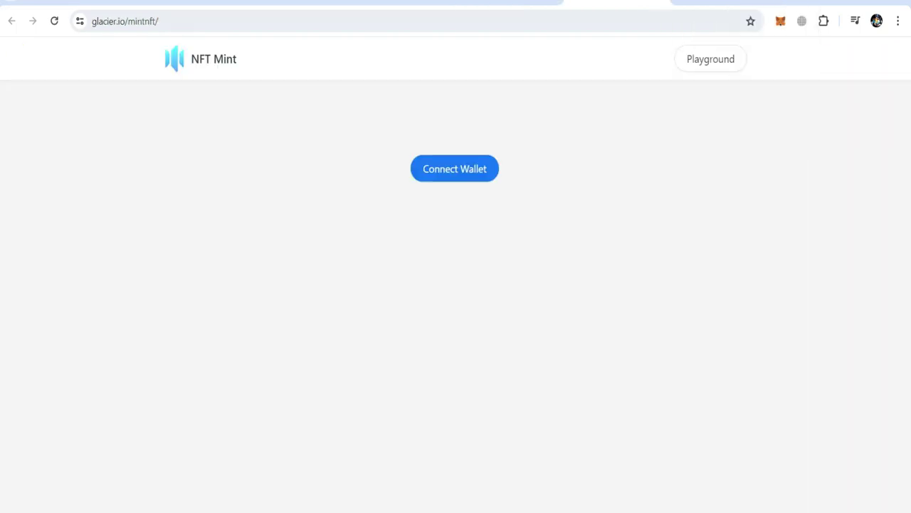
Connect the wallet to the NFT Mint page on the X Layer Mainnet network and close the account details
left_click(454, 169)
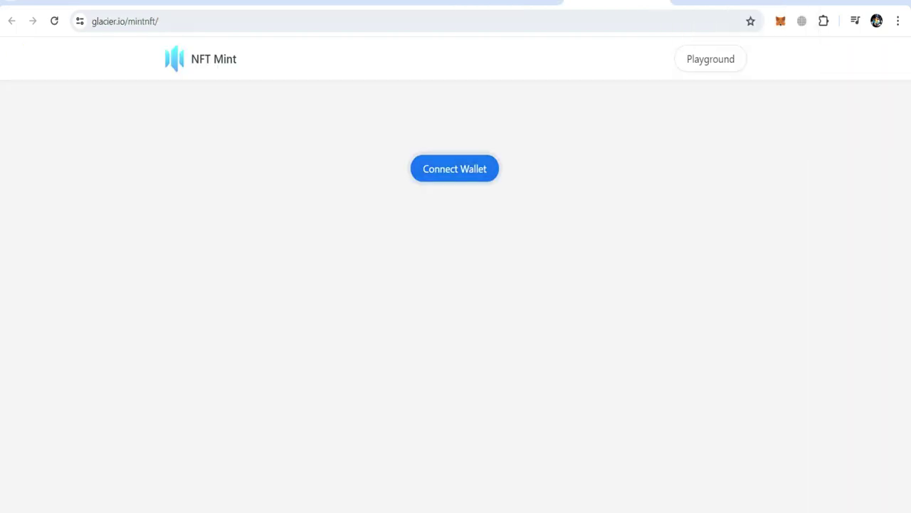
left_click(413, 401)
left_click(454, 169)
key("Return")
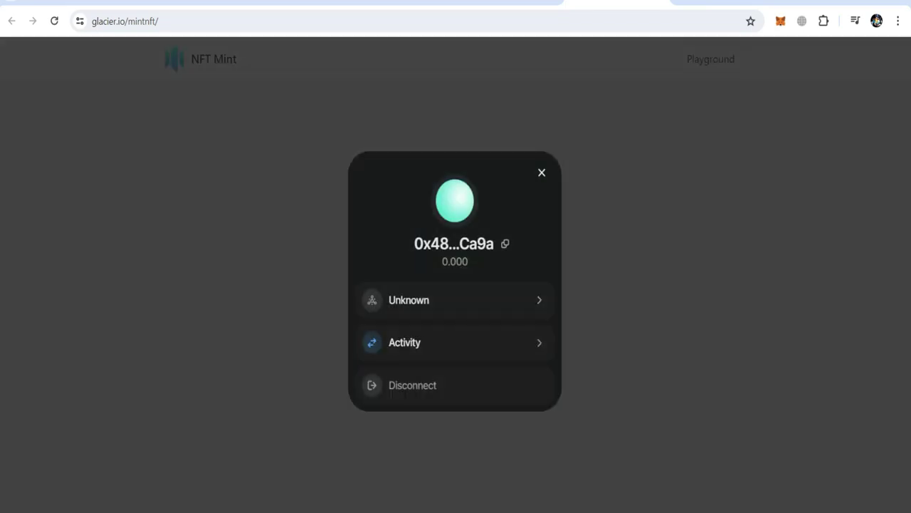
key("Return")
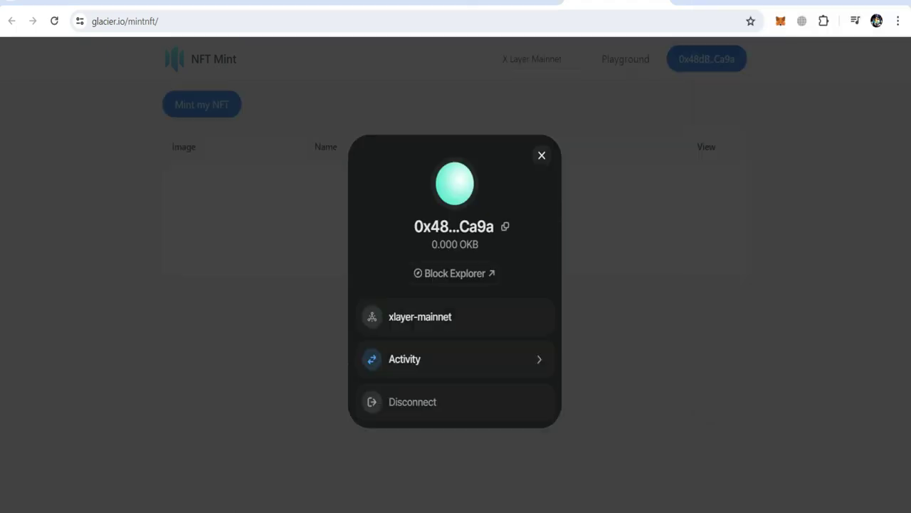
left_click(542, 156)
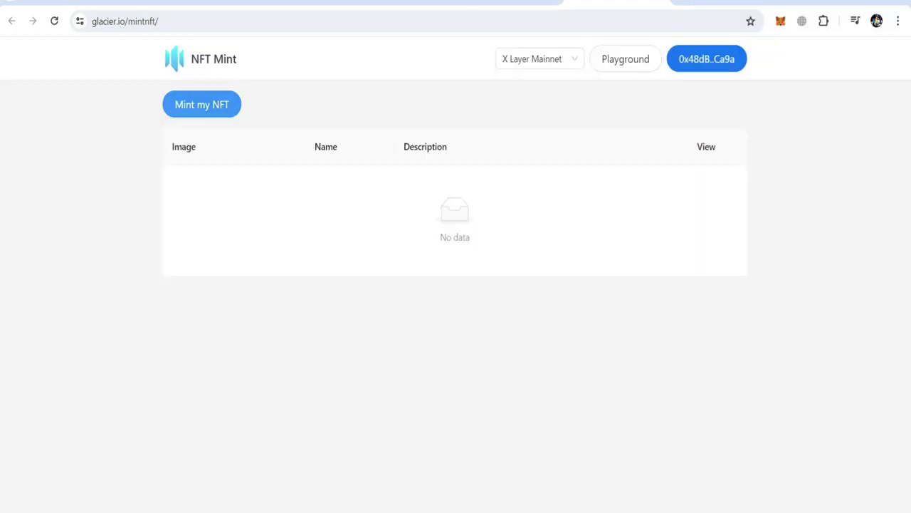
Start minting an NFT with star512 / star514 / Elitebook as its collection
left_click(201, 104)
left_click(454, 183)
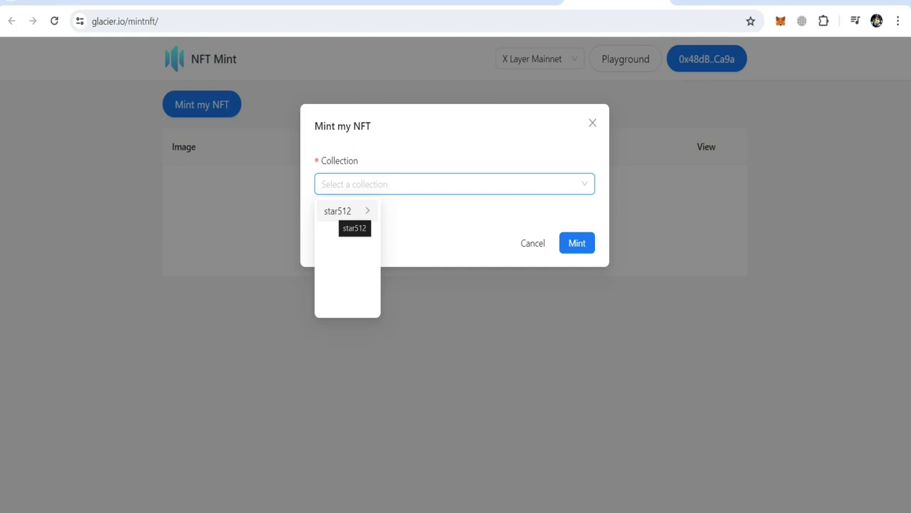
left_click(342, 211)
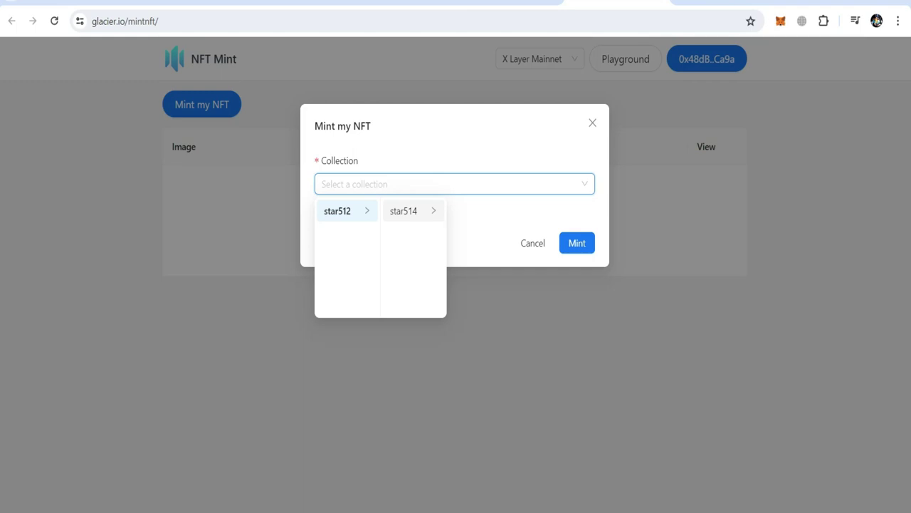
left_click(403, 210)
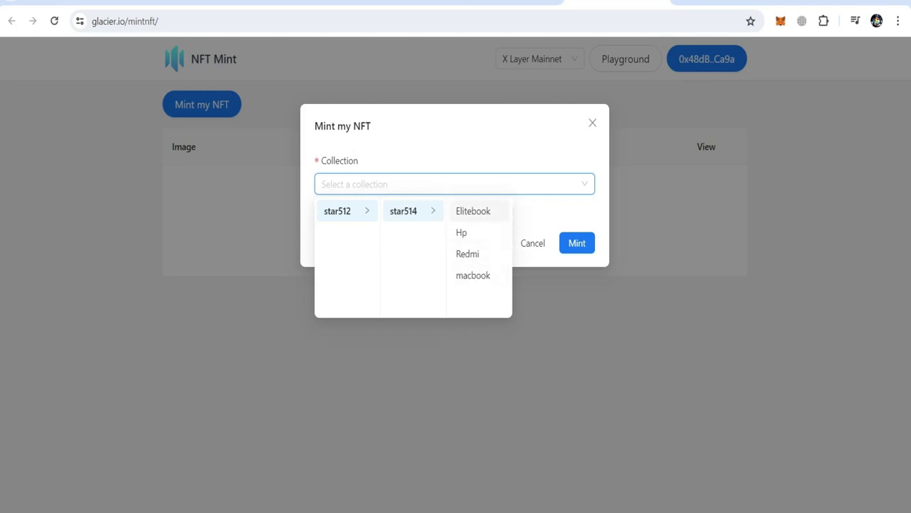
left_click(474, 210)
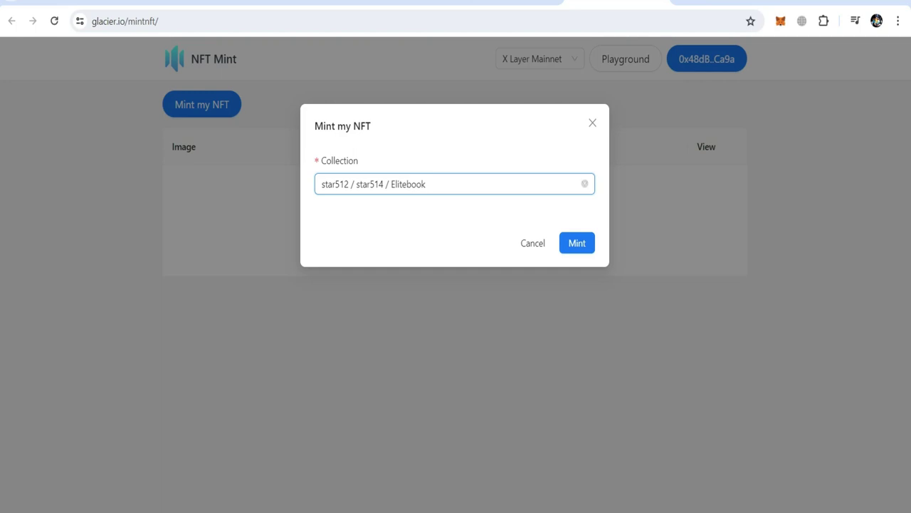
Try minting the NFT with the Hp and Redmi collections of the star514 dataset instead
left_click(498, 184)
left_click(474, 232)
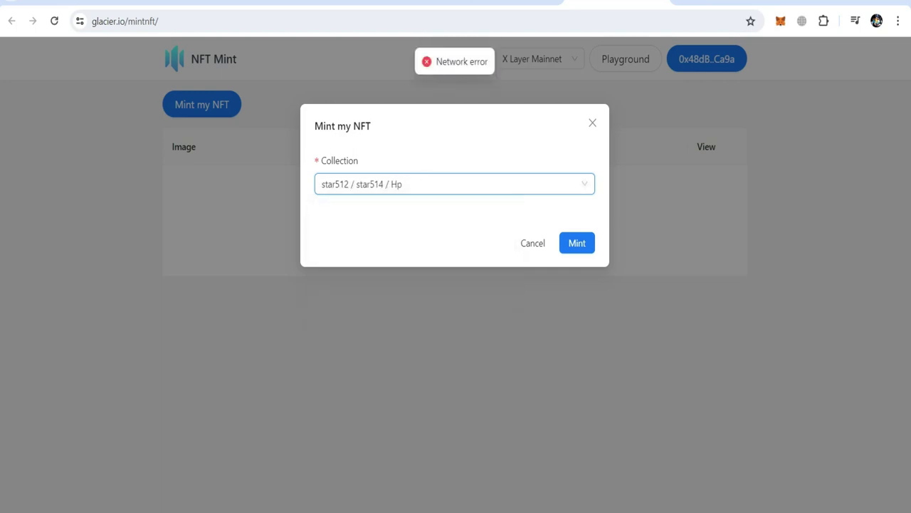
left_click(491, 185)
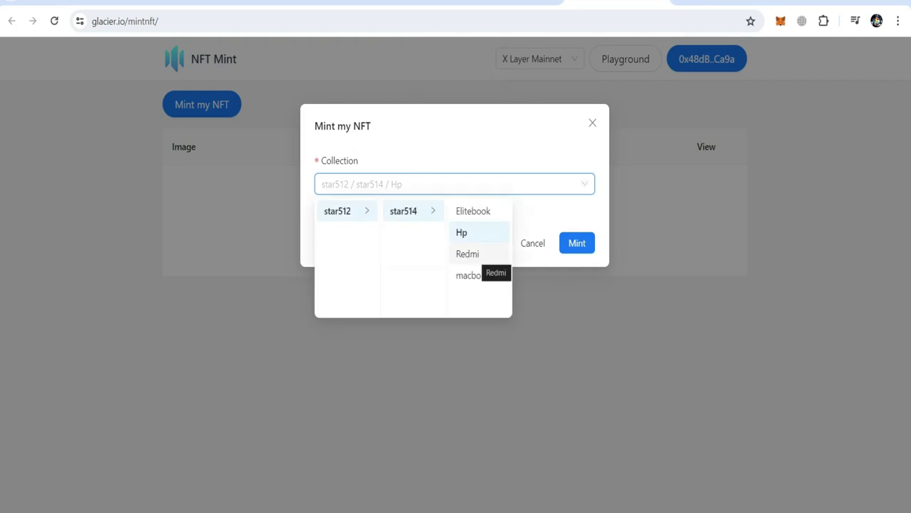
left_click(479, 254)
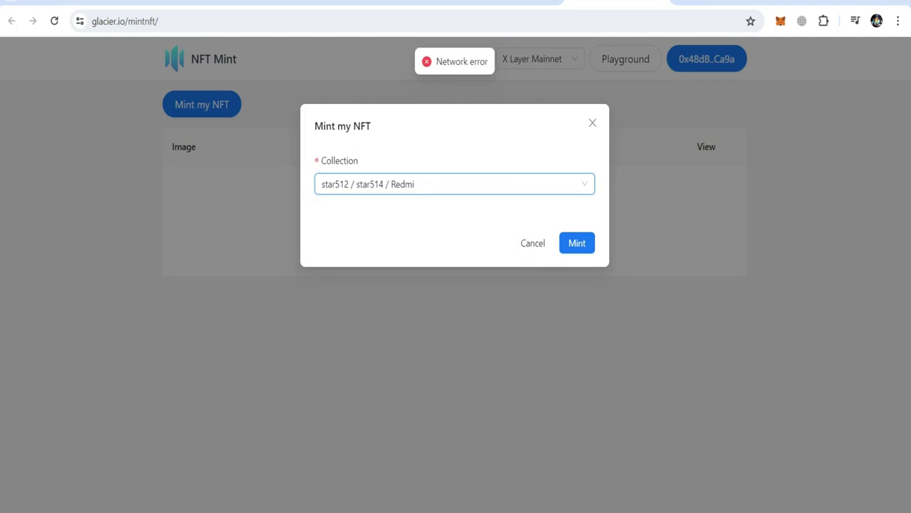
left_click(577, 243)
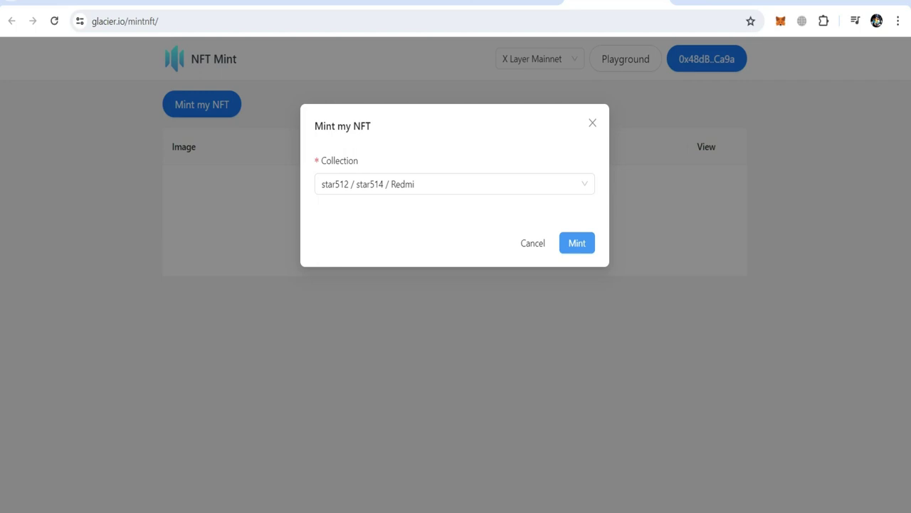
left_click(455, 183)
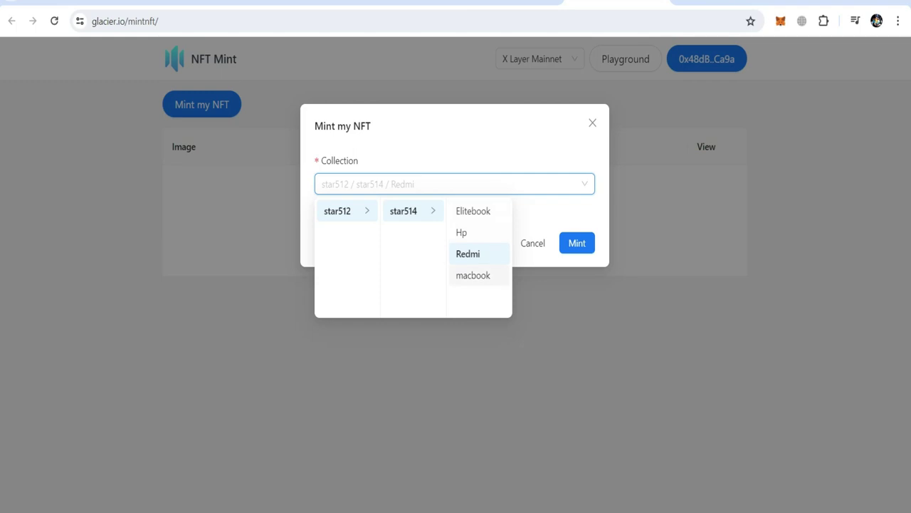
left_click(584, 217)
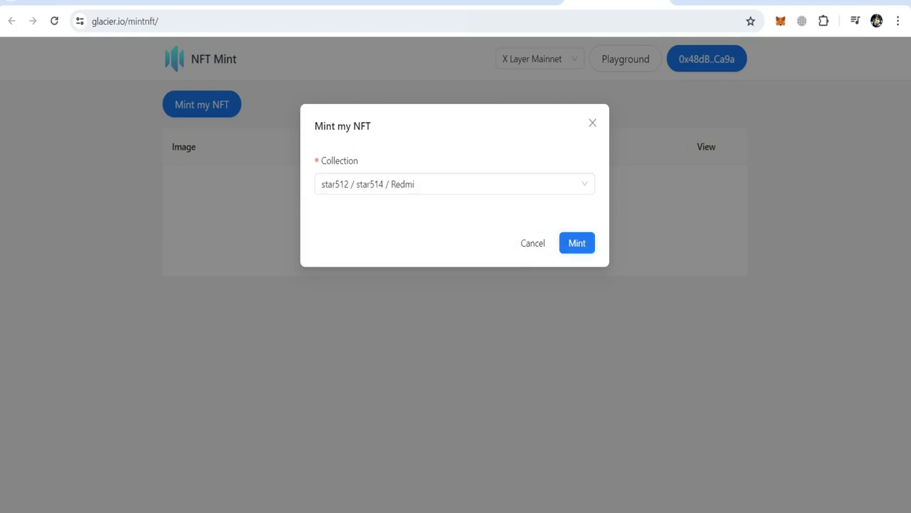
left_click(727, 2)
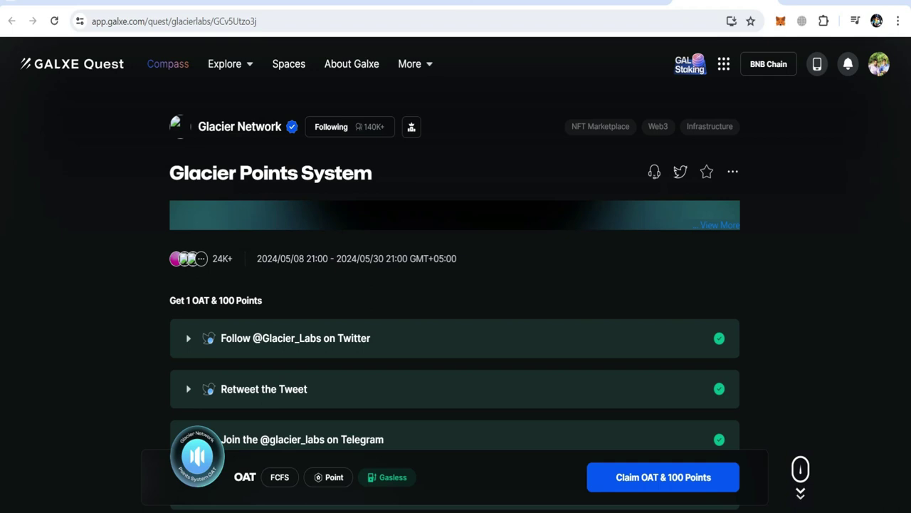
left_click(509, 2)
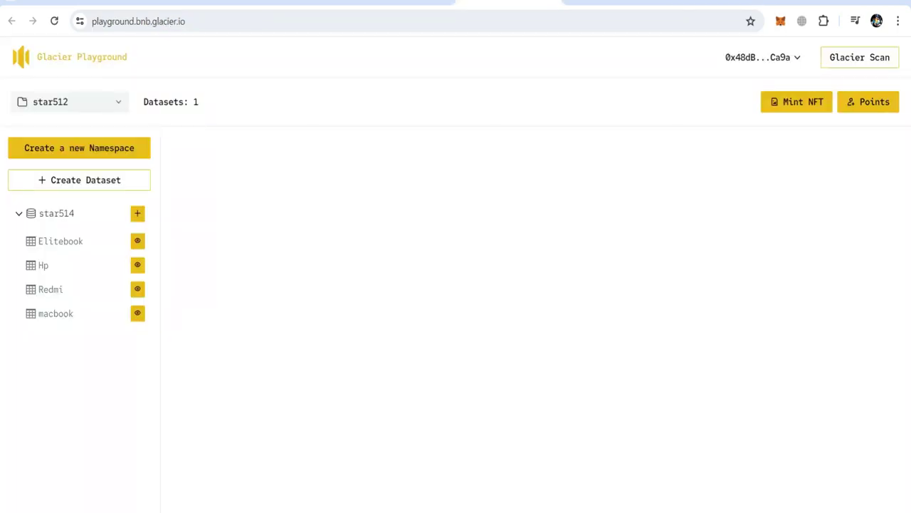
left_click_drag(185, 2, 214, 137)
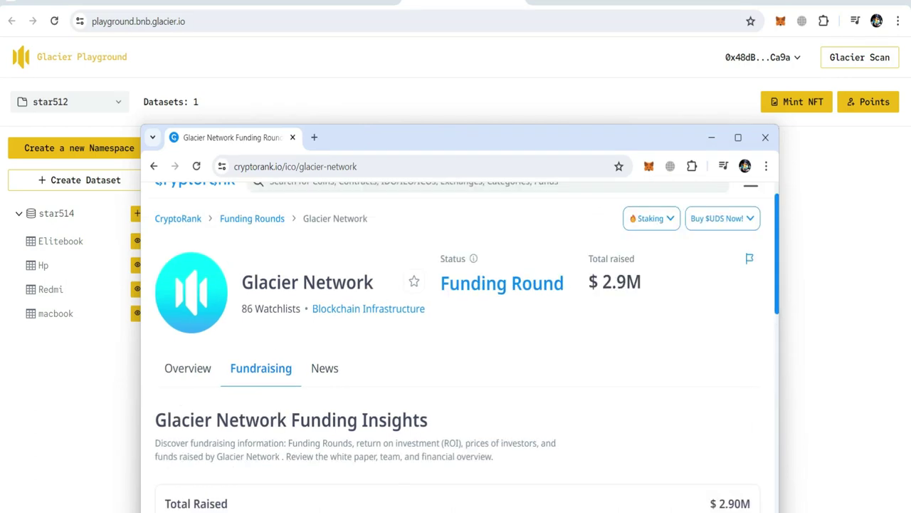
Switch to the Glacier Points System quest on Galxe and claim the OAT and 100 Points
left_click(717, 2)
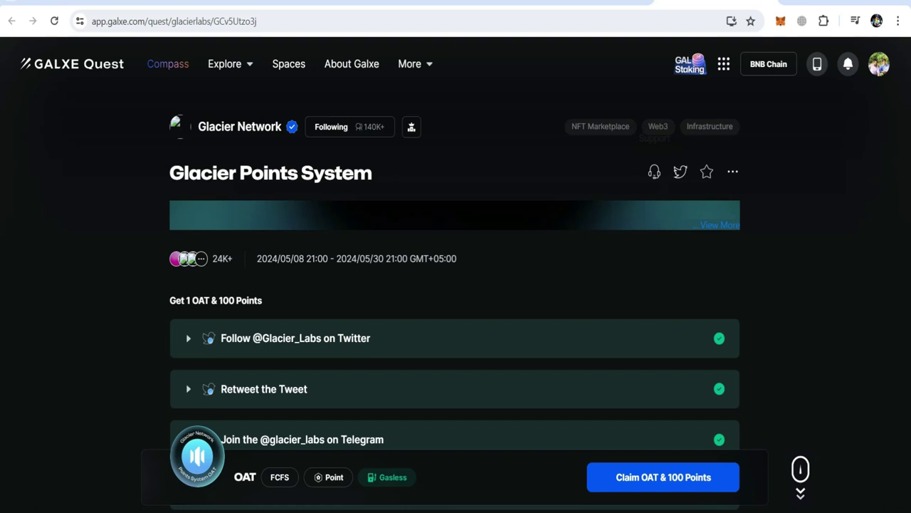
scroll(454, 284, "down", 3)
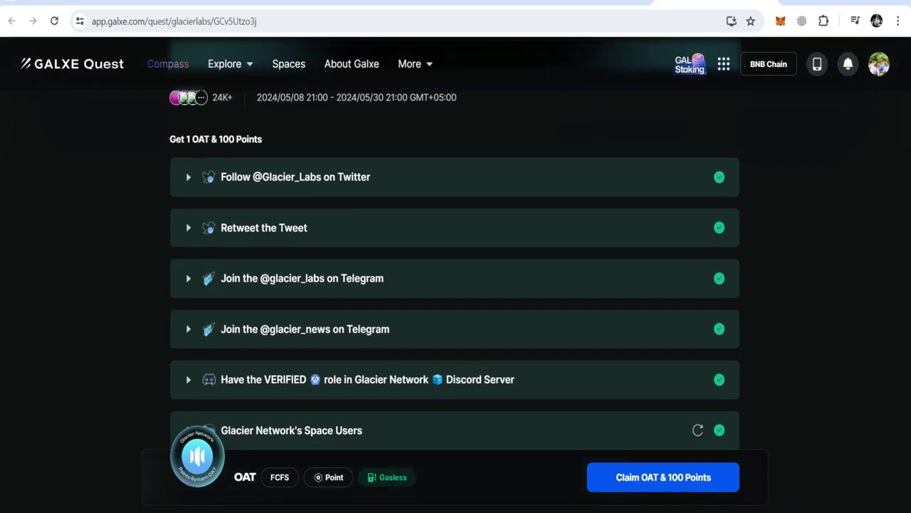
scroll(454, 206, "down", 1)
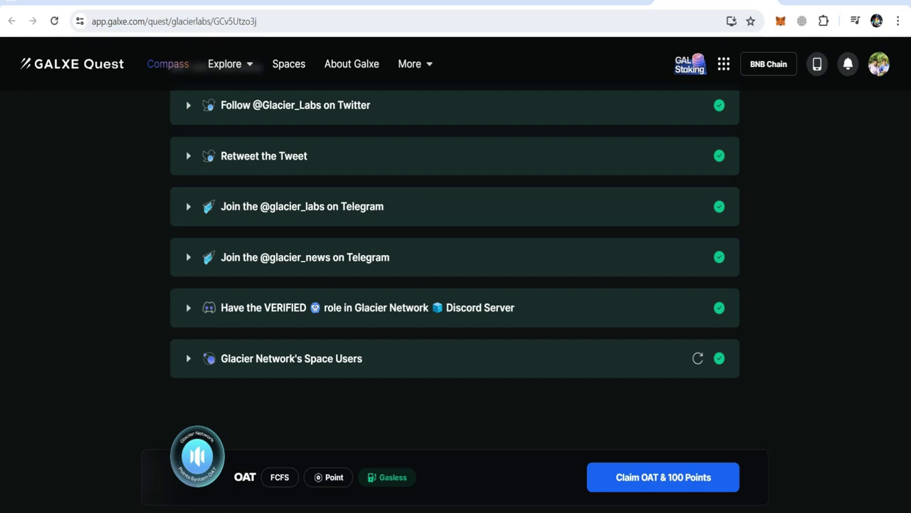
left_click(663, 477)
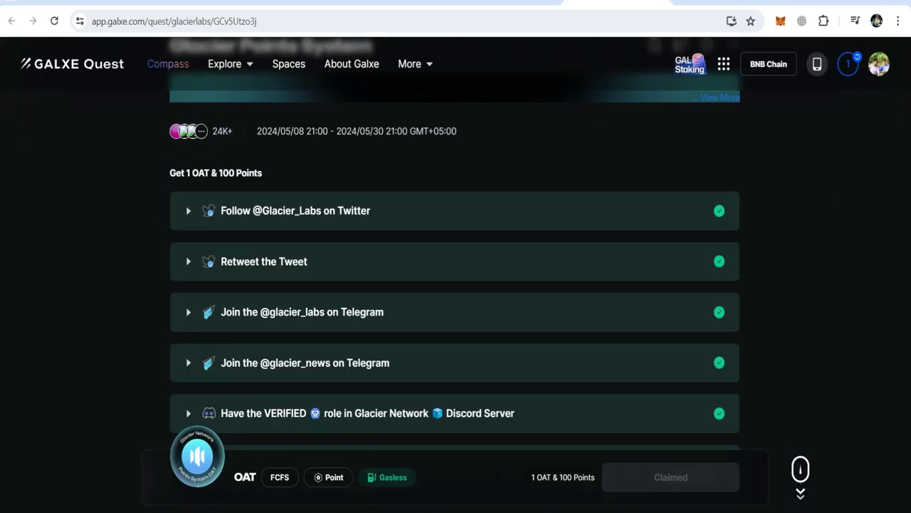
Return to the NFT Mint page and set the NFT's collection to star512 / star514 / Hp
left_click(511, 2)
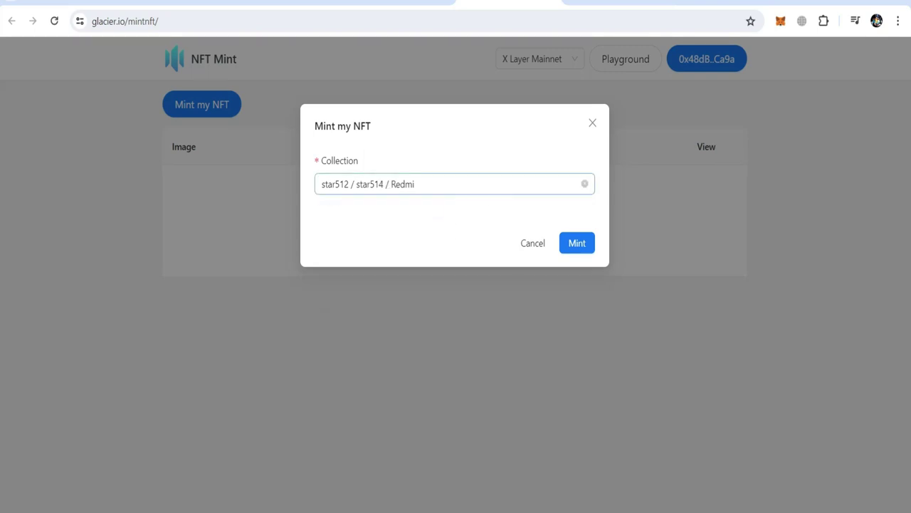
left_click(473, 185)
left_click(474, 233)
left_click(470, 232)
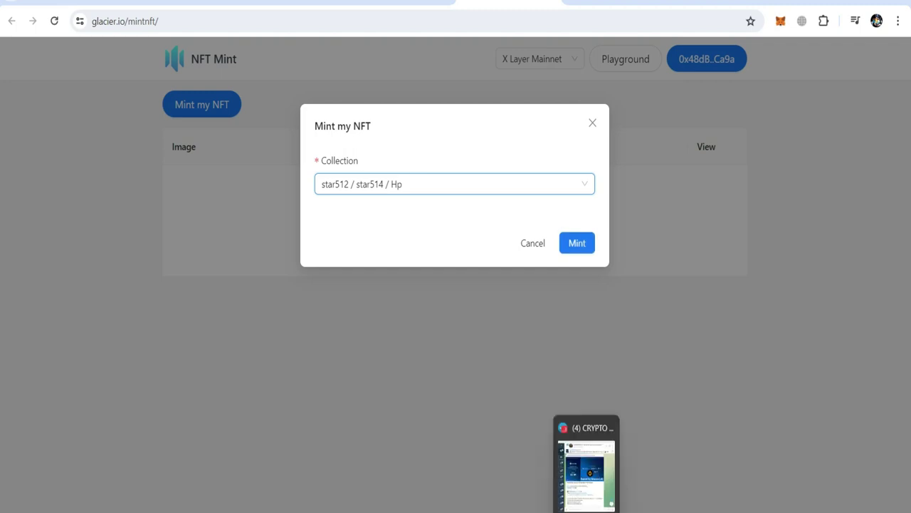
Look through the CRYPTO STAR 512 channel's posts in Telegram and put the chat window away
left_click(587, 511)
scroll(456, 306, "down", 5)
scroll(437, 307, "down", 10)
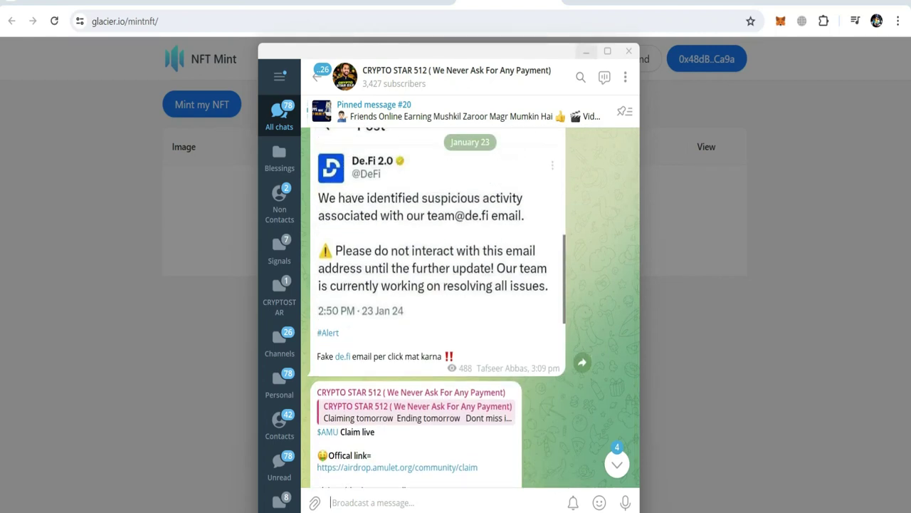
left_click(586, 52)
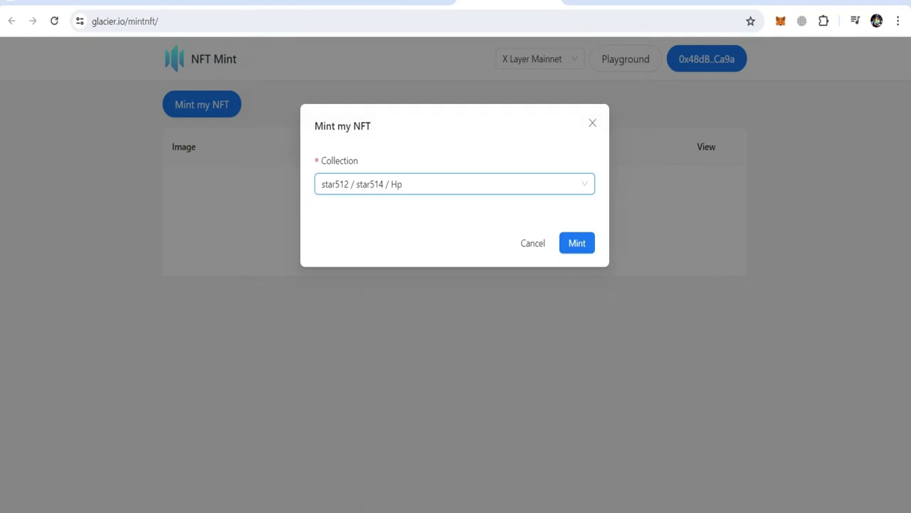
Switch to the Chrome window with the NEBRA demo app and review Bluwhale's project page on ICO Analytics there
mouse_move(626, 511)
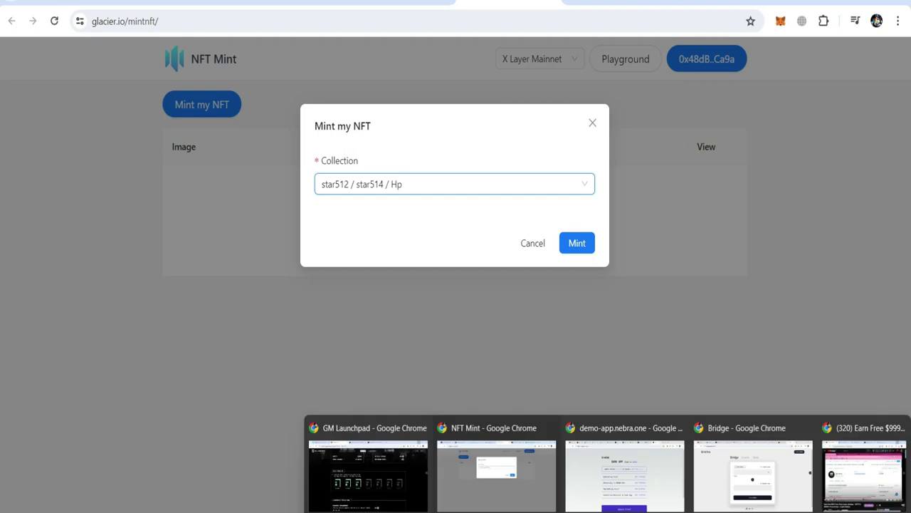
left_click(624, 474)
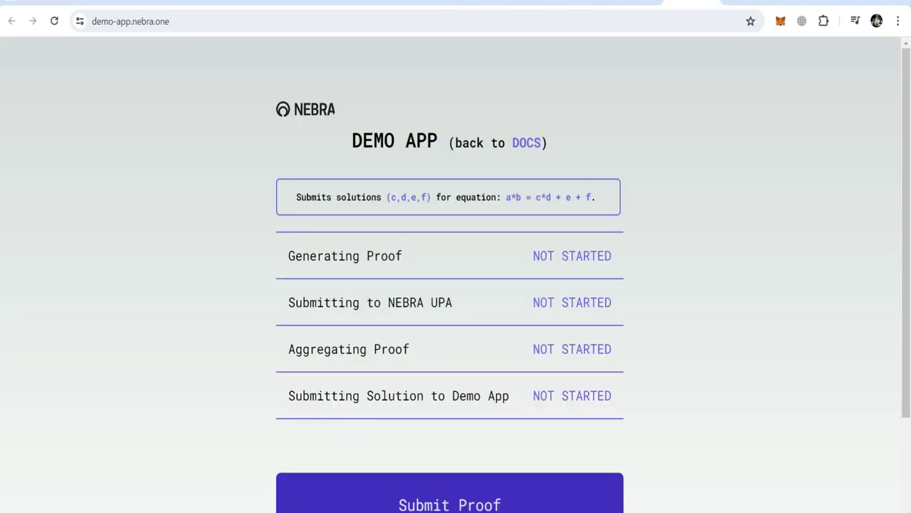
left_click(342, 2)
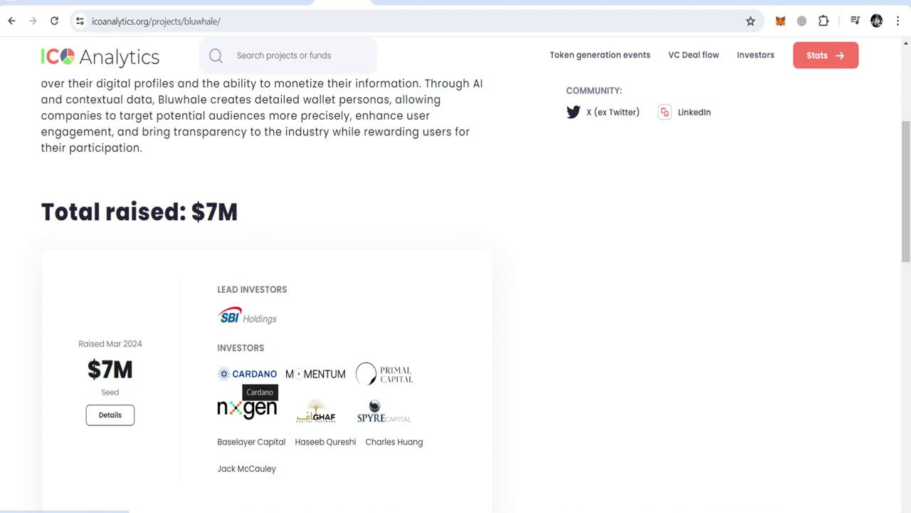
scroll(263, 285, "up", 1)
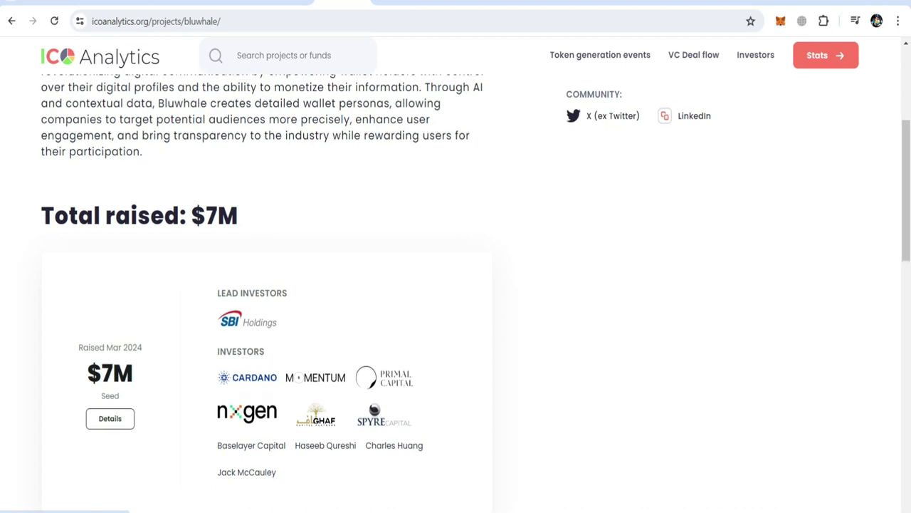
scroll(456, 285, "up", 5)
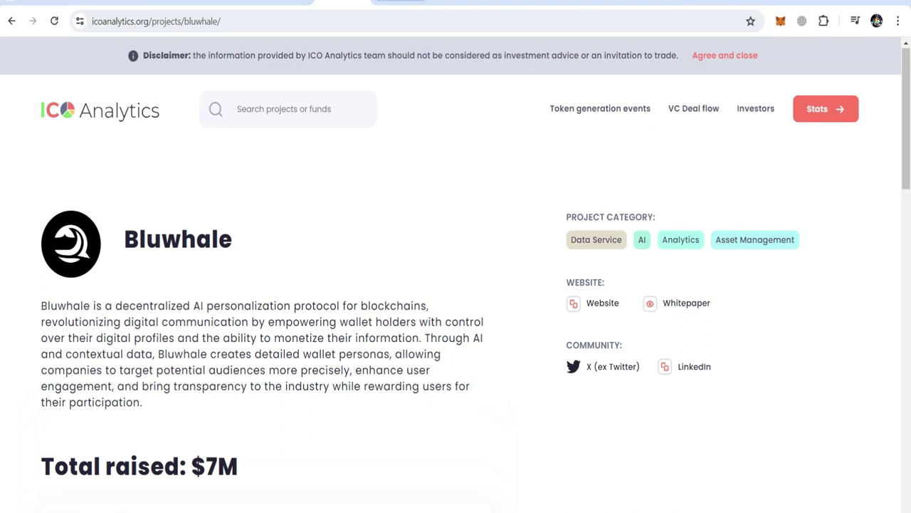
Examine the Bluwhale AI profile on X, including its description and follower details
left_click(400, 2)
scroll(495, 425, "up", 2)
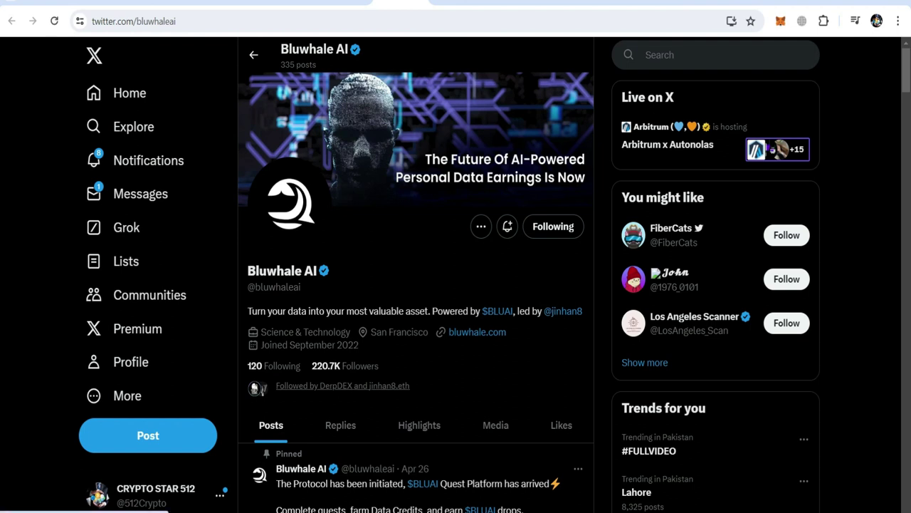
scroll(333, 384, "up", 5)
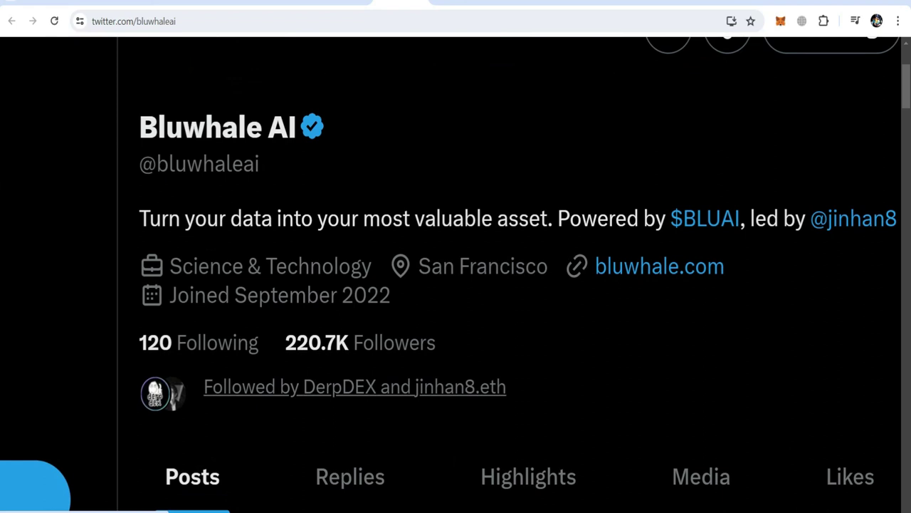
Open the farm.bluwhale.com site, start its sign-up and connect the X account by authorizing access
key("ctrl+minus")
key("ctrl+minus")
key("ctrl+minus")
key("ctrl+minus")
key("ctrl+minus")
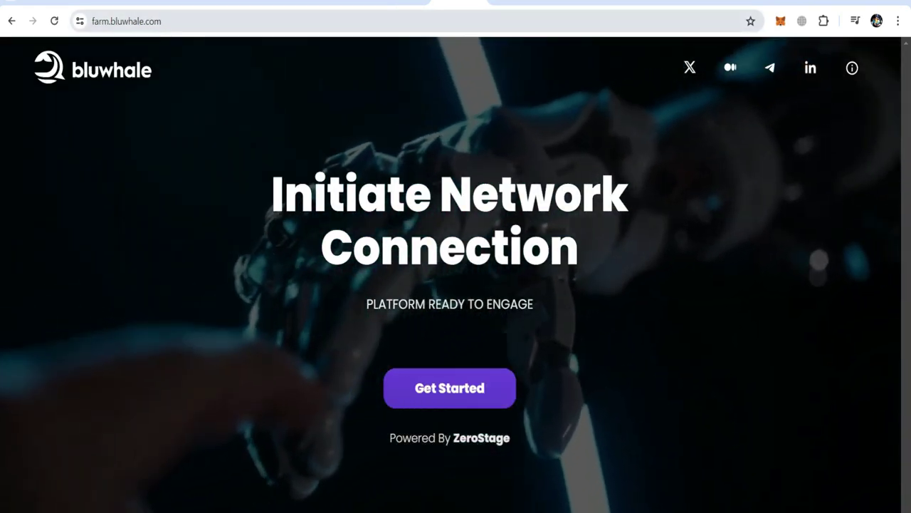
left_click(127, 21)
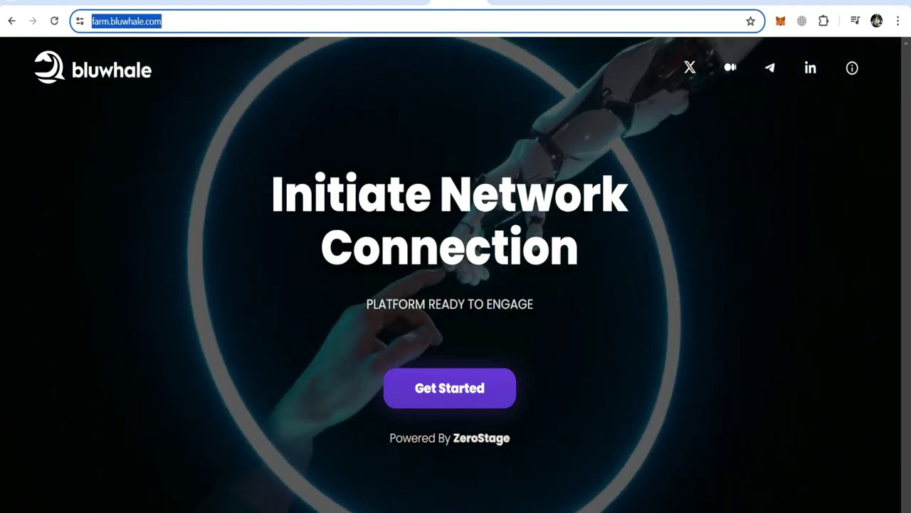
left_click(451, 388)
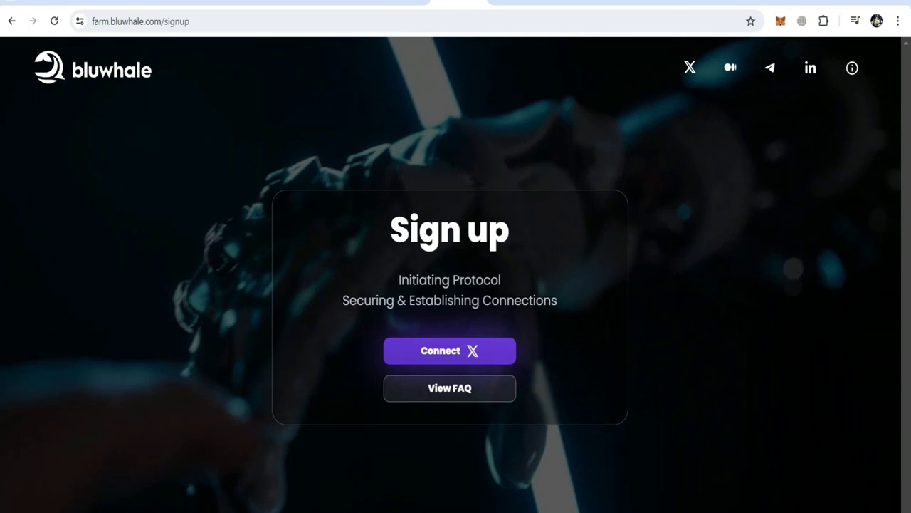
left_click(450, 351)
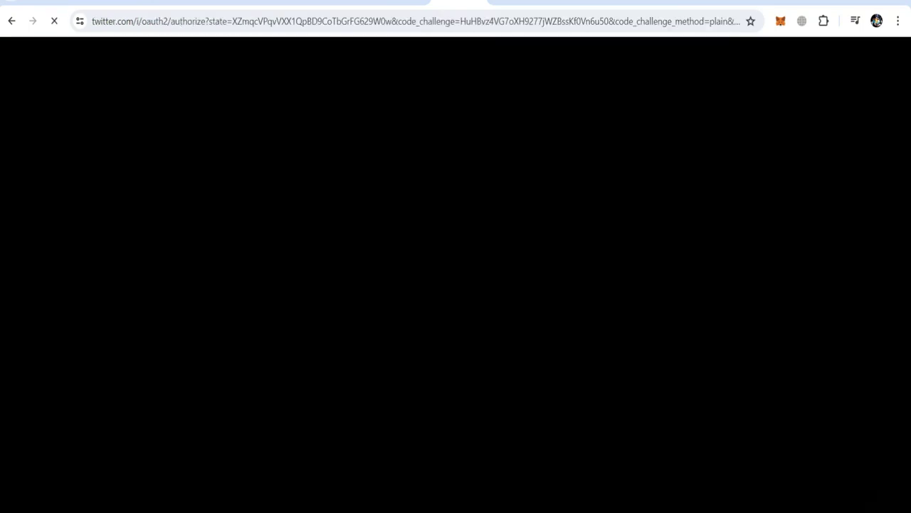
left_click(450, 375)
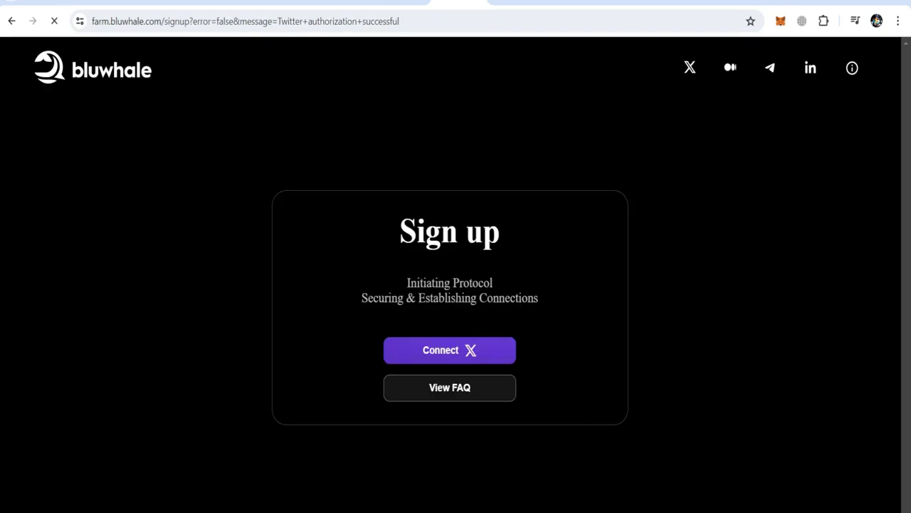
Look through the full Bluwhale quest list, from connecting the wallet to mentioning $BLUAI on X
scroll(455, 285, "down", 3)
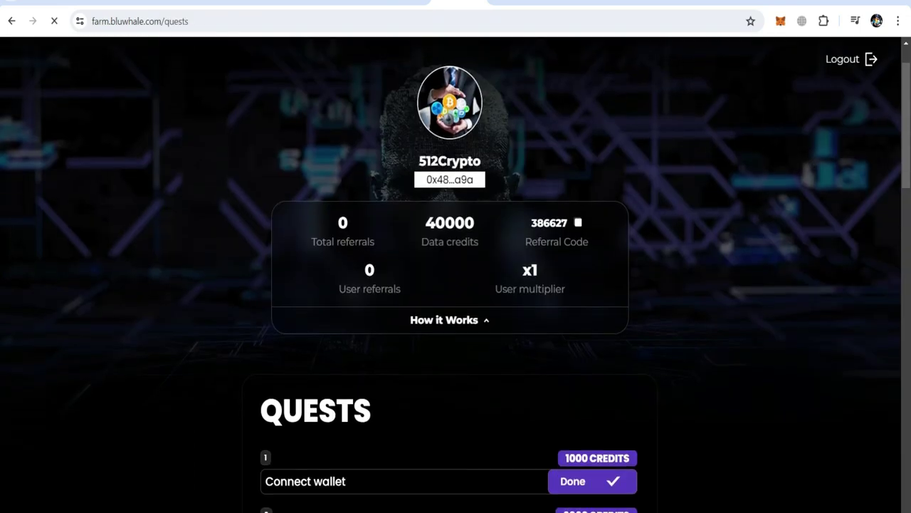
scroll(456, 285, "down", 4)
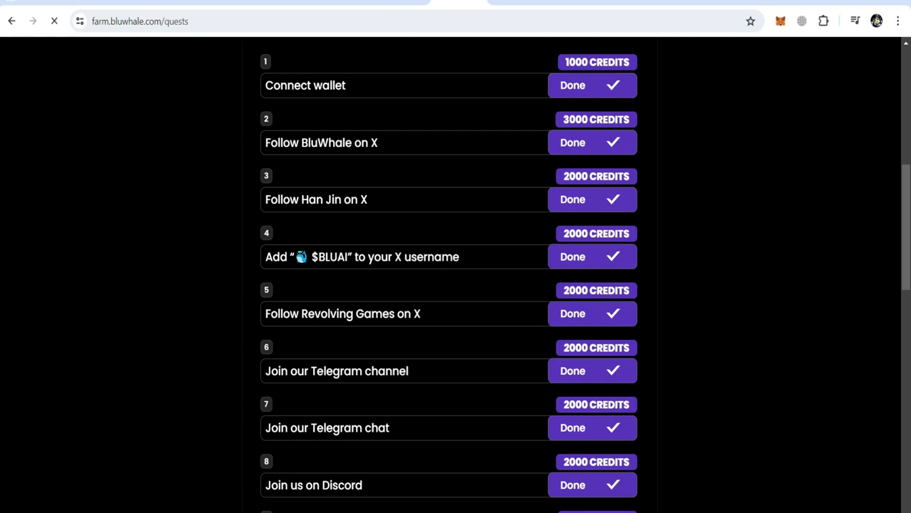
scroll(456, 285, "down", 4)
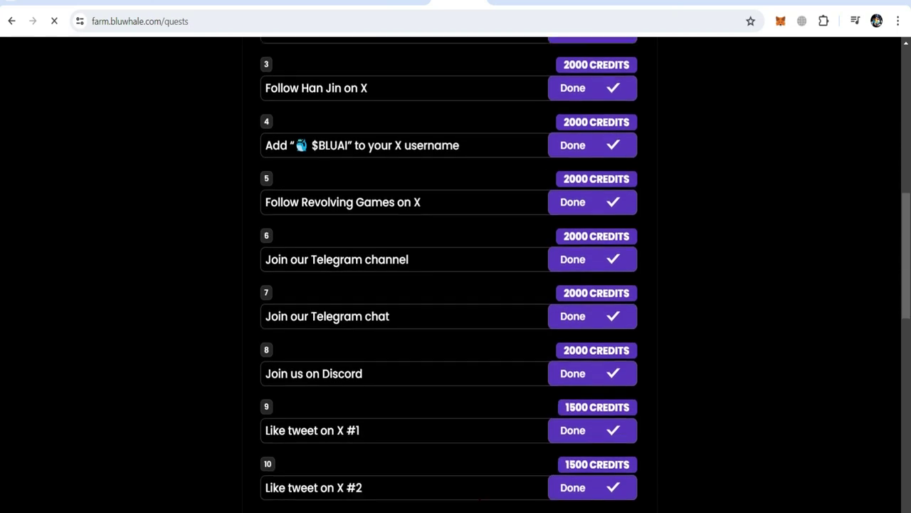
scroll(456, 285, "down", 4)
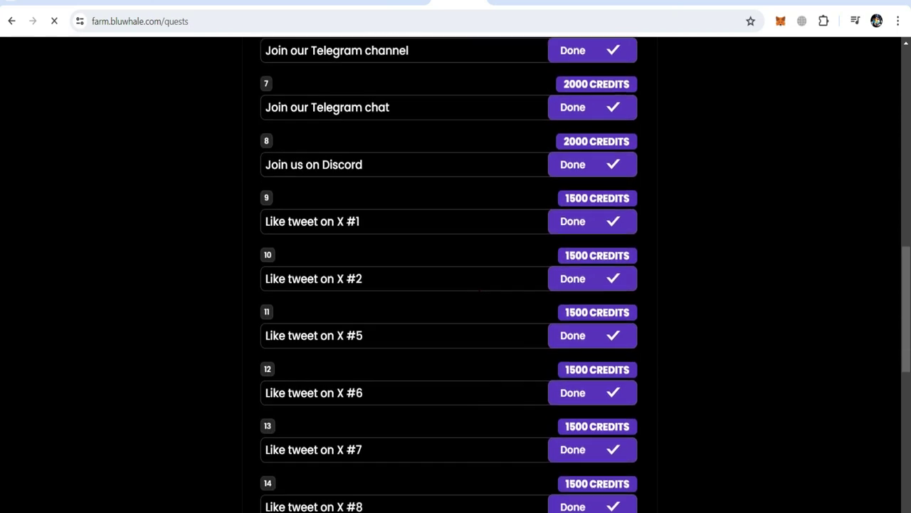
scroll(456, 285, "down", 5)
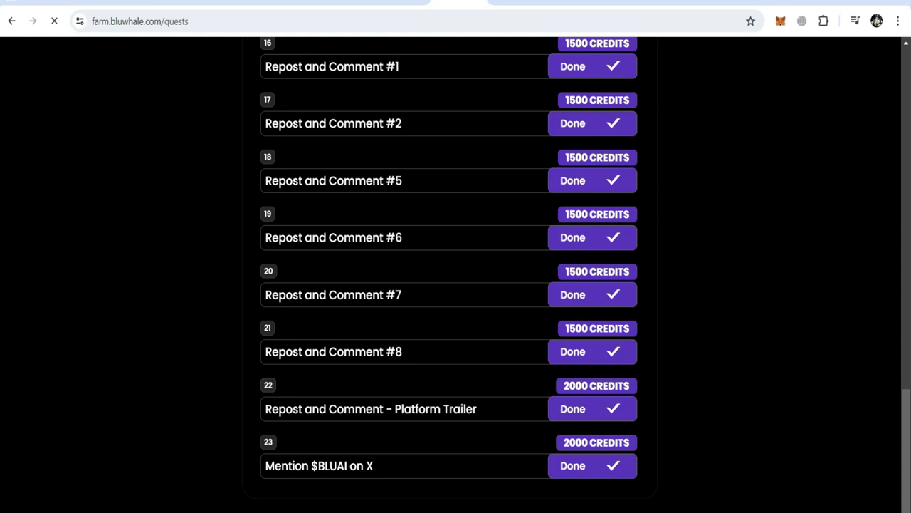
scroll(456, 285, "up", 18)
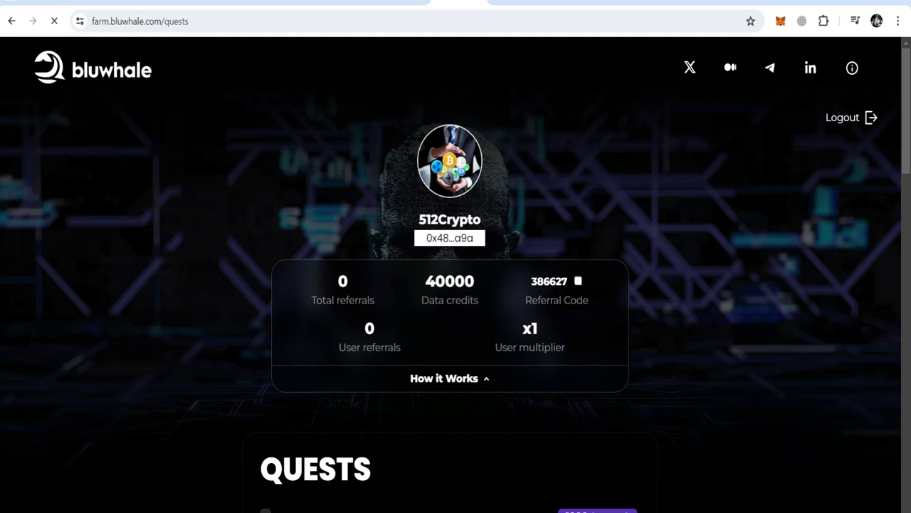
Bring up the CRYPTO STAR 512 channel in Telegram, put it away and recheck the Bluwhale quests and account statistics
scroll(456, 285, "down", 3)
left_click(587, 510)
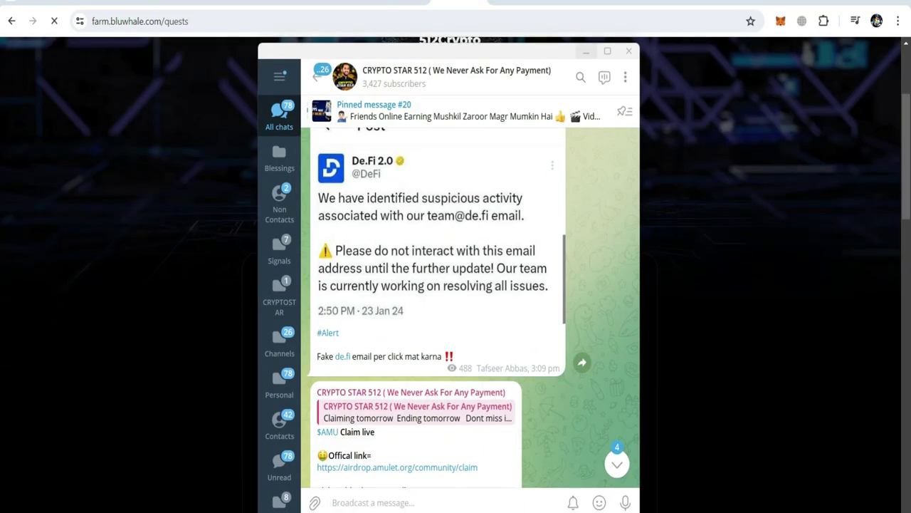
left_click(586, 51)
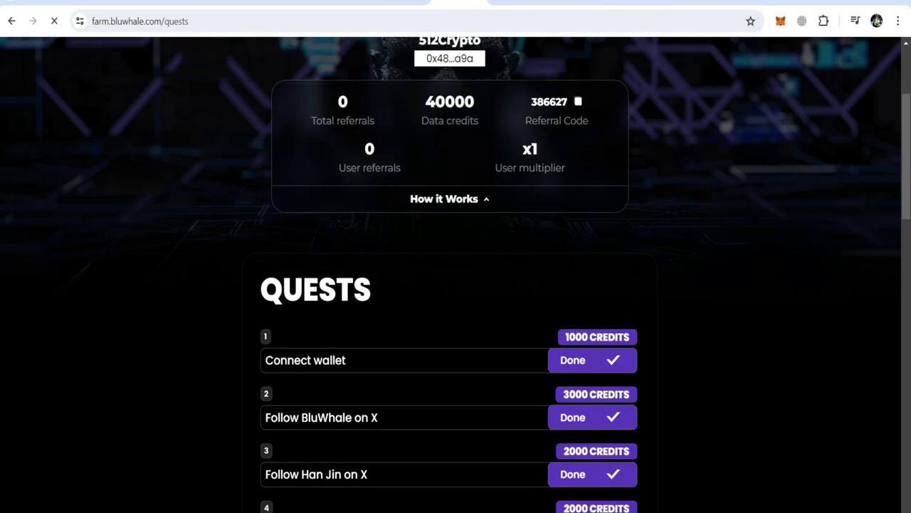
scroll(456, 285, "down", 3)
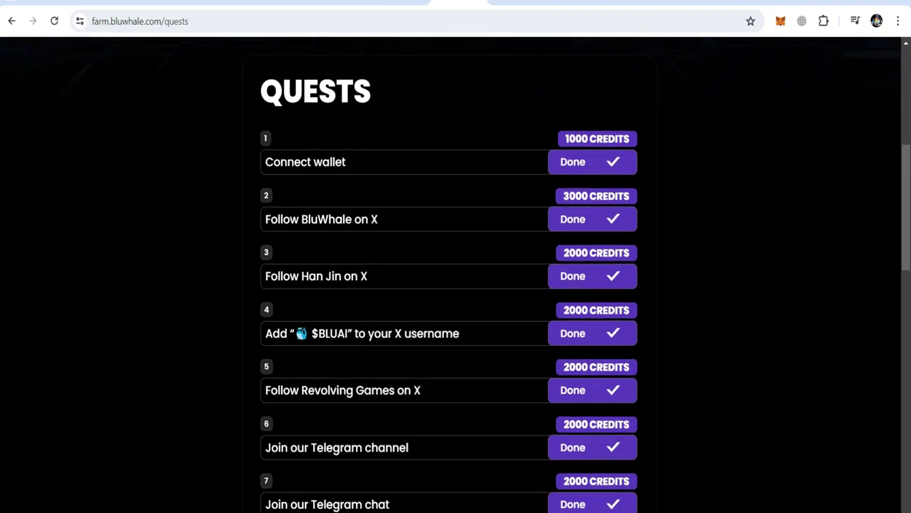
scroll(456, 284, "down", 1)
scroll(455, 285, "down", 2)
scroll(456, 285, "up", 7)
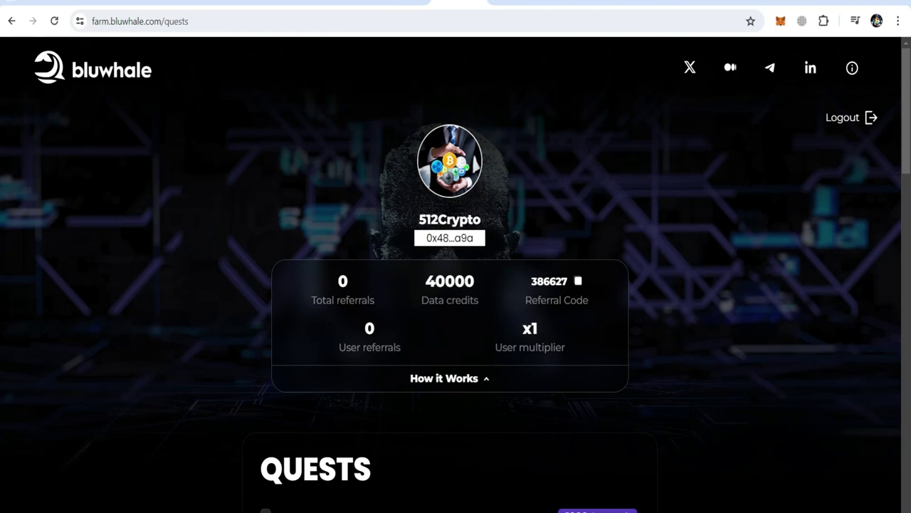
Switch to the NEBRA demo app page, review its proof stages and submit a proof
left_click(518, 1)
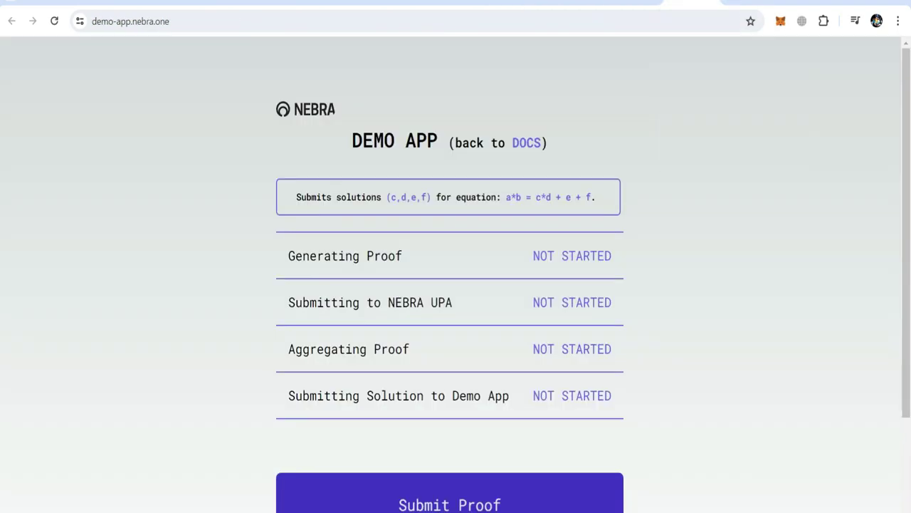
left_click(172, 21)
left_click(198, 21)
scroll(450, 275, "down", 1)
scroll(456, 284, "down", 2)
scroll(456, 285, "up", 2)
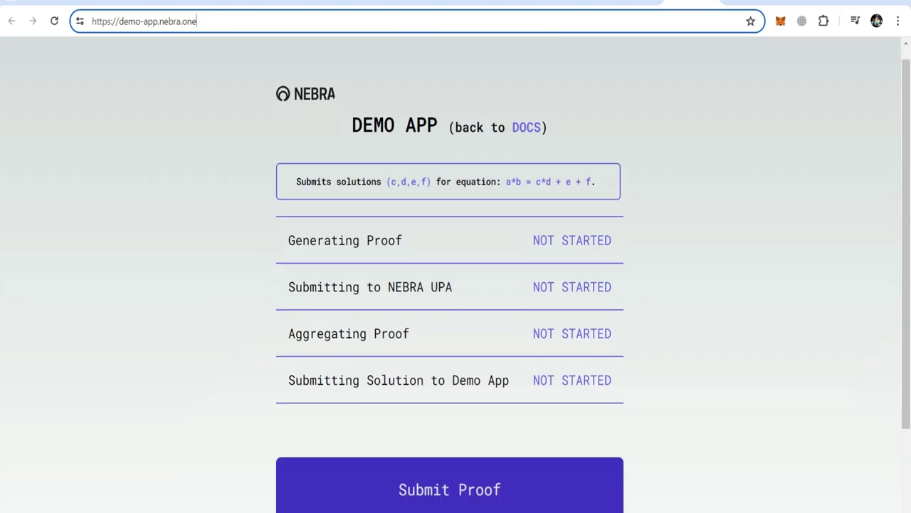
scroll(456, 285, "down", 2)
left_click(450, 376)
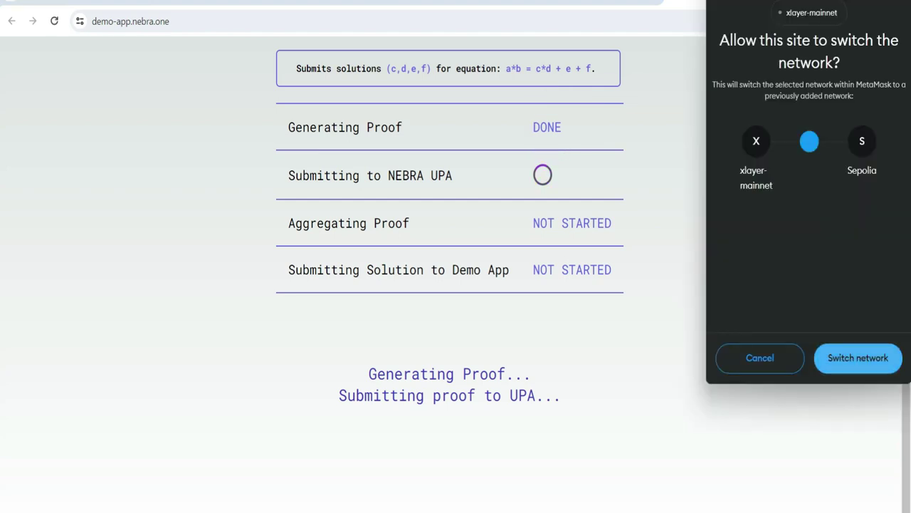
In MetaMask, connect Account 2 to the NEBRA demo app on Sepolia and confirm the proof submission transaction
left_click(858, 358)
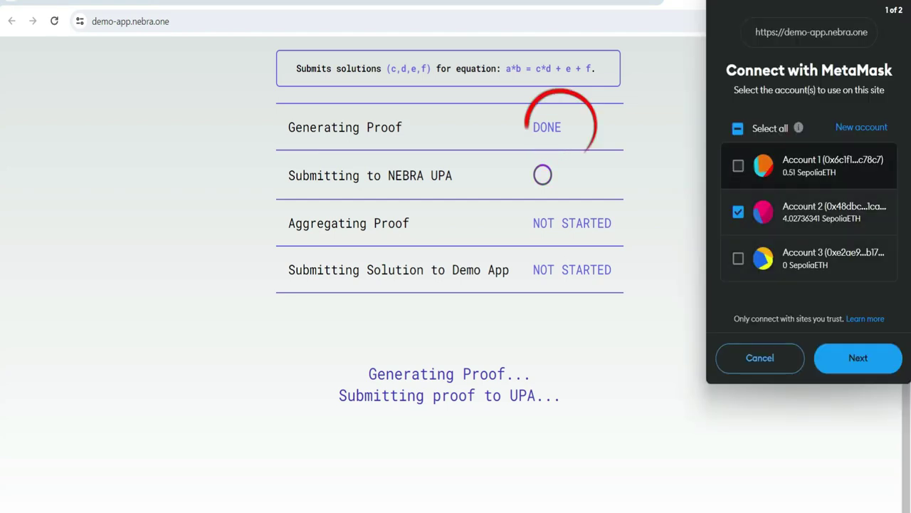
left_click(858, 357)
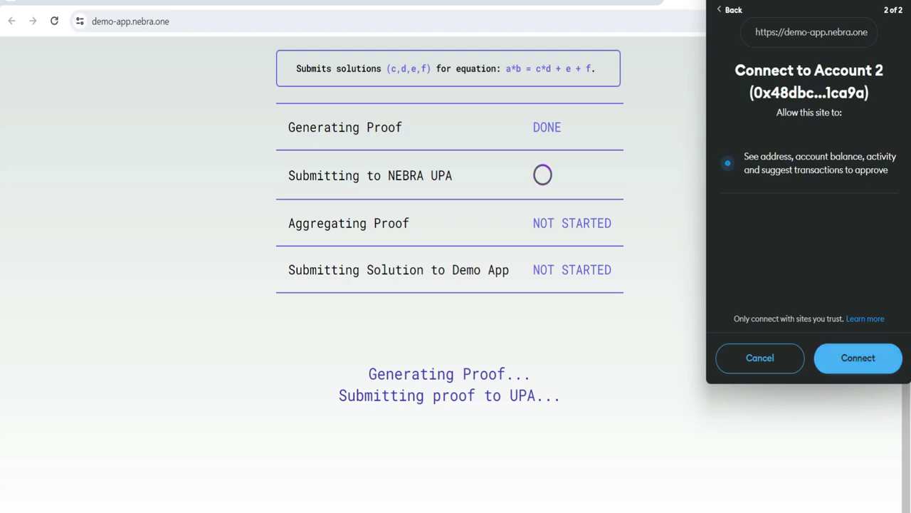
left_click(858, 357)
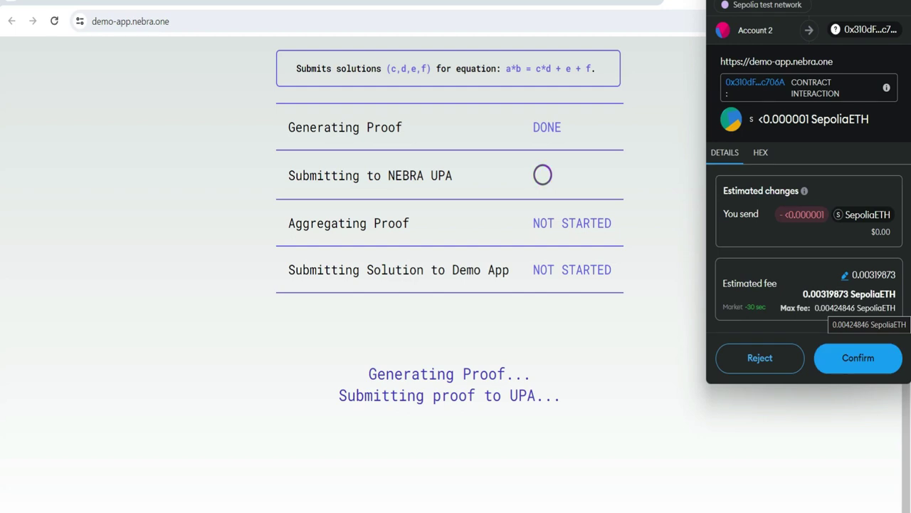
left_click(858, 357)
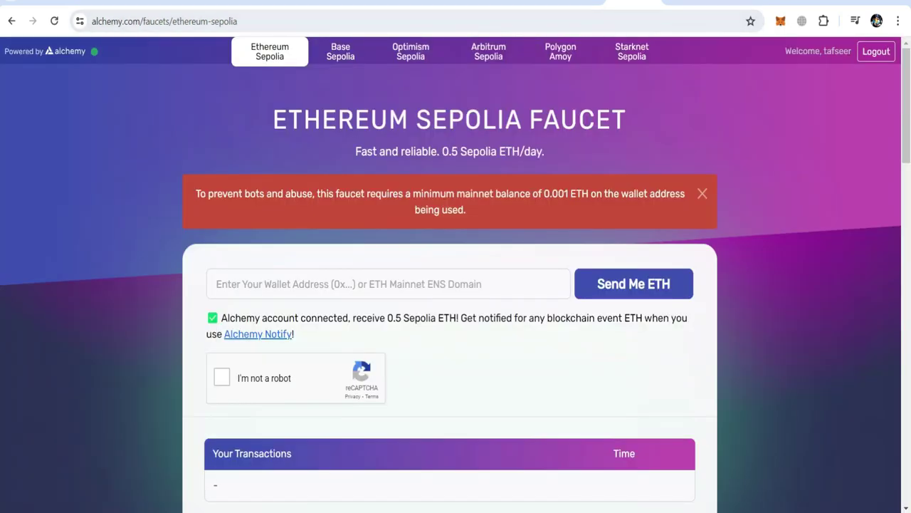
Check Alchemy's Ethereum Sepolia faucet and the NEBRA proof's progress, with a brief look at the Telegram channel
left_click(388, 284)
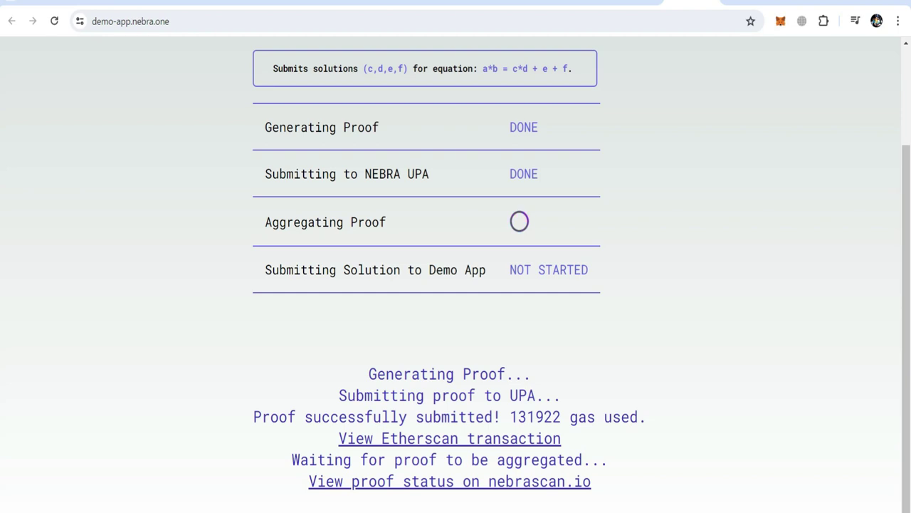
scroll(456, 274, "up", 1)
scroll(456, 274, "up", 1)
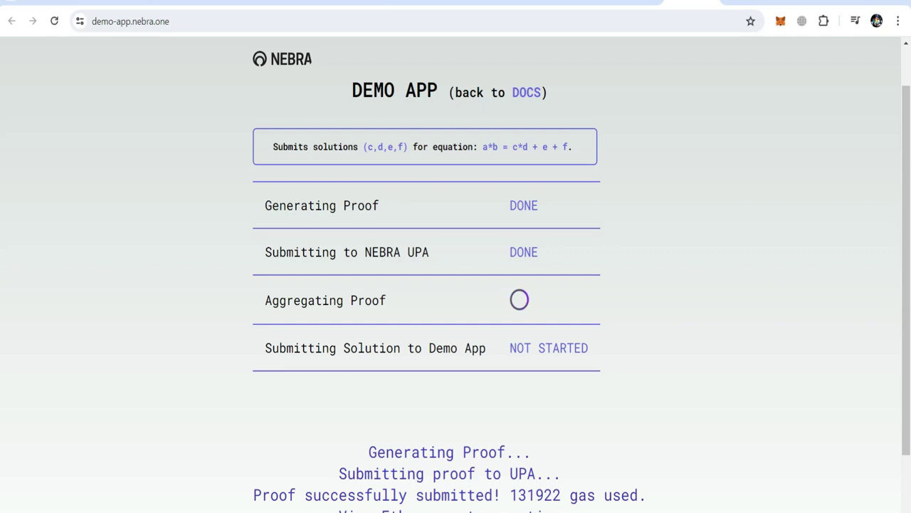
key("alt+Tab")
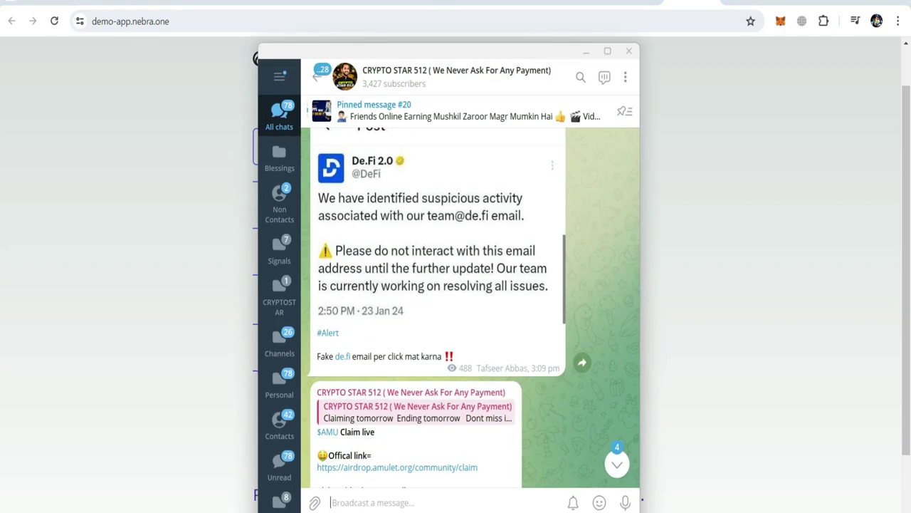
left_click(587, 51)
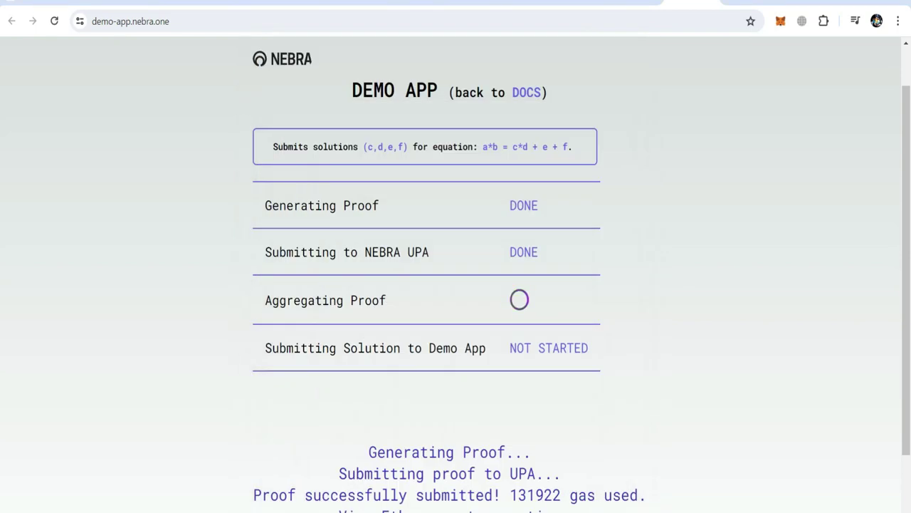
Review Solv Protocol's fundraising page on CryptoRank, including the total raised, funding rounds and investors
left_click(168, 2)
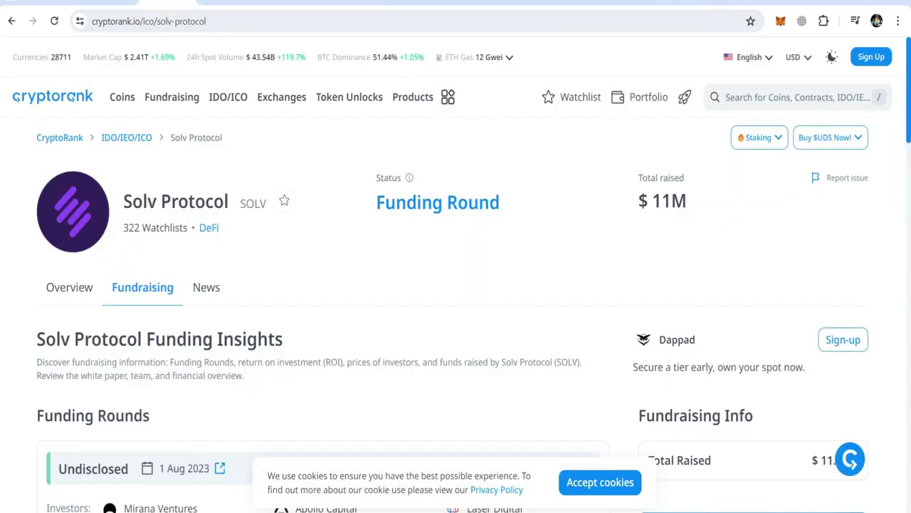
scroll(456, 278, "down", 1)
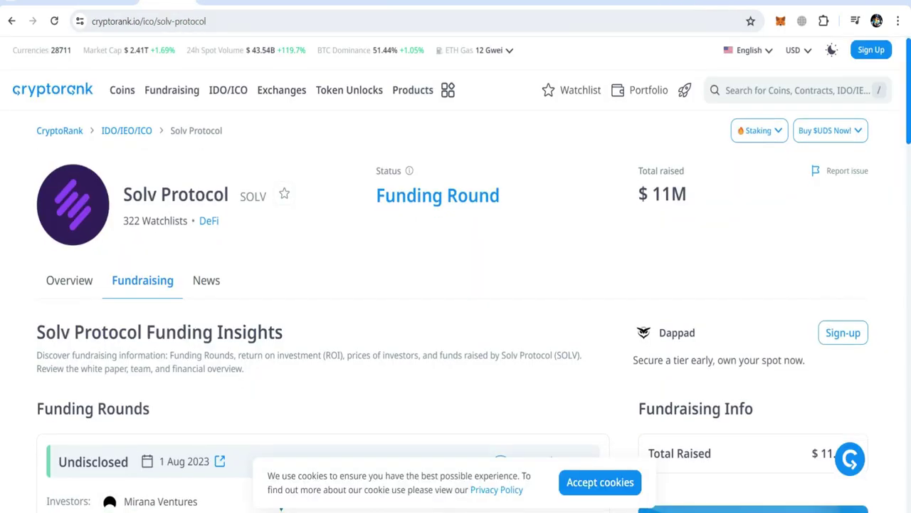
scroll(456, 276, "down", 2)
scroll(456, 277, "down", 2)
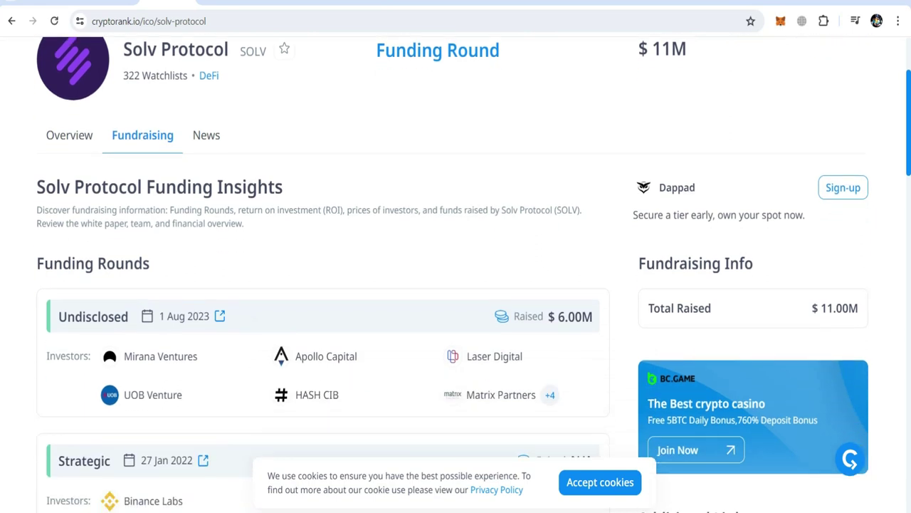
scroll(456, 276, "up", 4)
double_click(669, 200)
triple_click(664, 200)
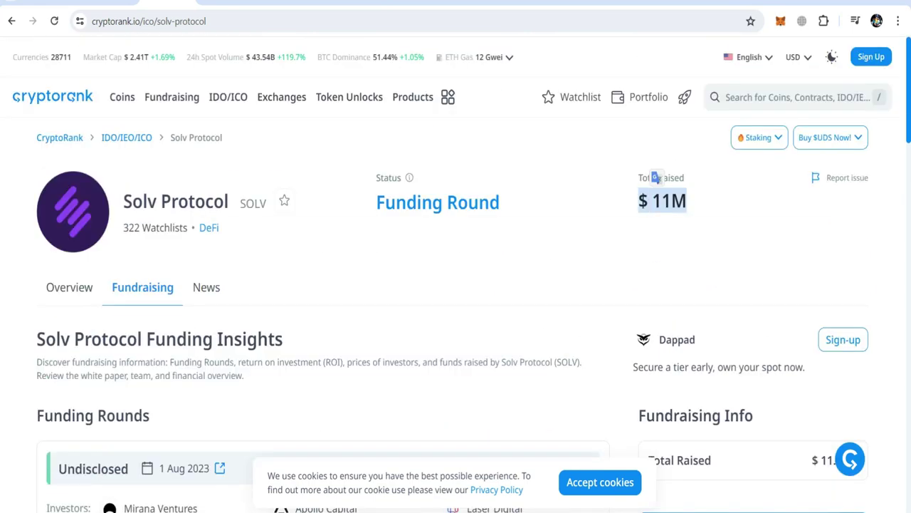
scroll(456, 276, "down", 1)
scroll(456, 285, "down", 5)
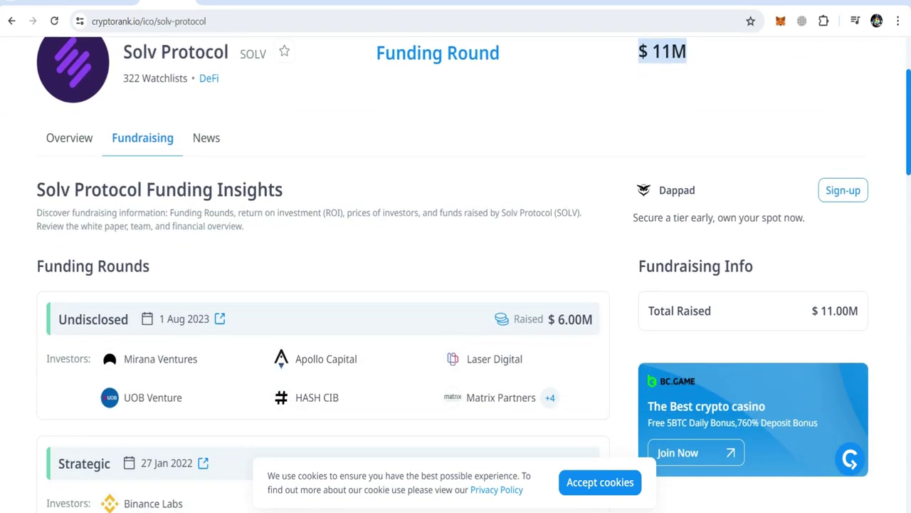
scroll(455, 285, "up", 1)
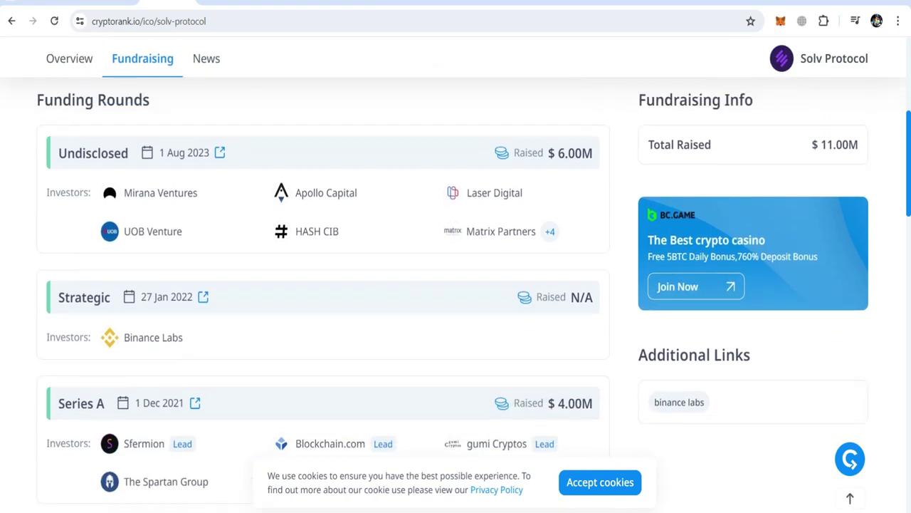
scroll(455, 284, "up", 5)
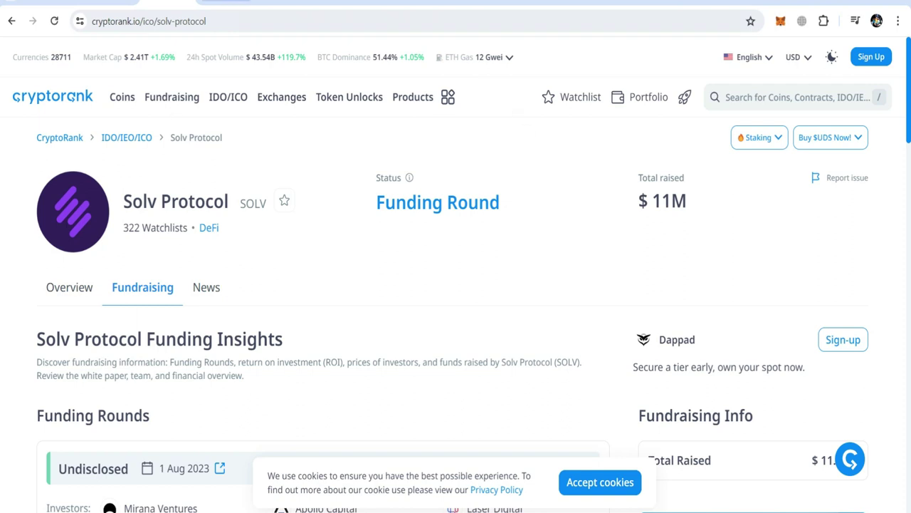
Switch to the Solv Points System page and connect the MetaMask wallet to it
left_click(227, 2)
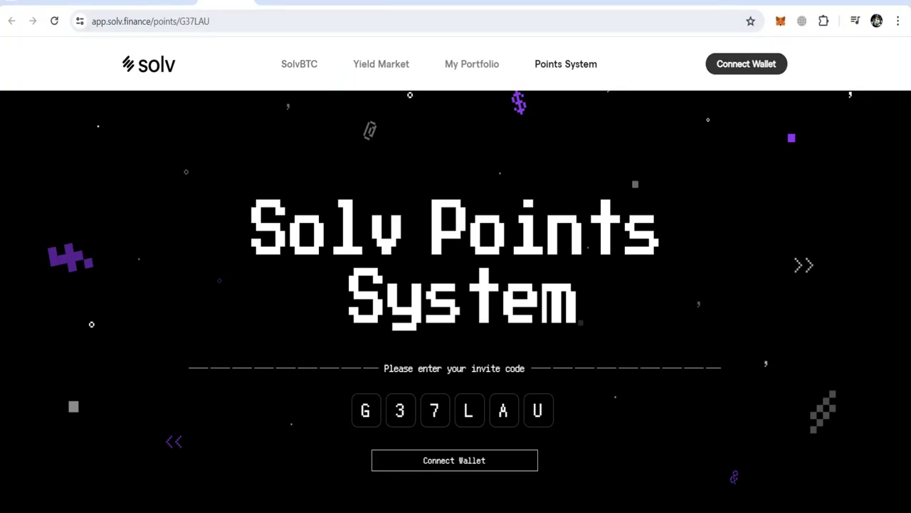
left_click(747, 64)
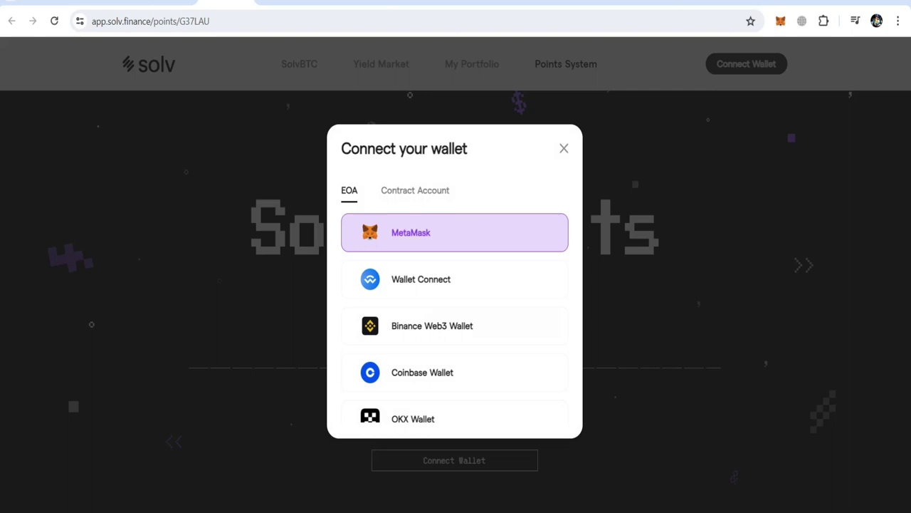
left_click(456, 232)
left_click(471, 460)
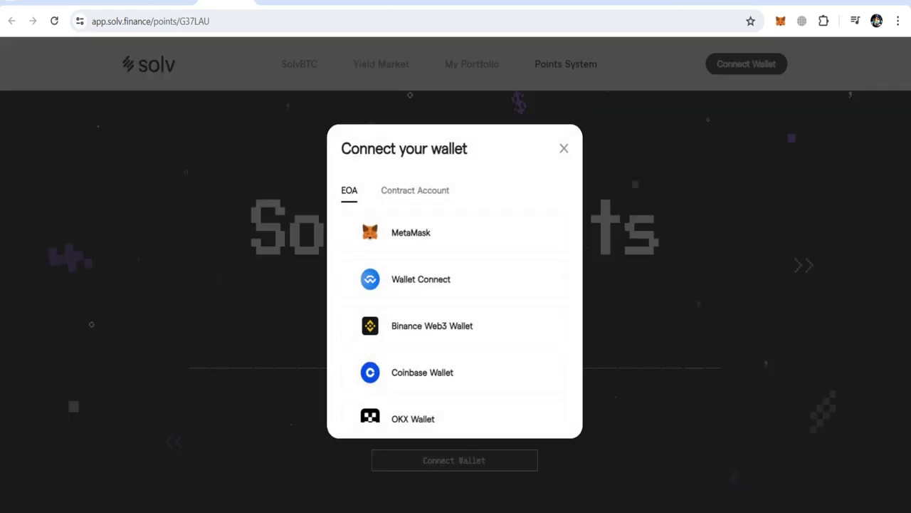
left_click(455, 232)
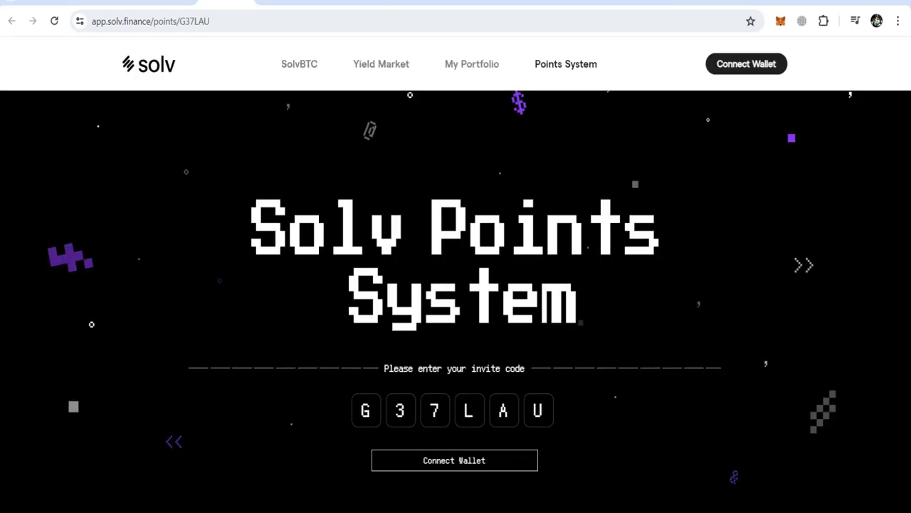
Switch the connected wallet's network to BNB Chain and approve the change in MetaMask
left_click(746, 64)
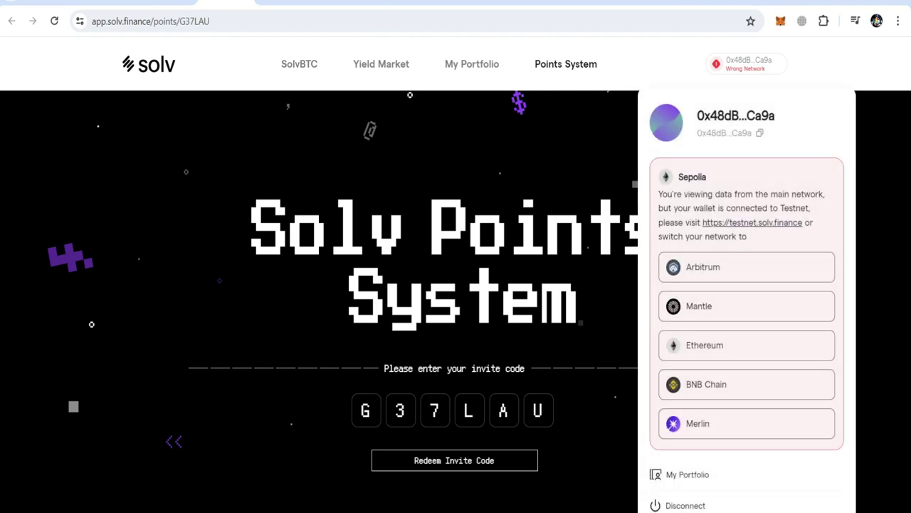
left_click(746, 384)
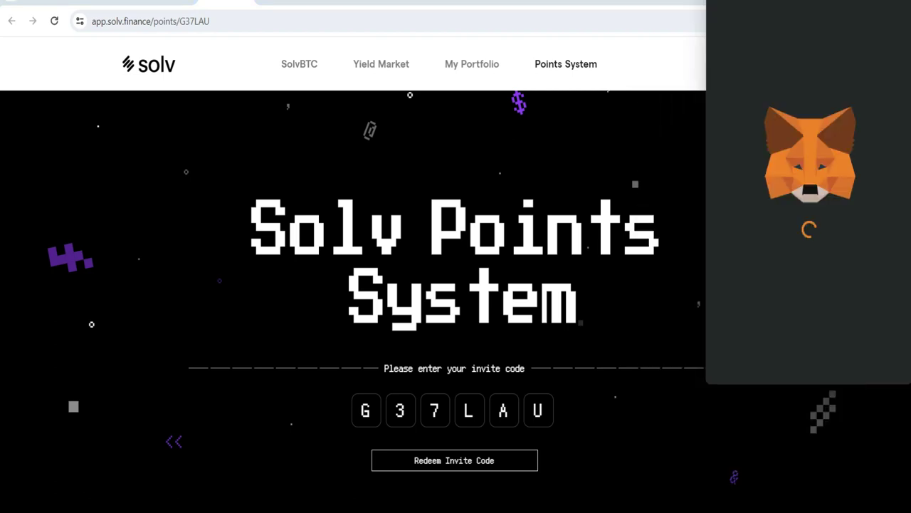
left_click(858, 358)
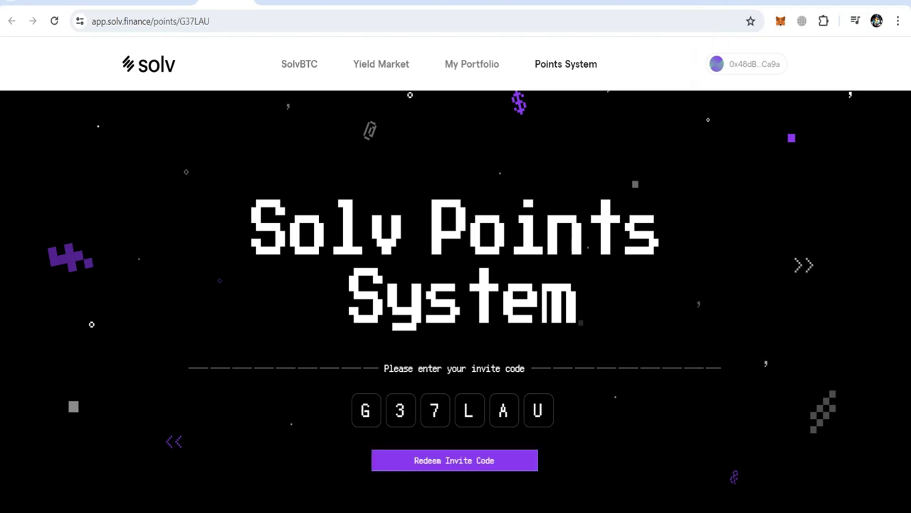
Redeem the prefilled Solv invite code and authorize the connection to the X account
left_click(454, 460)
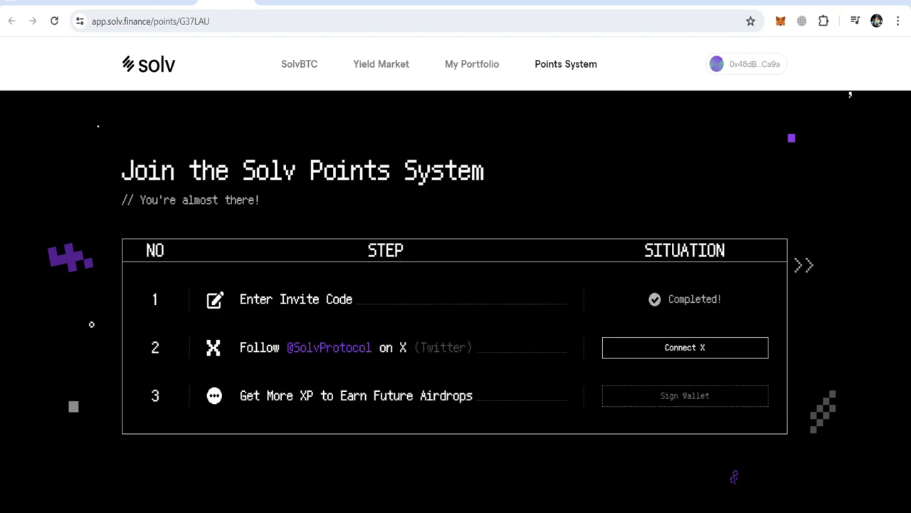
left_click(668, 348)
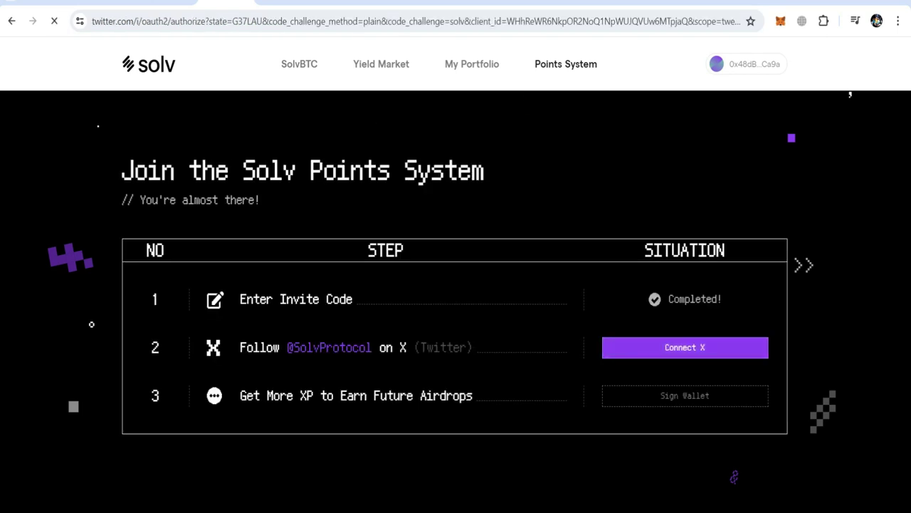
left_click(450, 375)
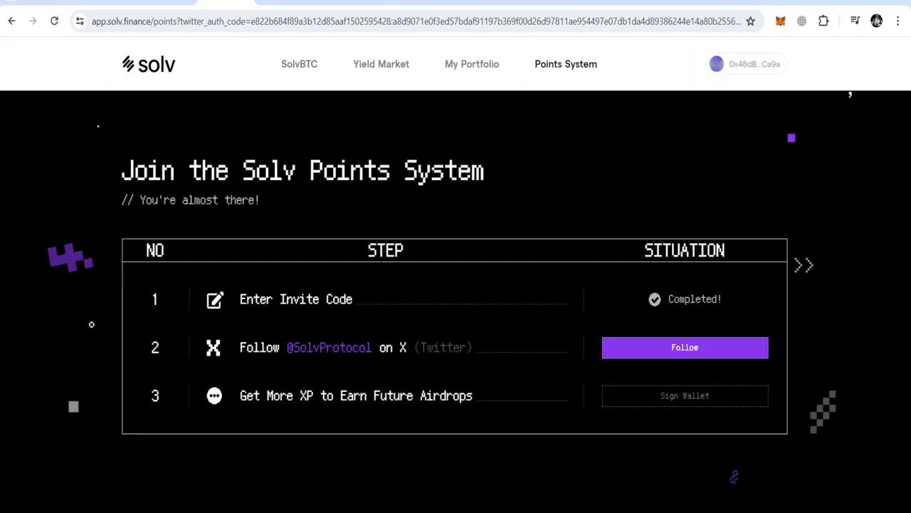
Follow Solv Protocol on X and sign with the wallet to finish joining the Solv Points System
left_click(685, 347)
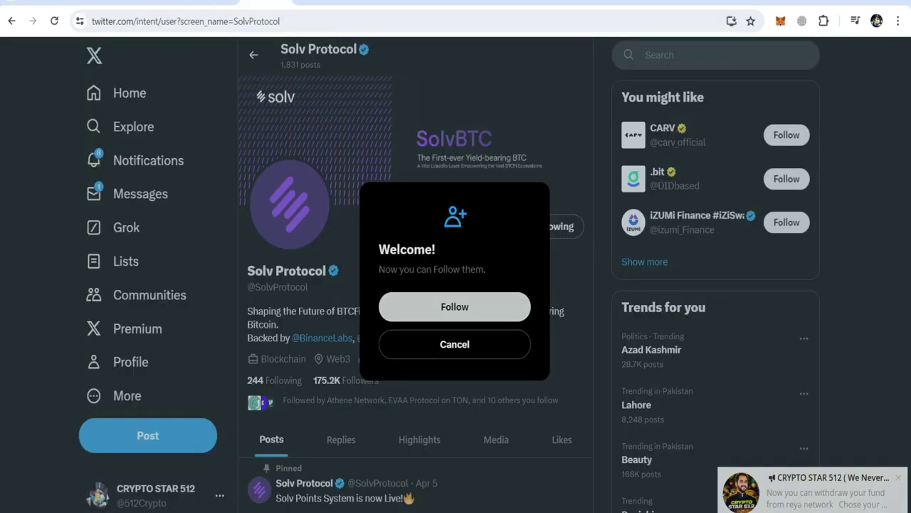
left_click(453, 307)
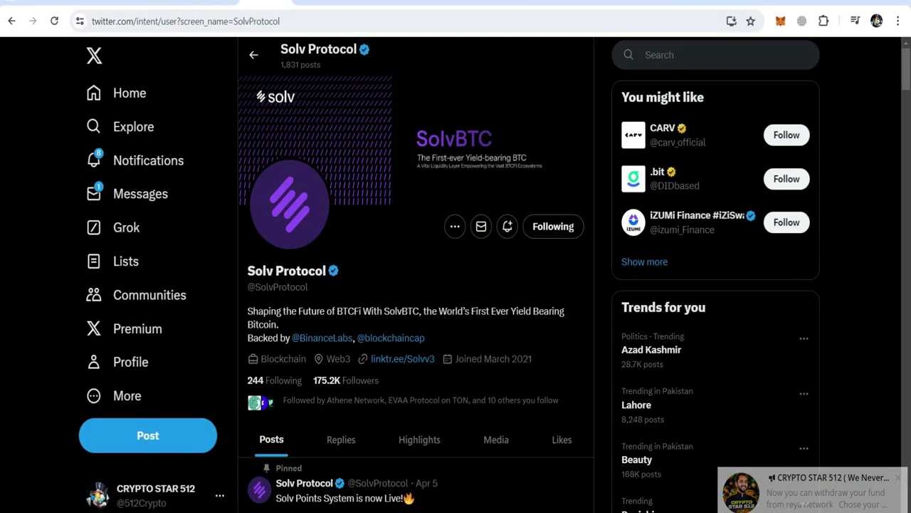
left_click(212, 2)
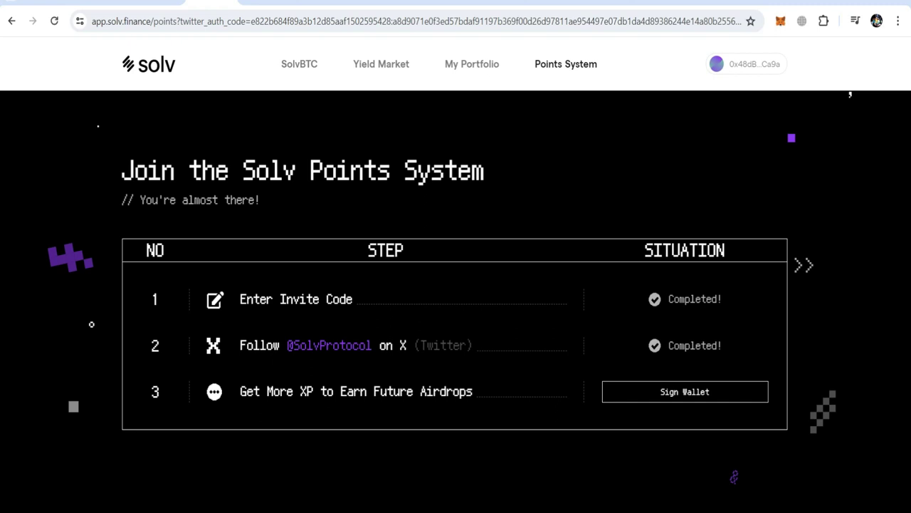
left_click(685, 391)
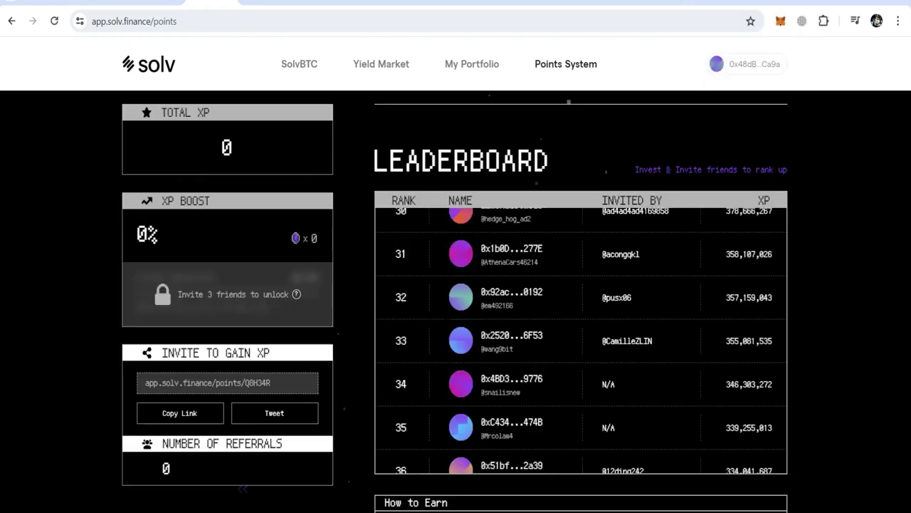
Review the Solv points dashboard, including the leaderboard, the How to Earn section and the referral link
scroll(581, 300, "down", 3)
scroll(581, 284, "down", 1)
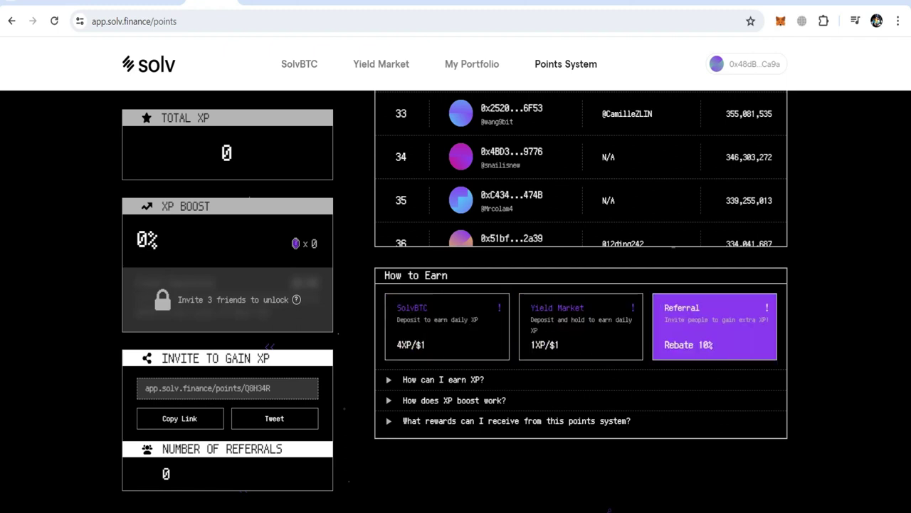
scroll(714, 326, "up", 1)
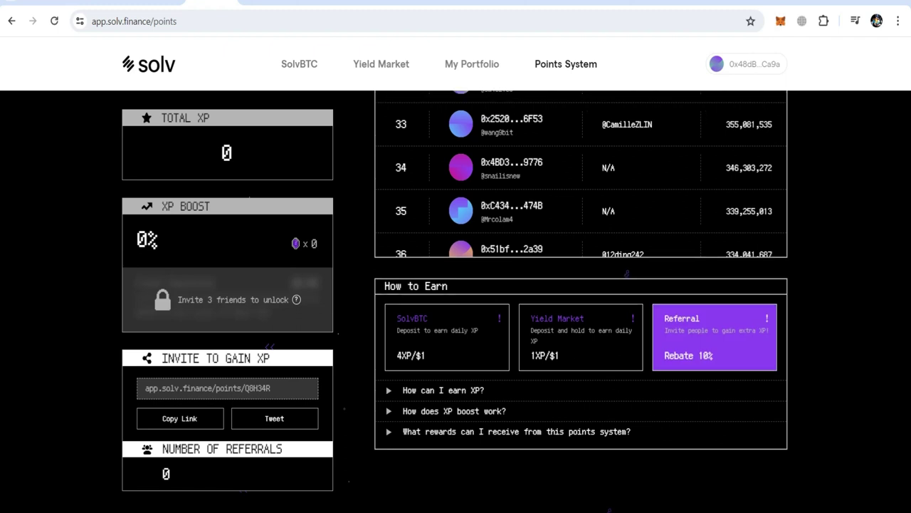
scroll(627, 273, "up", 3)
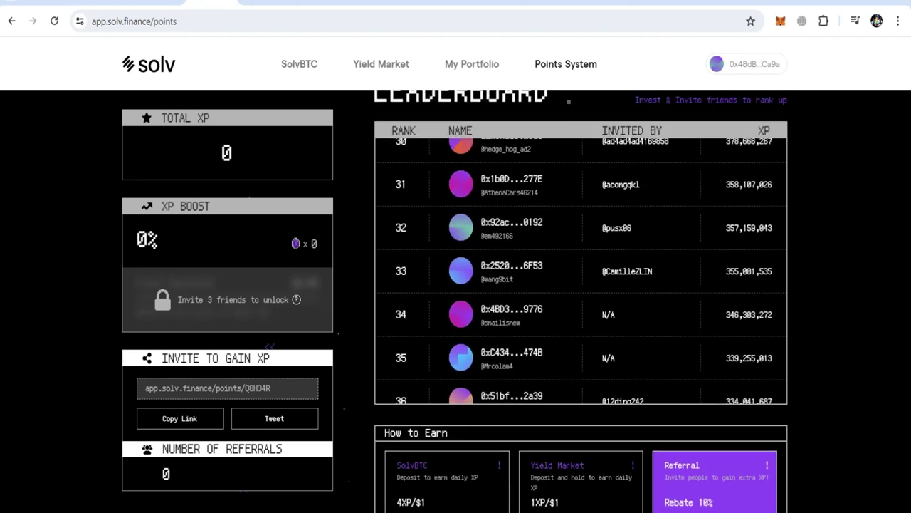
triple_click(256, 388)
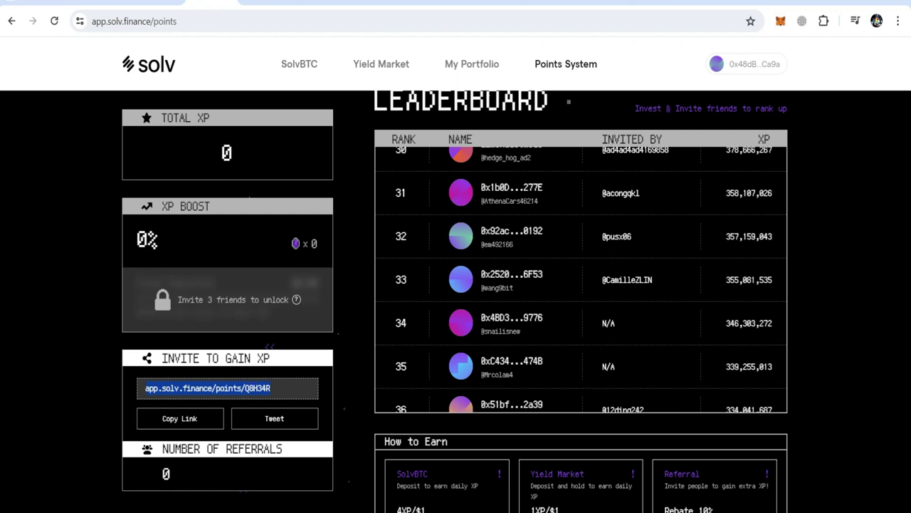
left_click(242, 389)
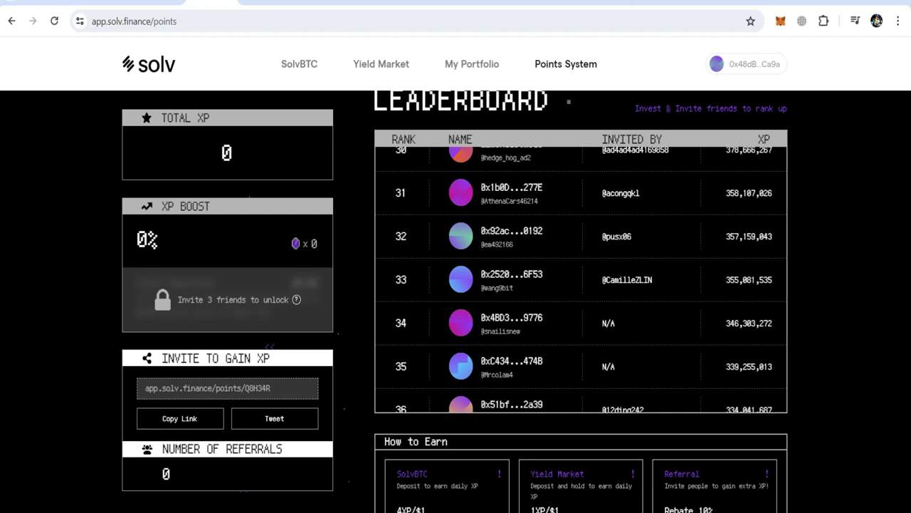
Share the Solv referral invitation as a post on X and close the compose window
left_click(274, 418)
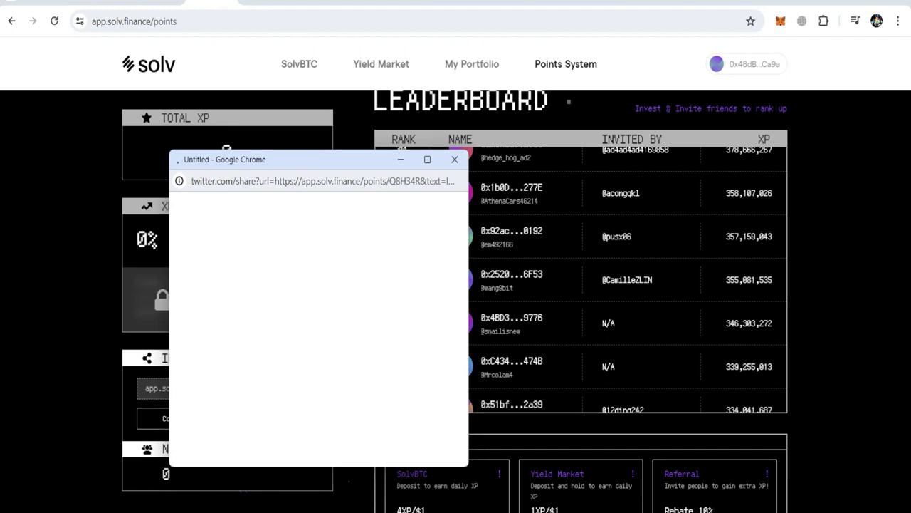
left_click(432, 210)
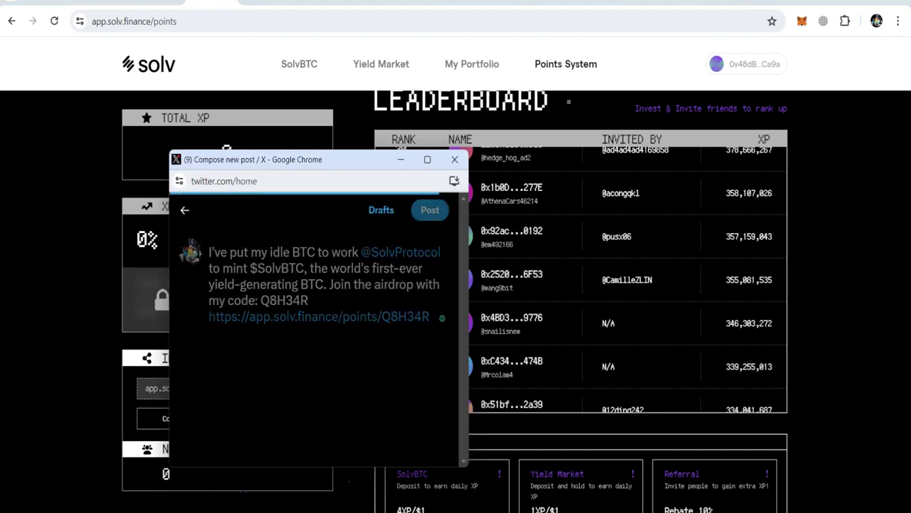
left_click(455, 159)
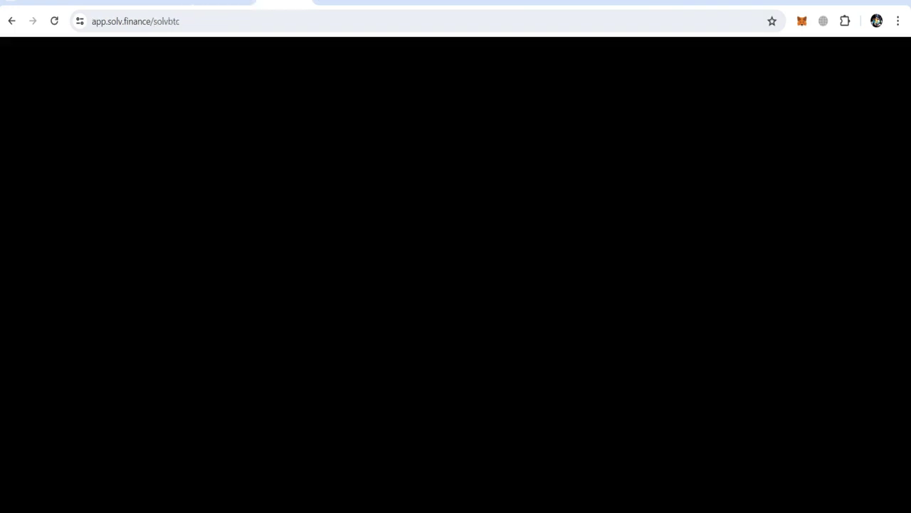
On the SolvBTC page, check the BTCB balance on BNB Chain and set the stake to the maximum, 0.00087292 BTCB
scroll(456, 299, "down", 1)
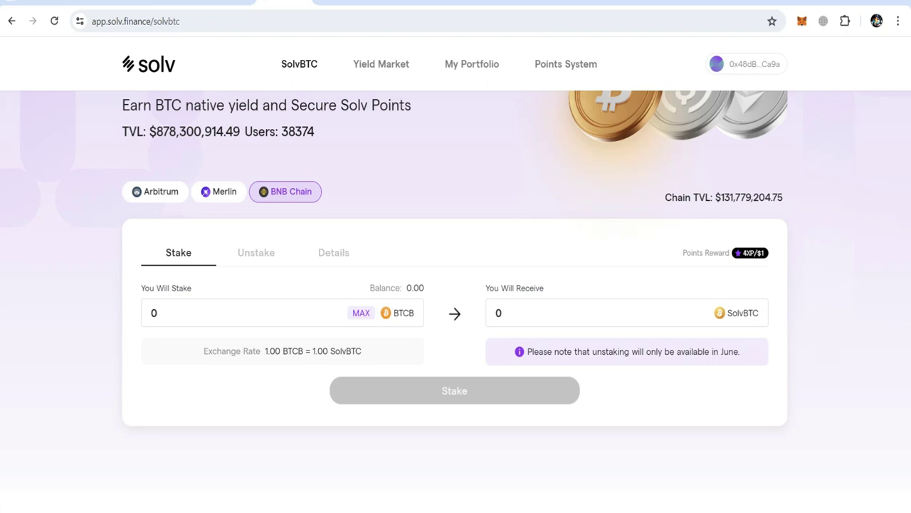
left_click(746, 64)
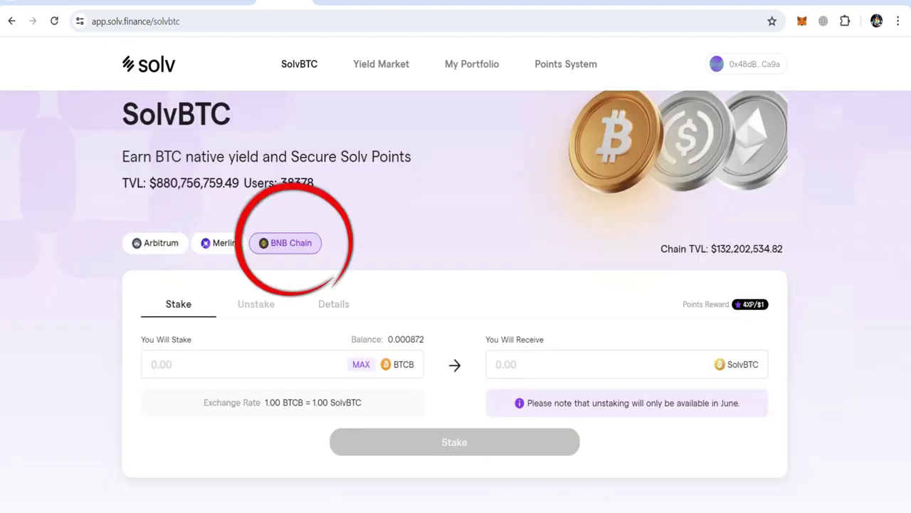
double_click(406, 340)
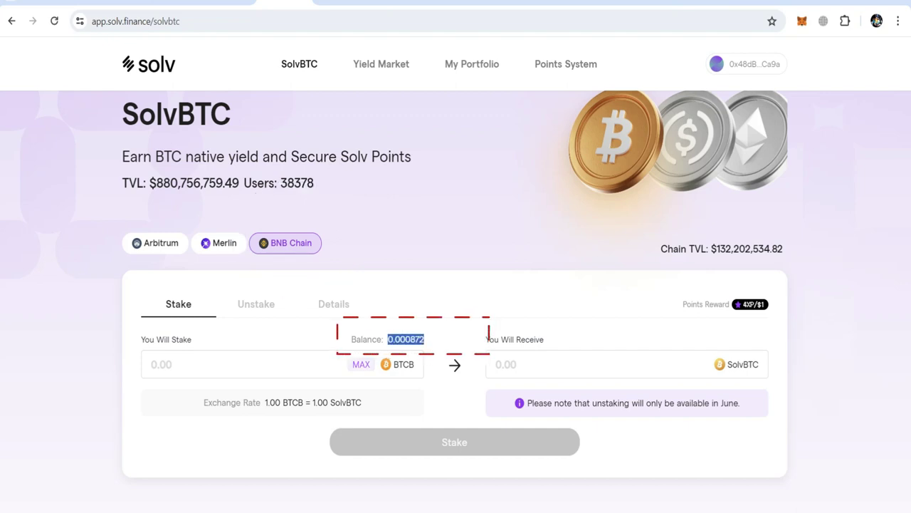
left_click(361, 365)
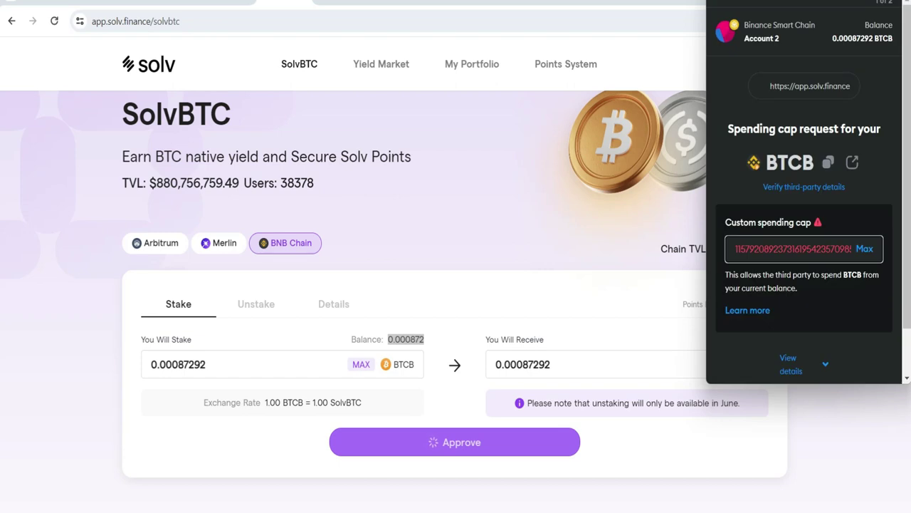
Accept the site's requested BTCB spending cap and approve it in MetaMask
scroll(747, 311, "down", 2)
left_click(850, 358)
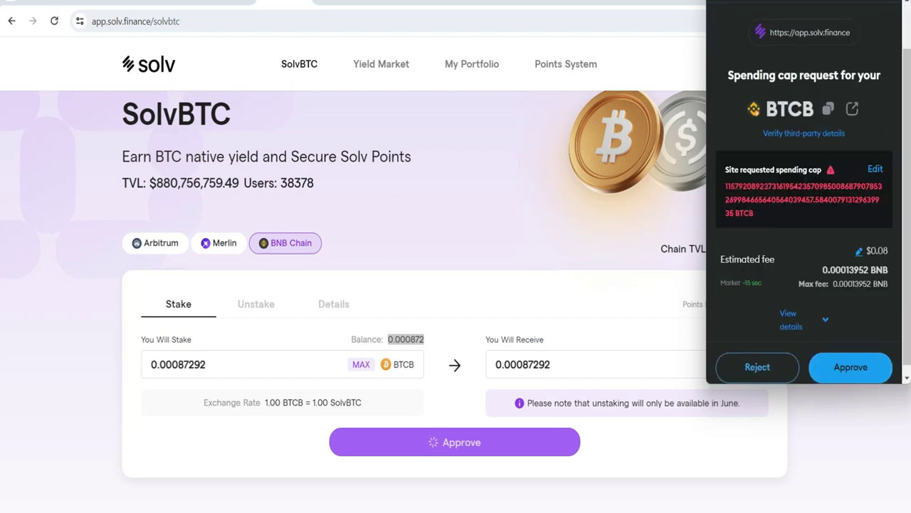
left_click(851, 367)
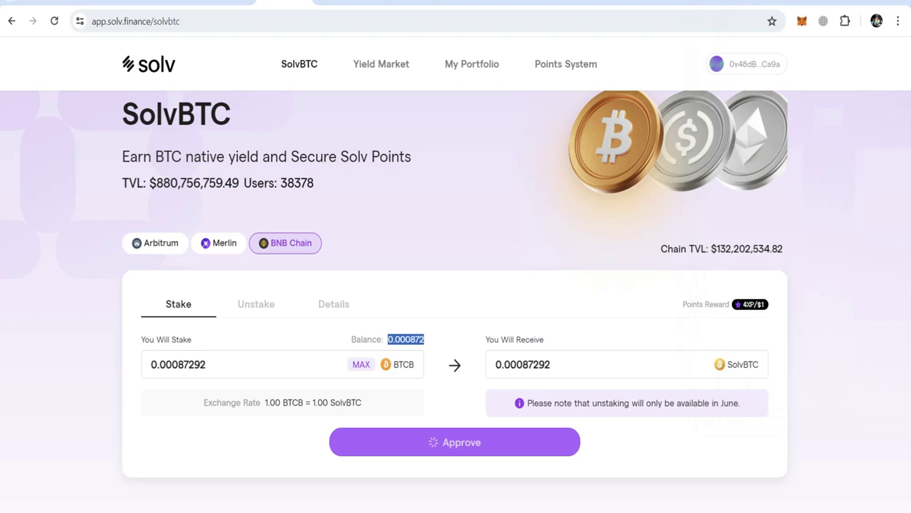
Stake the 0.00087292 BTCB for SolvBTC, check the estimated fee and confirm the transaction in MetaMask
left_click(455, 443)
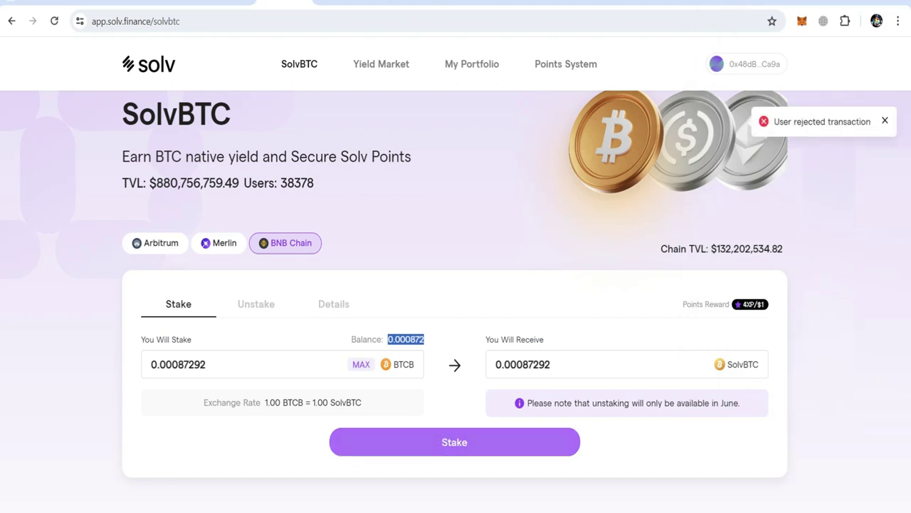
left_click(454, 442)
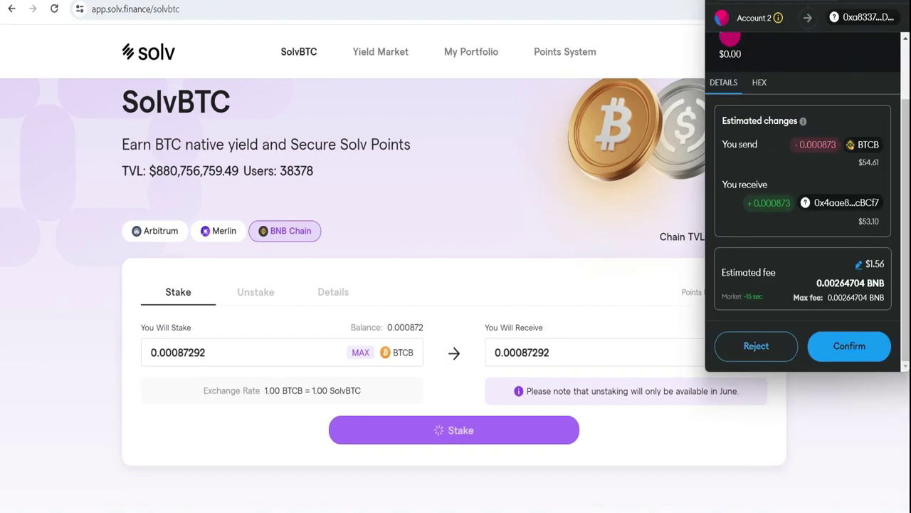
left_click_drag(866, 264, 885, 264)
left_click(849, 346)
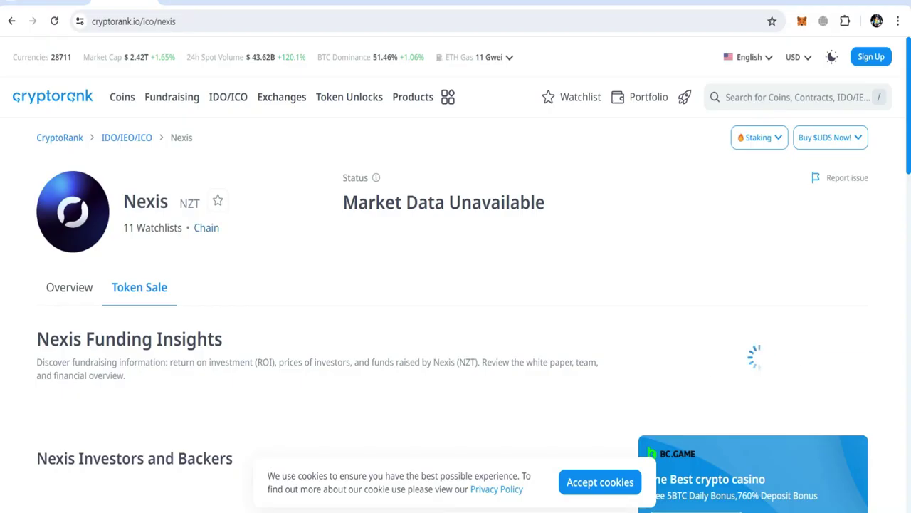
Review the Nexis token sale page on CryptoRank, including its investors, backers and screenshots
scroll(456, 284, "down", 3)
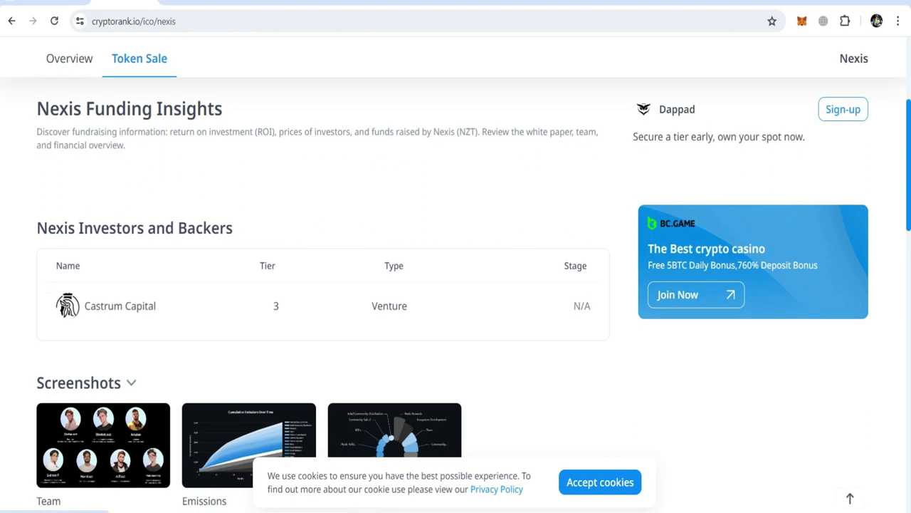
scroll(455, 285, "down", 1)
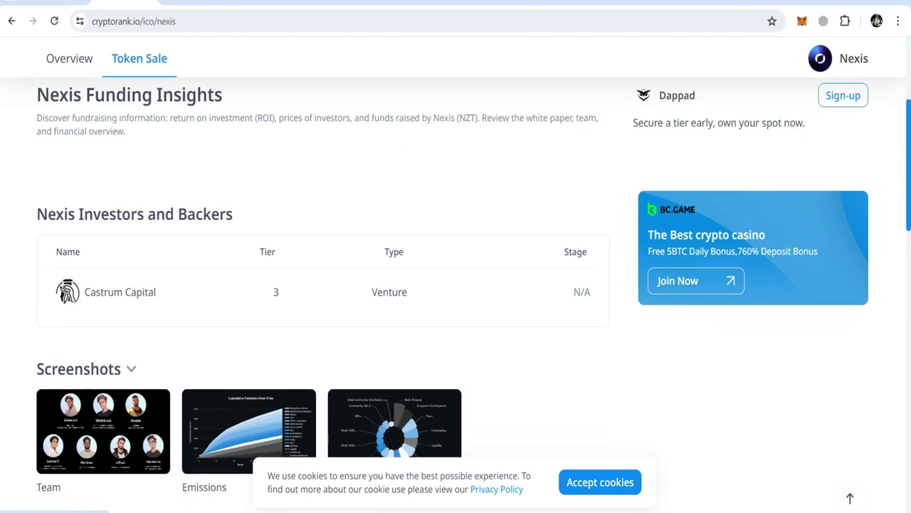
scroll(456, 285, "down", 3)
scroll(456, 285, "up", 6)
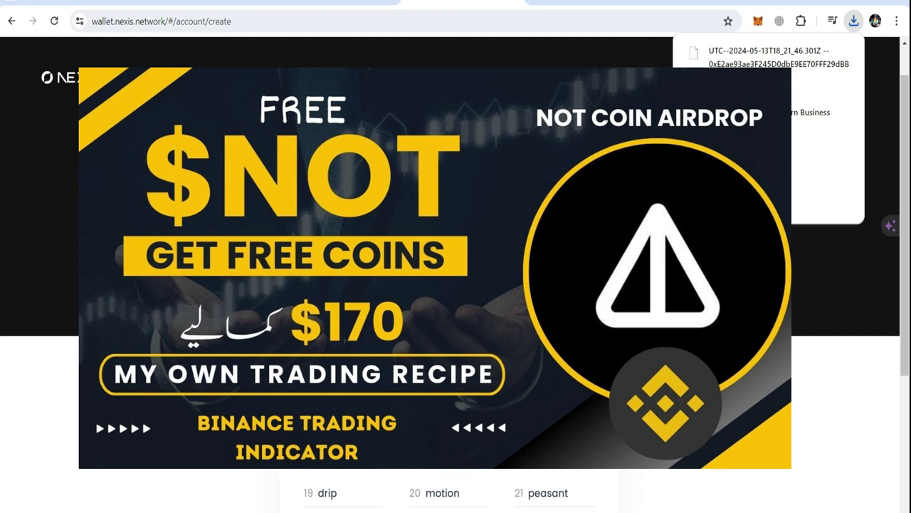
Finish creating the Nexis wallet by confirming that the recovery key has been written down
scroll(456, 284, "down", 3)
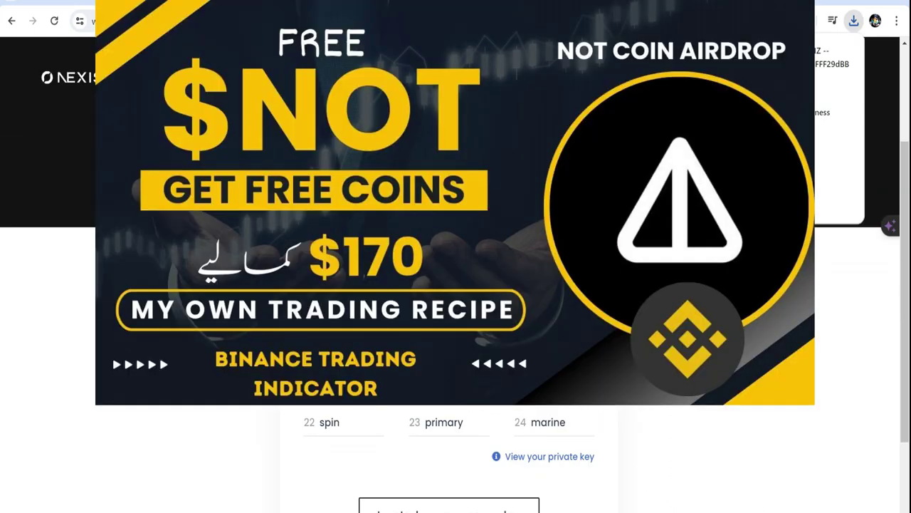
scroll(456, 427, "down", 1)
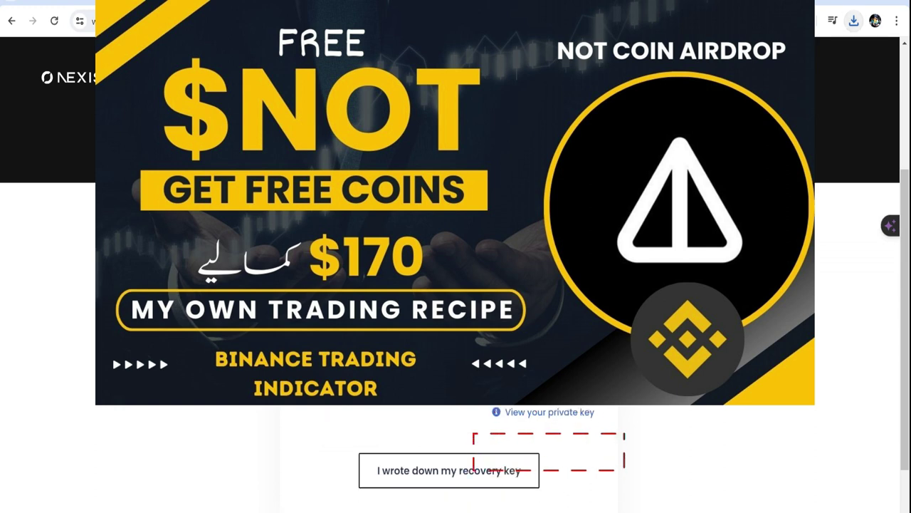
scroll(456, 456, "up", 1)
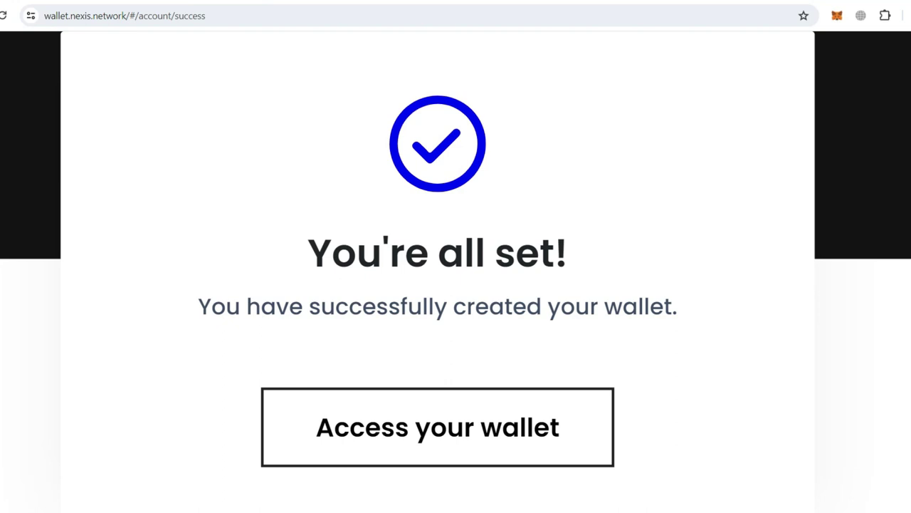
left_click_drag(307, 253, 575, 306)
triple_click(276, 307)
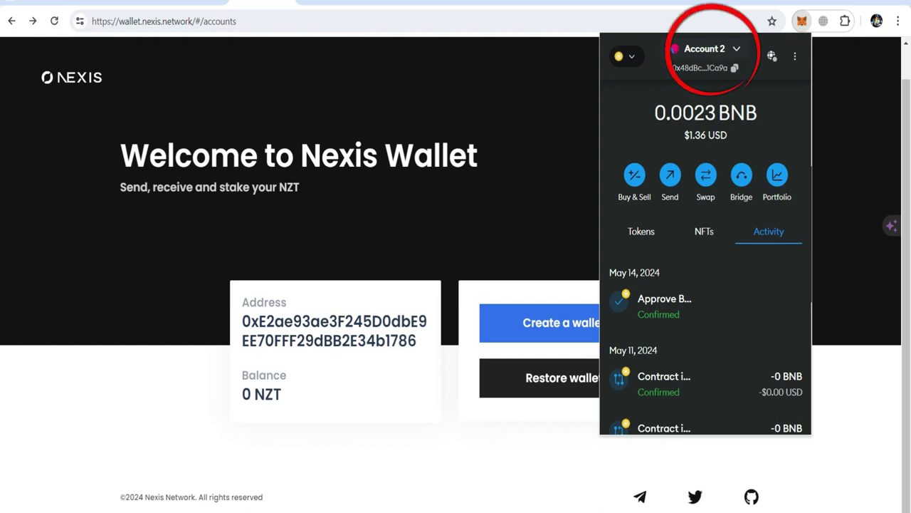
Look at MetaMask's form for importing an account by private key, leaving without importing anything
left_click(706, 49)
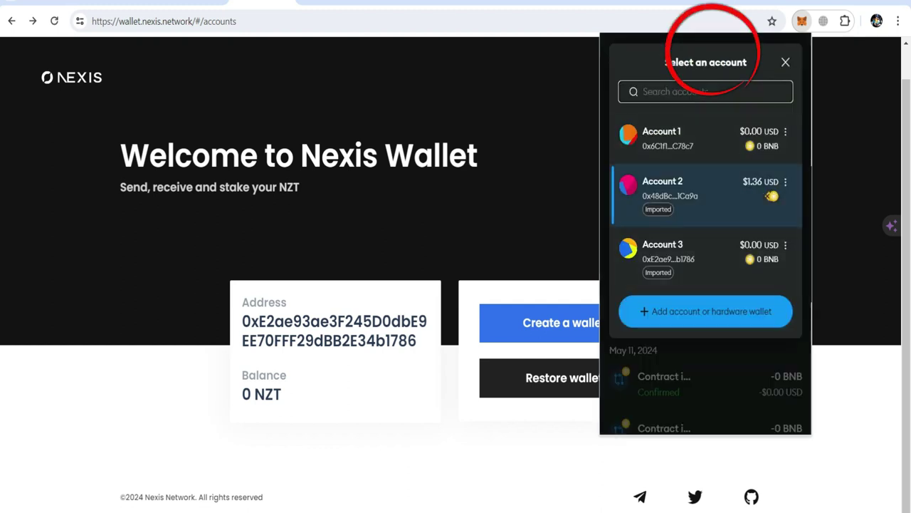
left_click(706, 311)
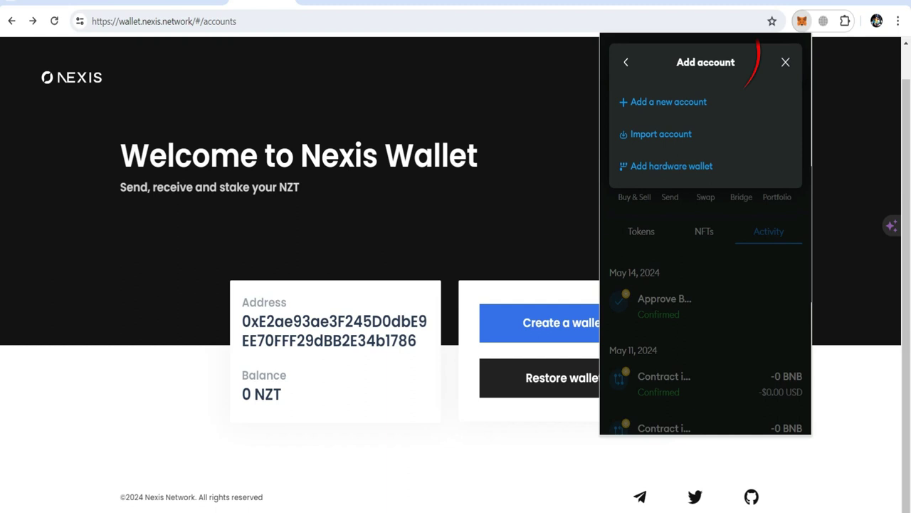
left_click(661, 135)
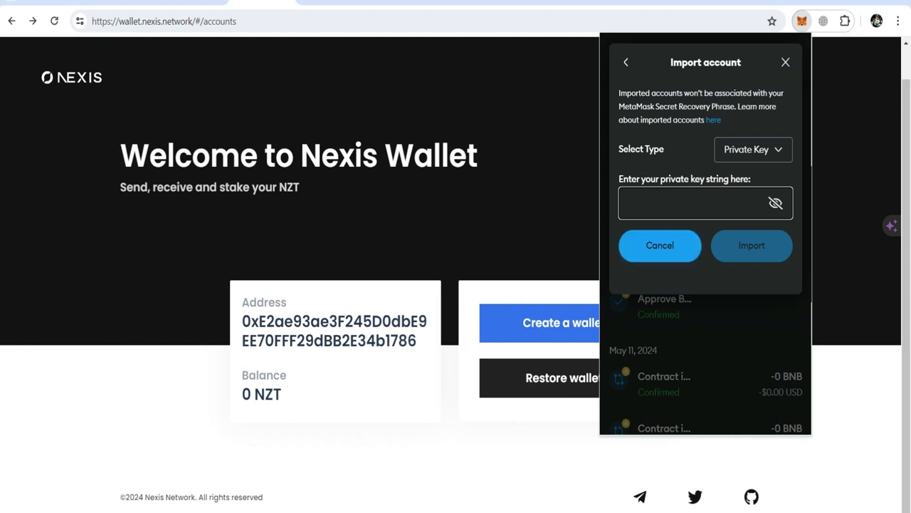
left_click(660, 245)
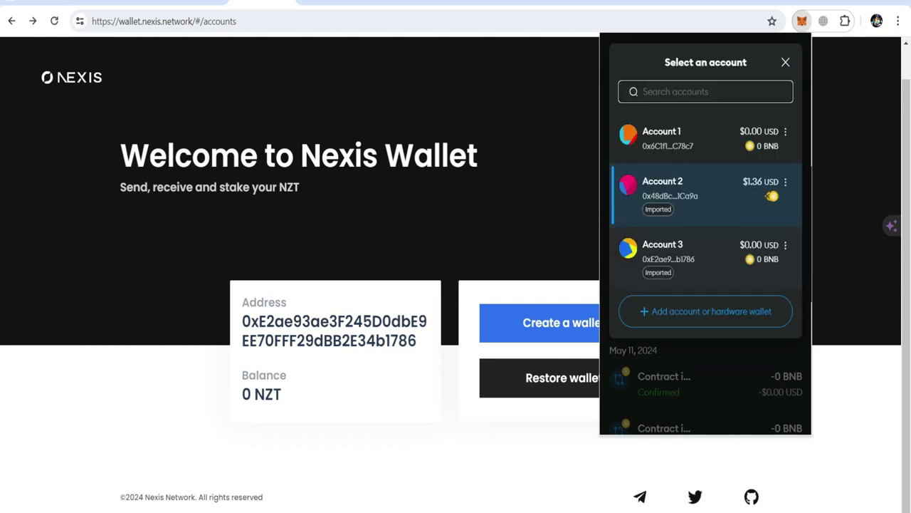
key("Escape")
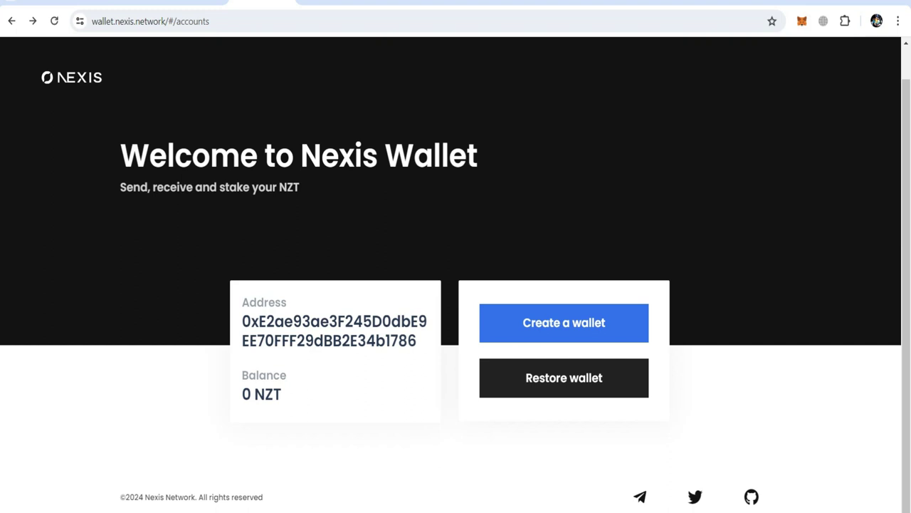
On ChainList, add the Nexis Network Testnet to MetaMask
left_click(331, 2)
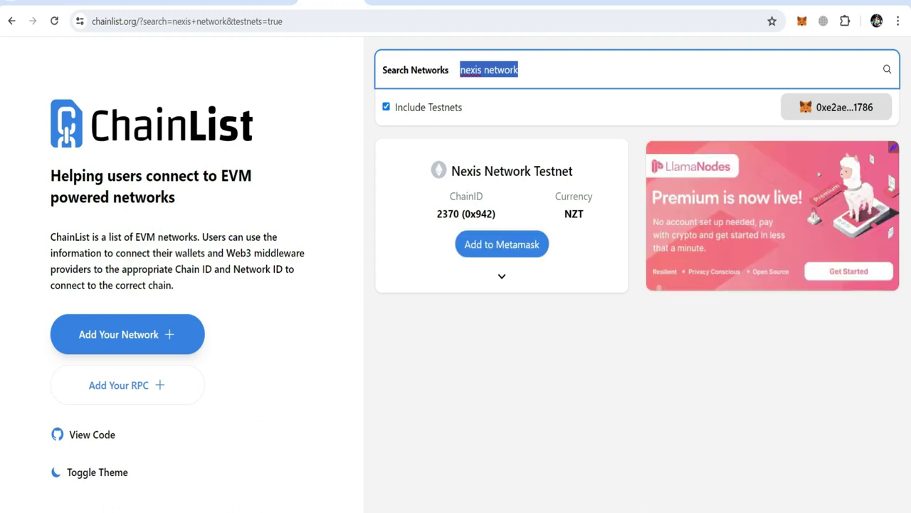
left_click(502, 244)
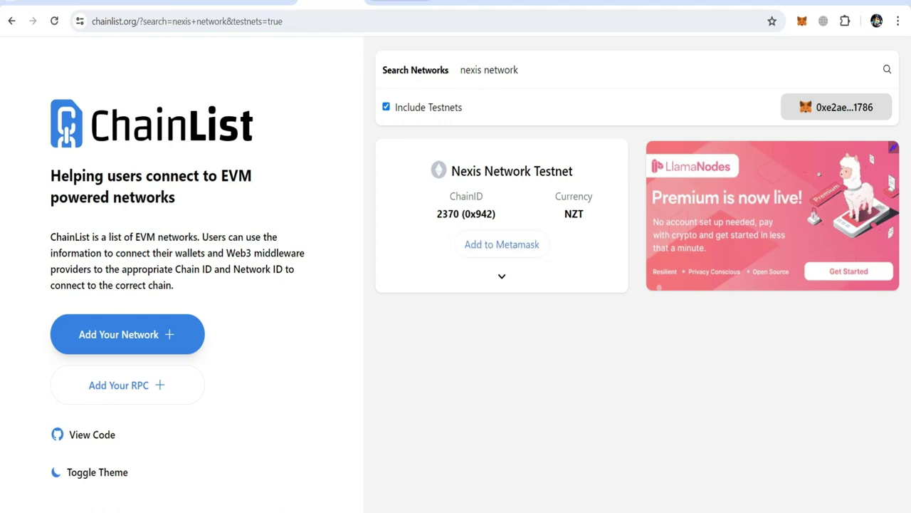
Switch MetaMask to Account 3 and copy its address for the wallet field on the Nexis Faucet page
left_click(401, 2)
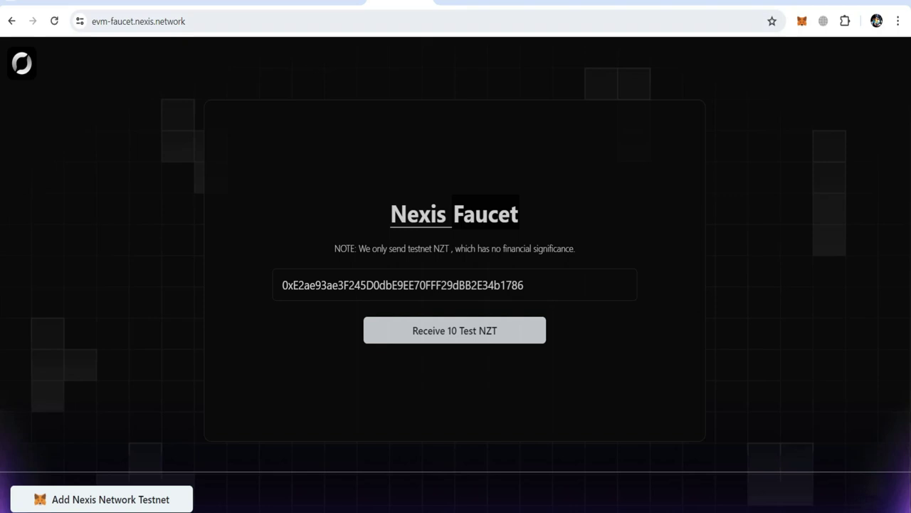
left_click(299, 22)
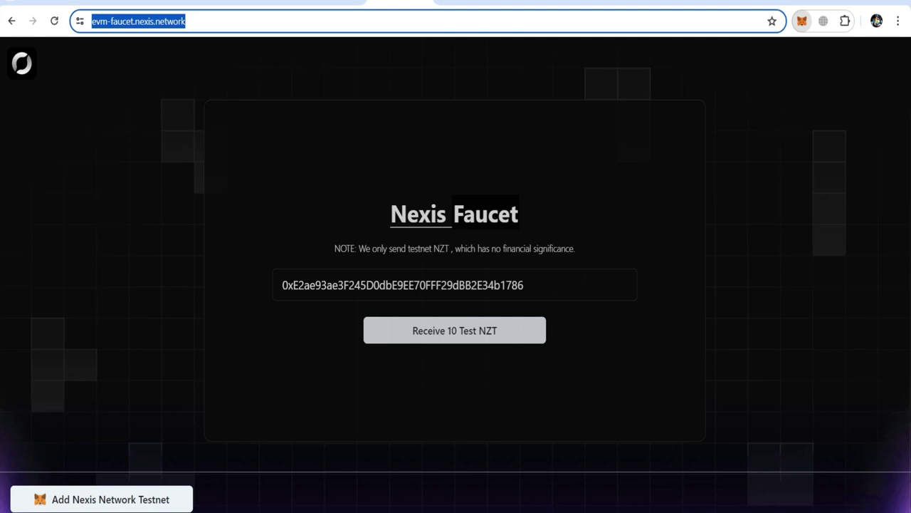
left_click(801, 21)
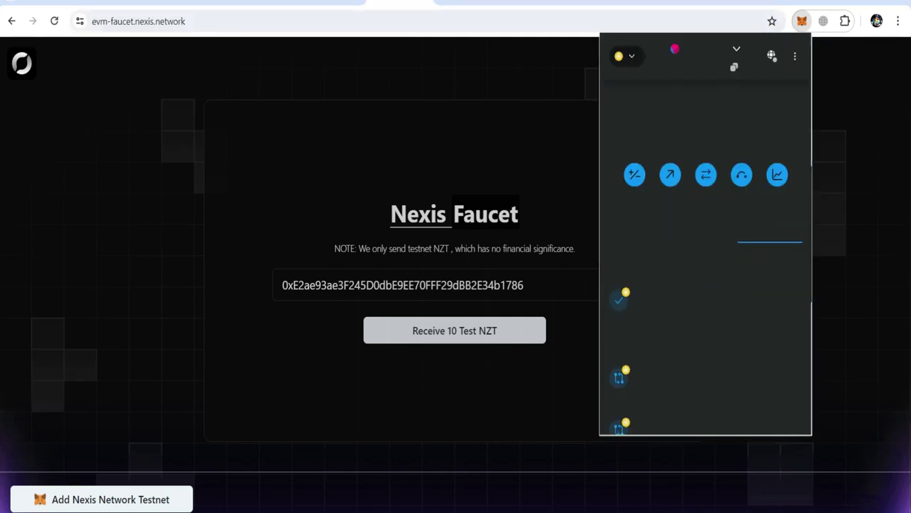
left_click(705, 49)
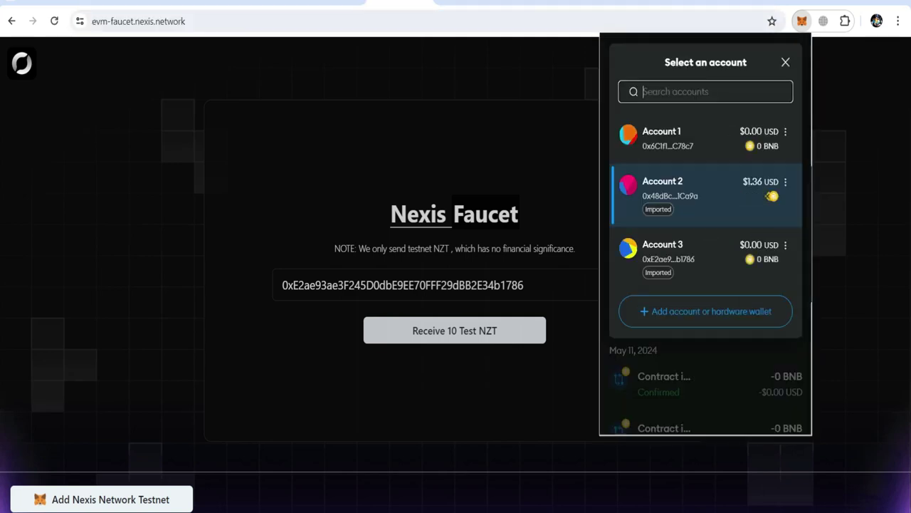
left_click(669, 245)
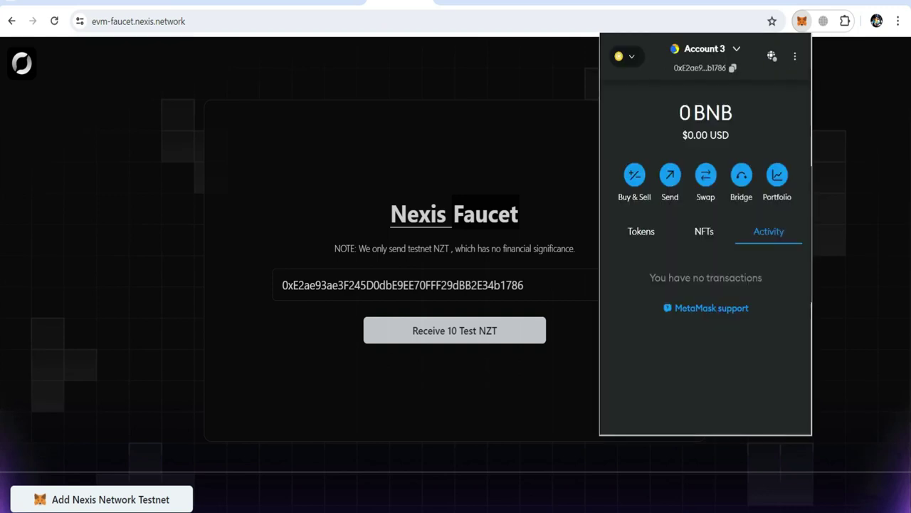
left_click(733, 68)
left_click(455, 285)
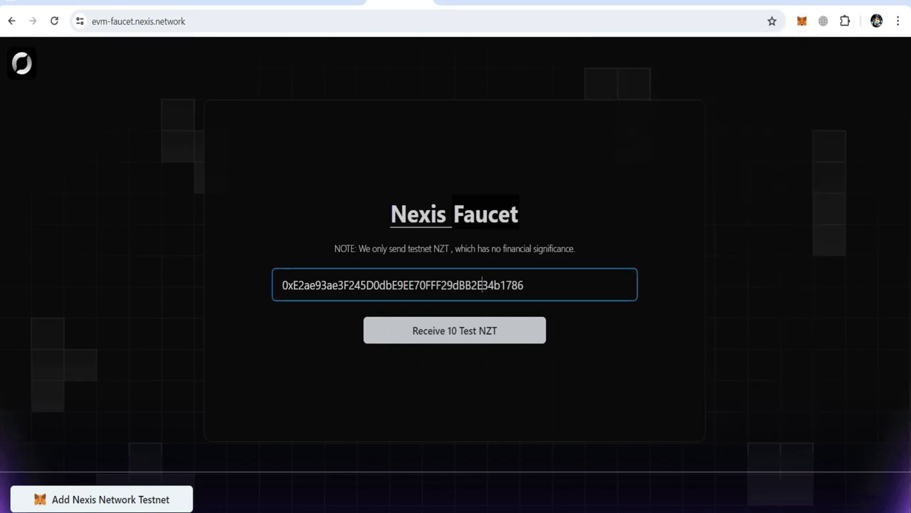
Request 10 test NZT from the Nexis Faucet repeatedly for the entered wallet address
left_click(455, 330)
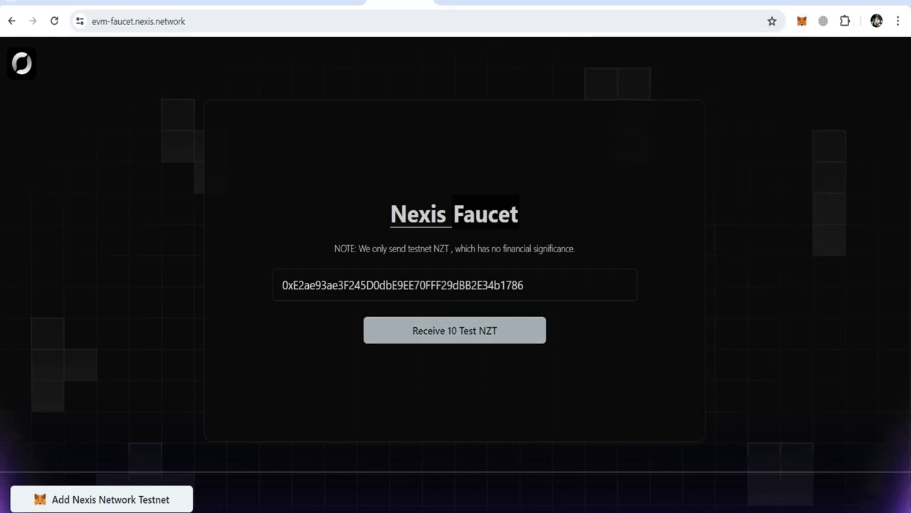
key("Return")
key("Return")
key("Return")
key("Return")
key("Return")
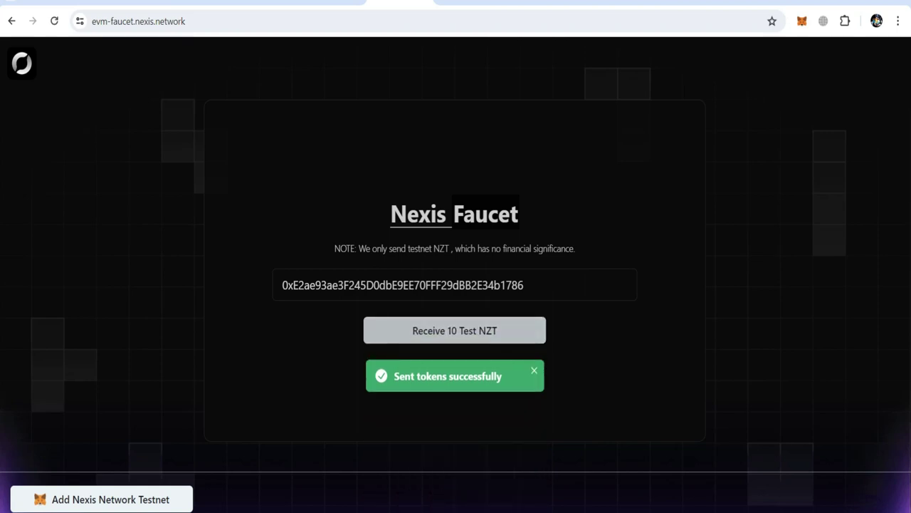
key("Return")
key("Return")
key("Return")
key("Return")
key("Return")
key("Return")
key("Return")
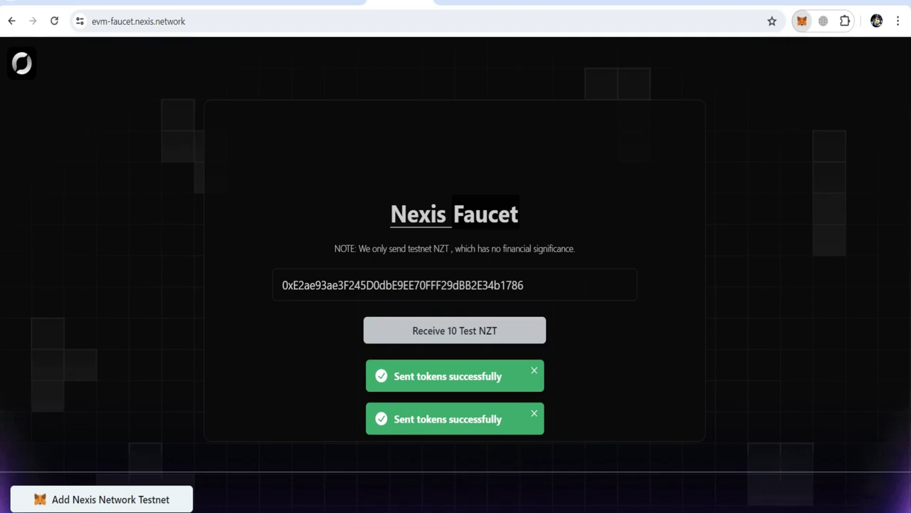
Switch MetaMask from BNB Chain to the Nexis network and check the account's NZT balance
left_click(801, 21)
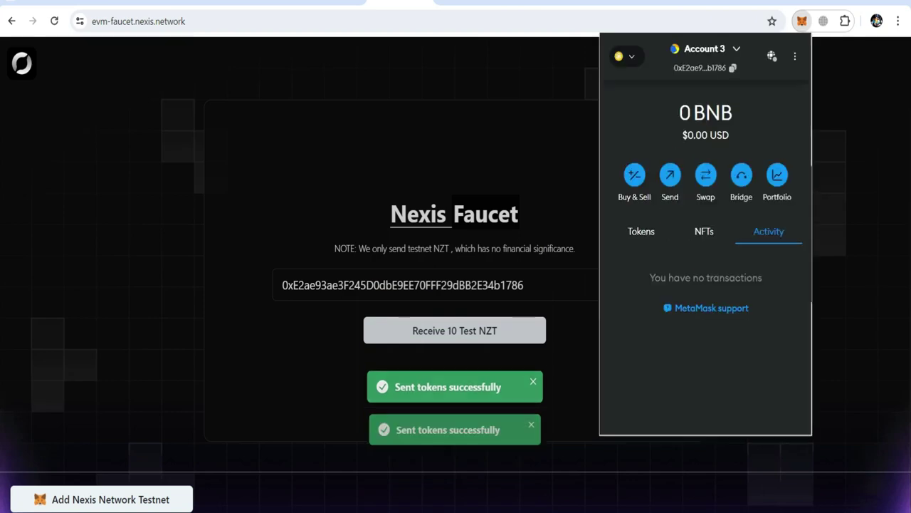
left_click(641, 232)
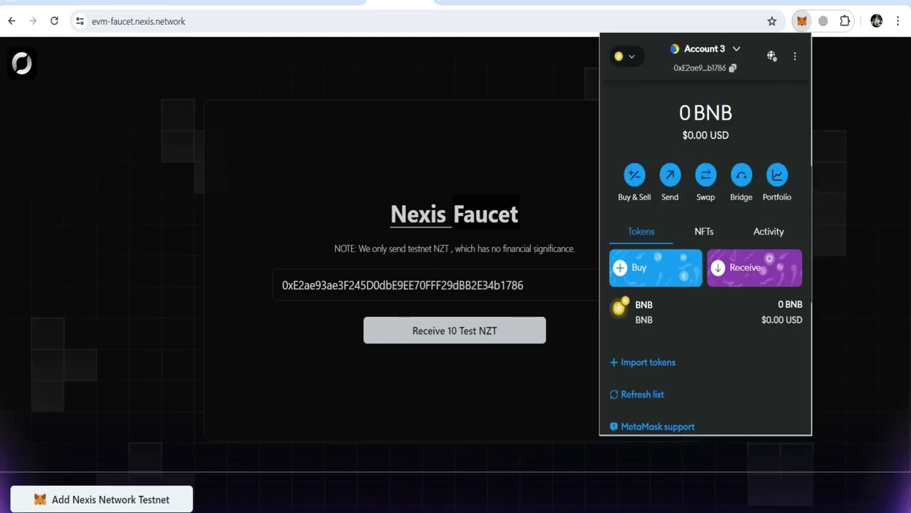
scroll(705, 285, "down", 1)
left_click(625, 56)
scroll(705, 213, "down", 5)
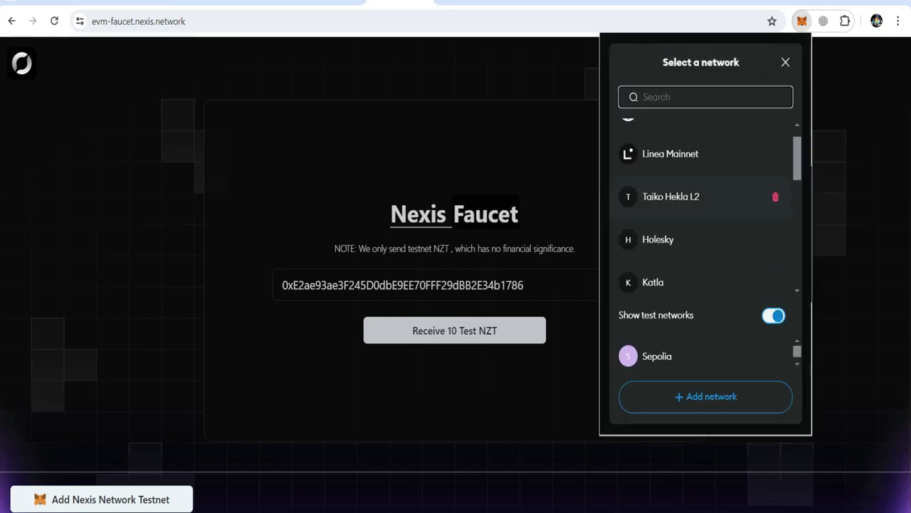
left_click(686, 275)
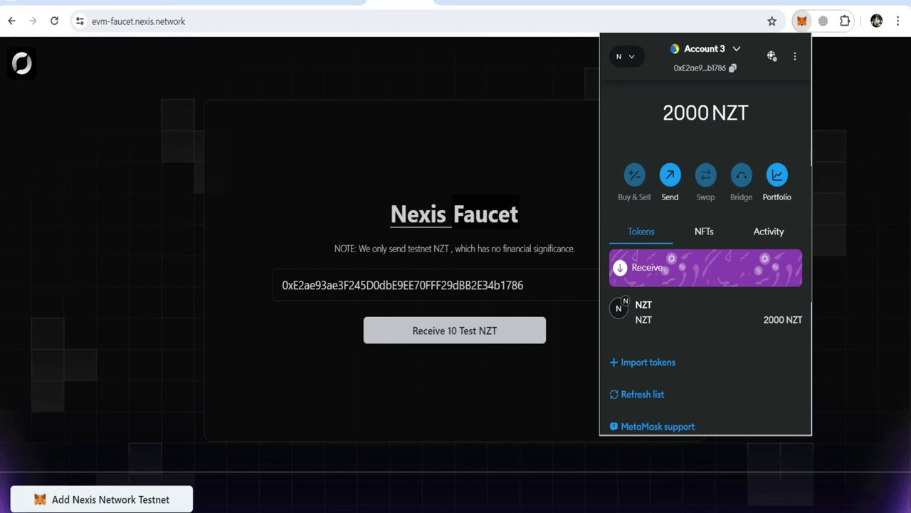
key("Escape")
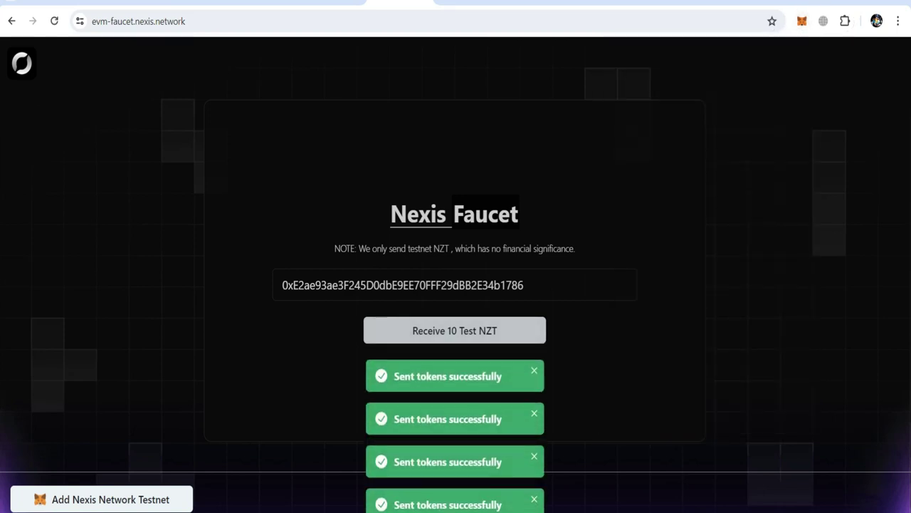
Go to the swap page on nexswap.app and select Nexis as the network
left_click(469, 1)
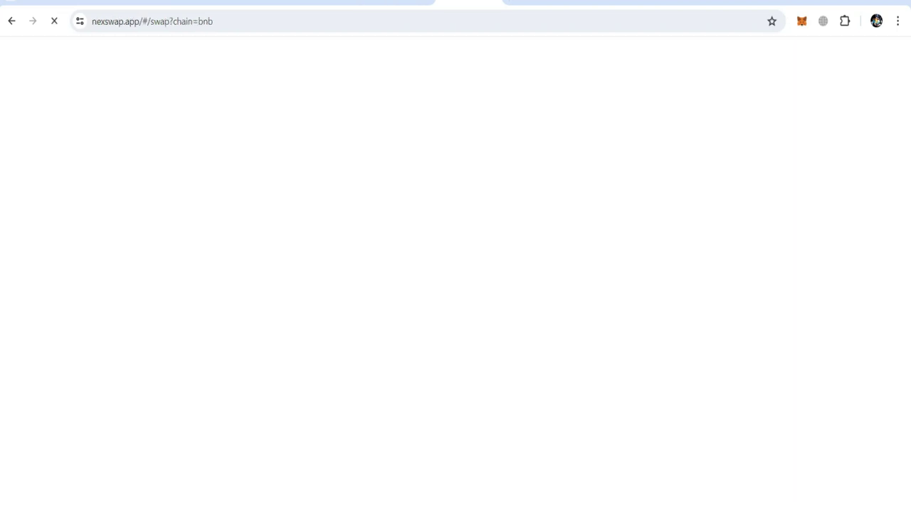
key("ctrl+l")
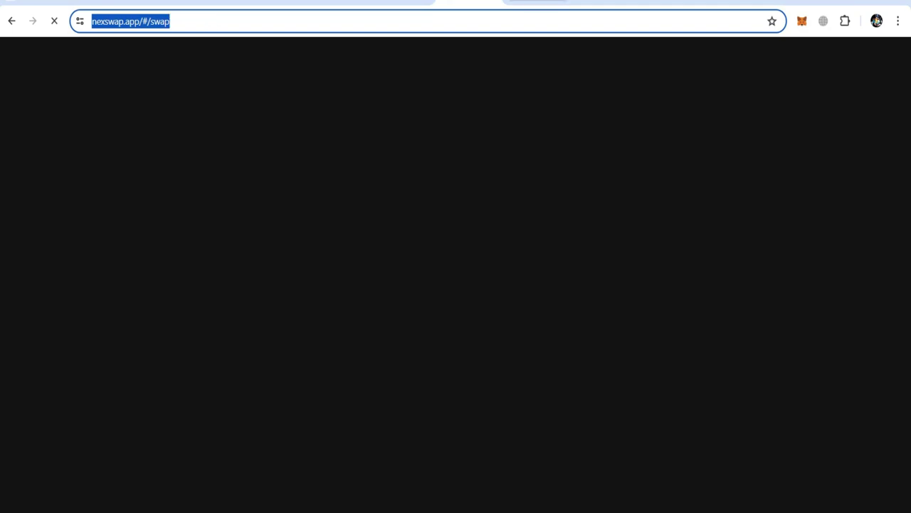
key("ctrl+shift+Tab")
key("ctrl+Tab")
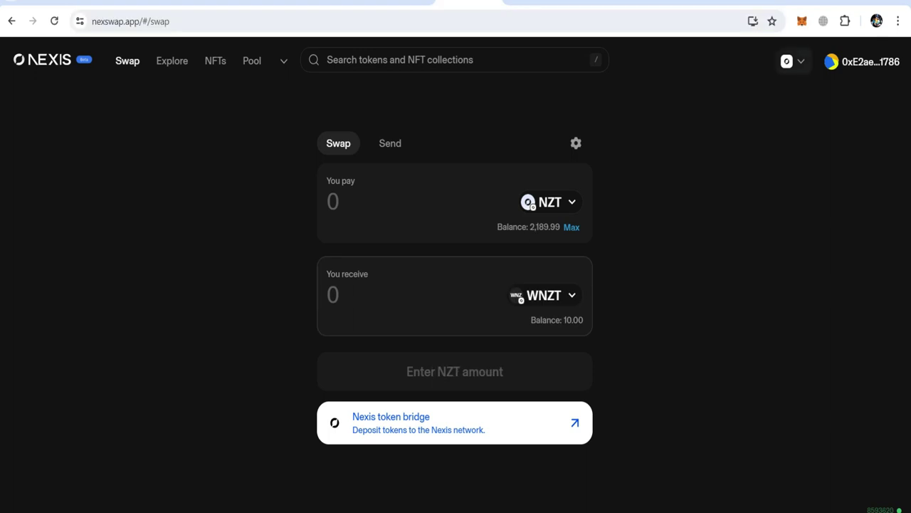
left_click(792, 61)
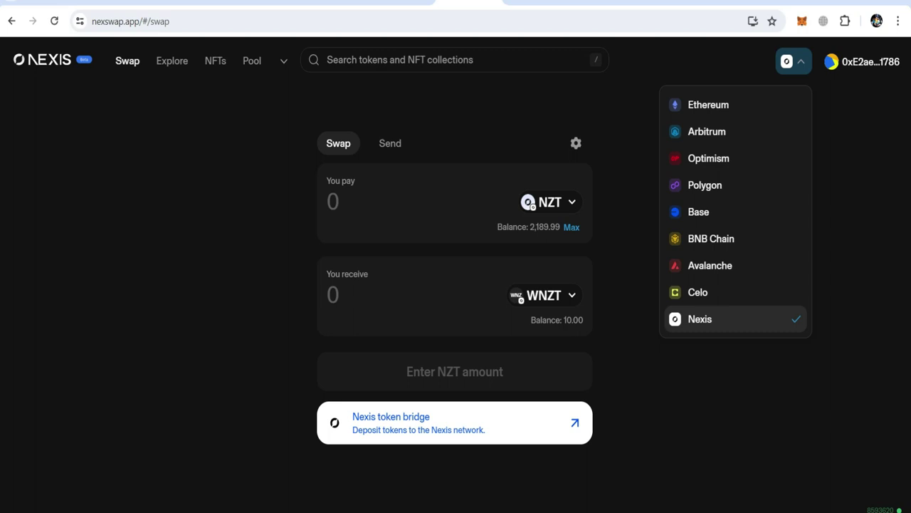
left_click(700, 319)
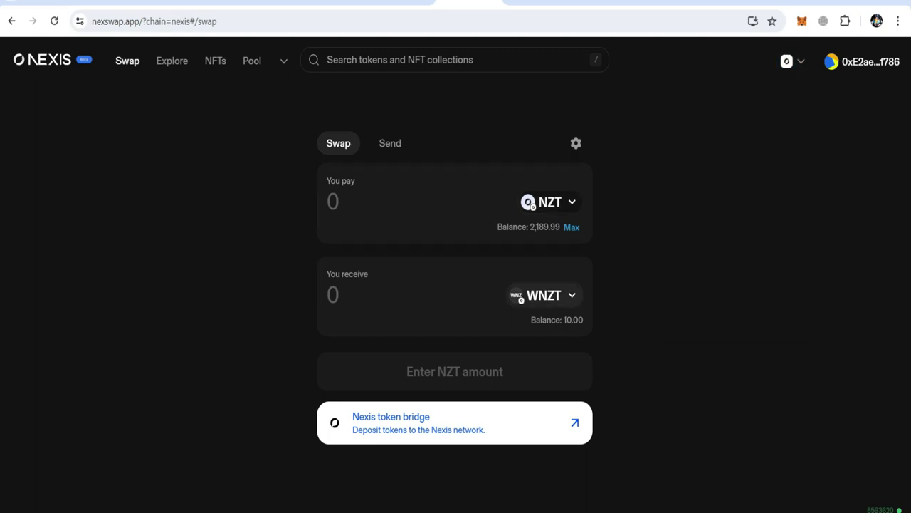
Wrap 10 NZT into WNZT on the swap page
left_click(544, 295)
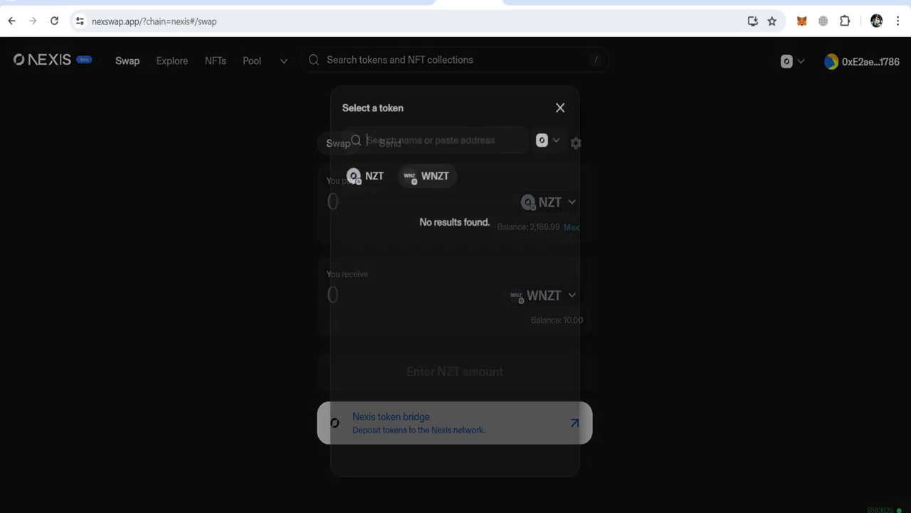
key("Escape")
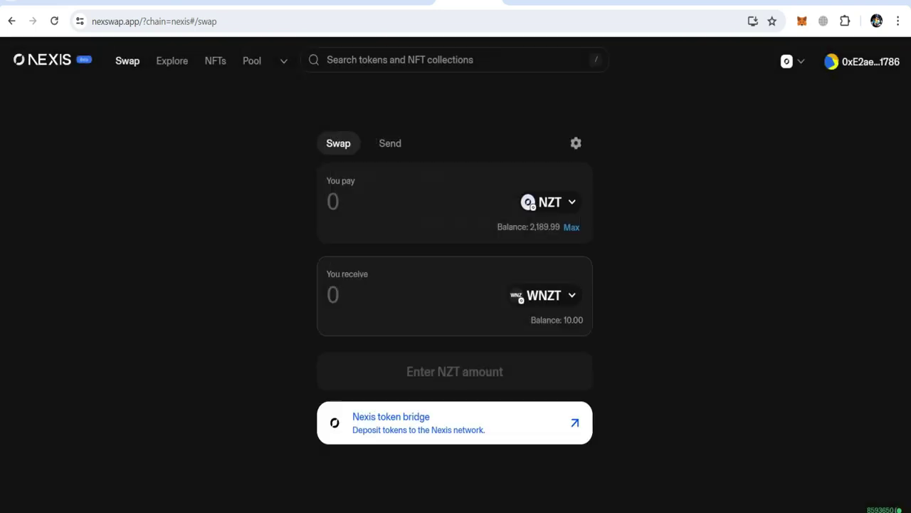
left_click(349, 203)
type("10")
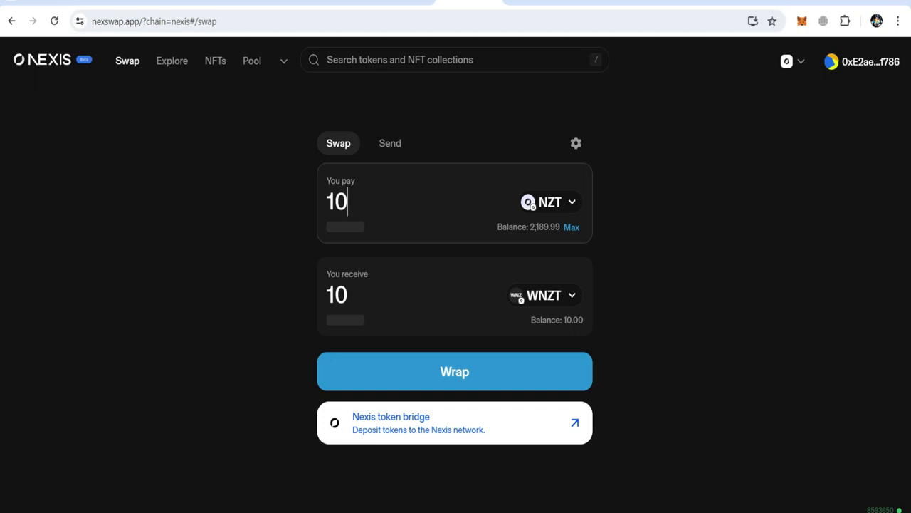
left_click(455, 372)
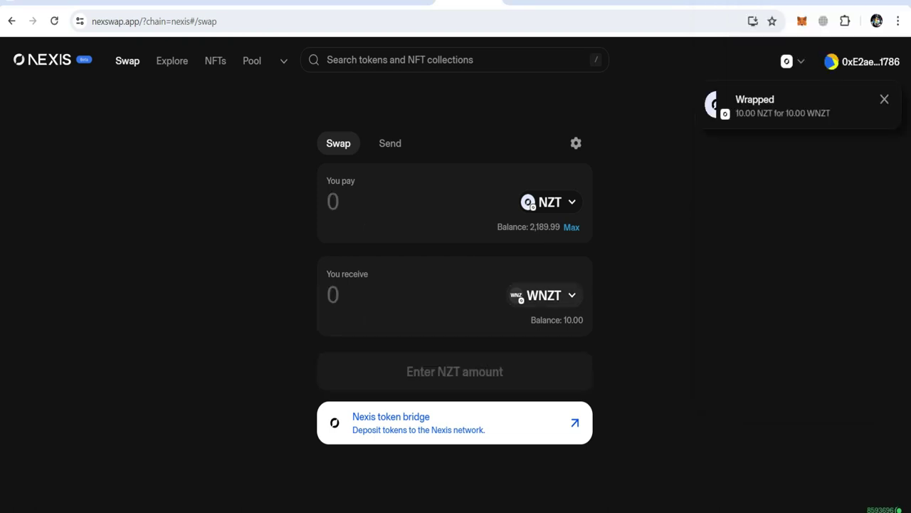
Reverse the swap pair to WNZT for NZT, unwrap 2 WNZT and approve the transaction in MetaMask
left_click(544, 295)
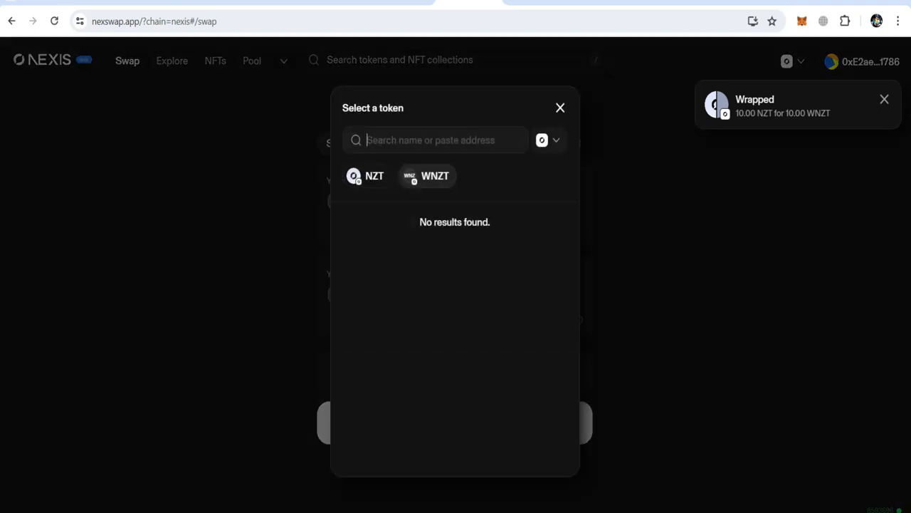
left_click(368, 176)
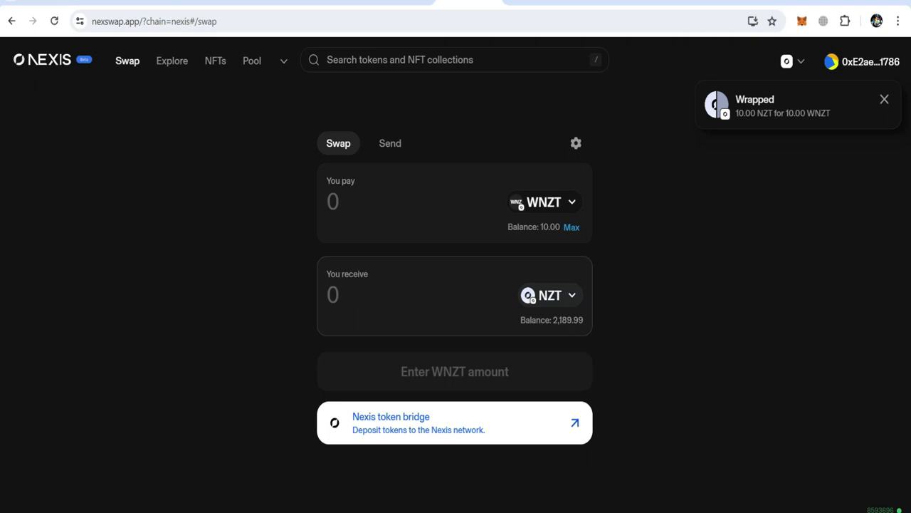
left_click(370, 202)
type("2")
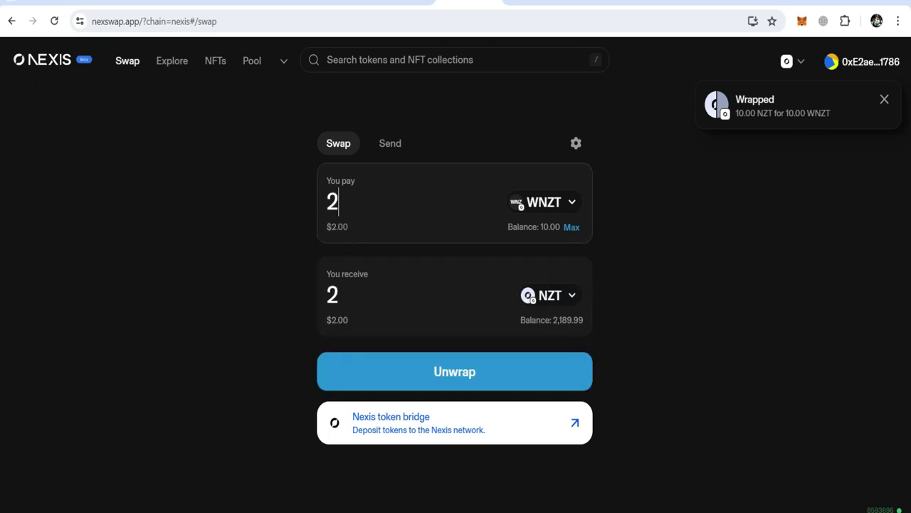
left_click(454, 371)
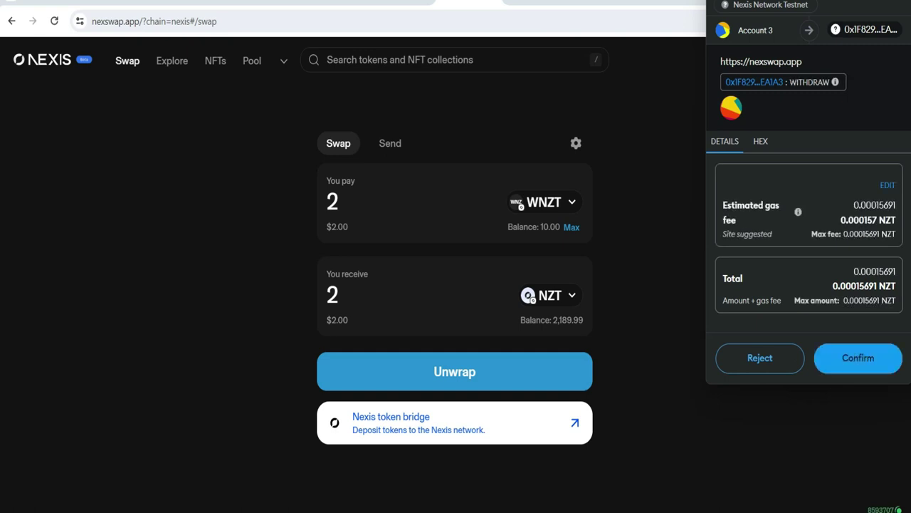
left_click(858, 358)
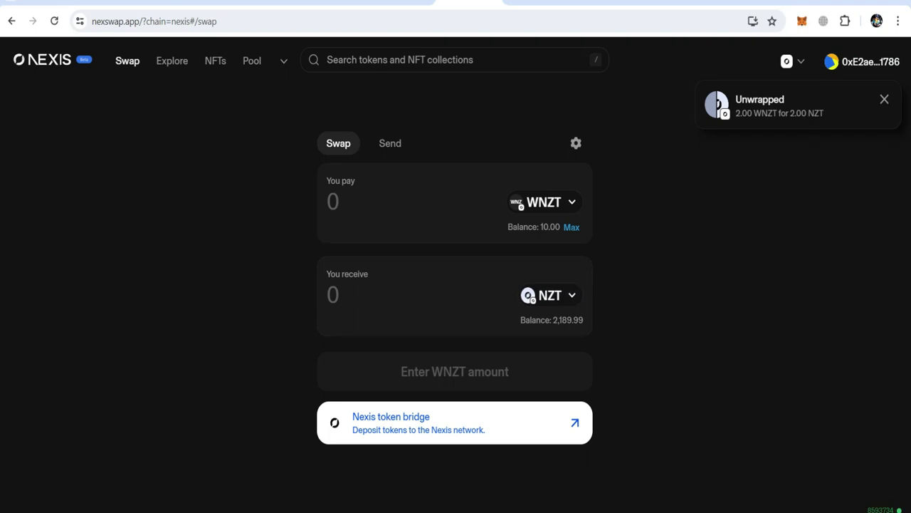
Go to Nexswap's send page, copy Account 2's address from MetaMask and make Account 3 active again
left_click(391, 143)
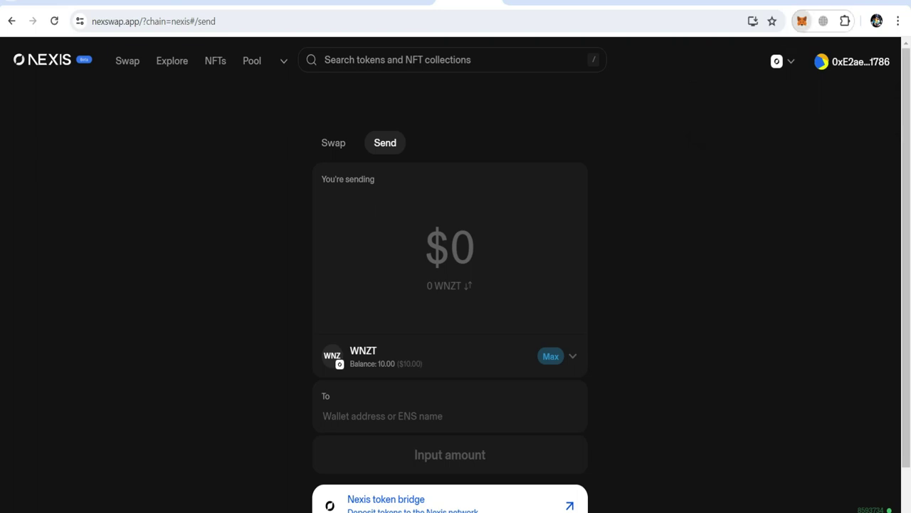
left_click(802, 21)
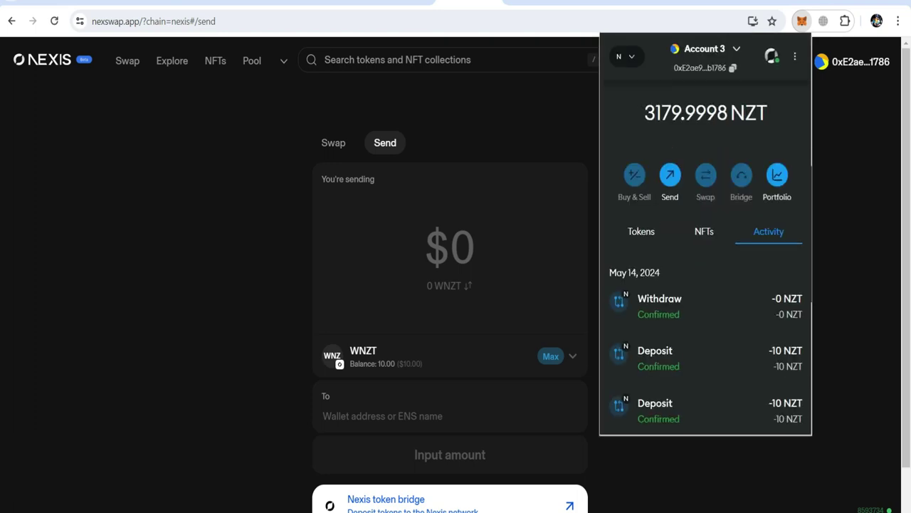
left_click(706, 49)
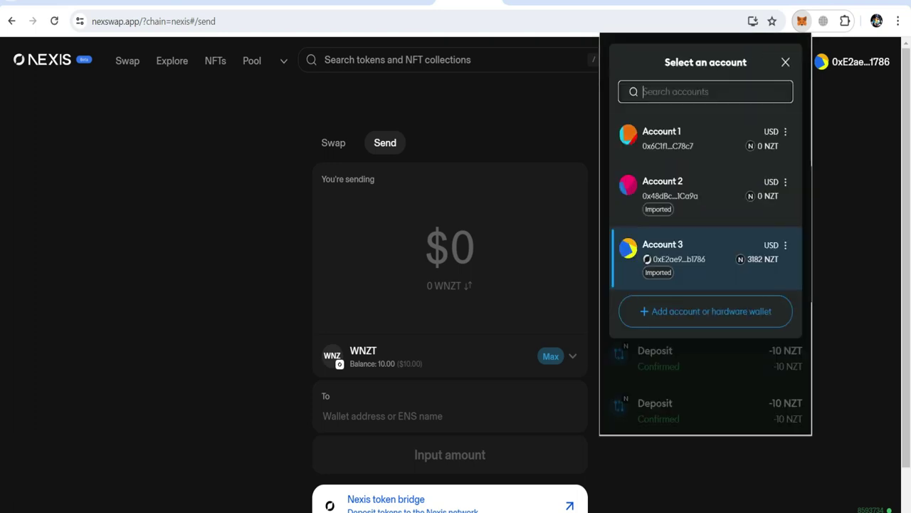
left_click(683, 188)
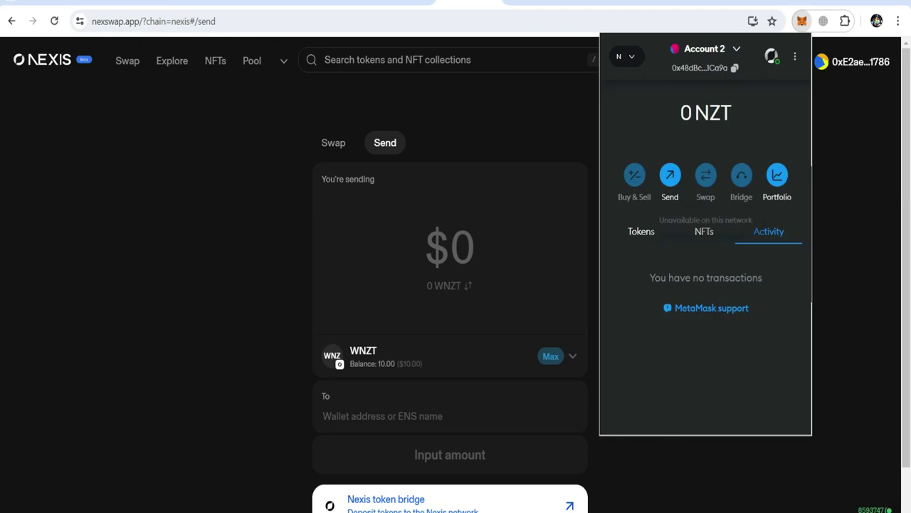
left_click(734, 68)
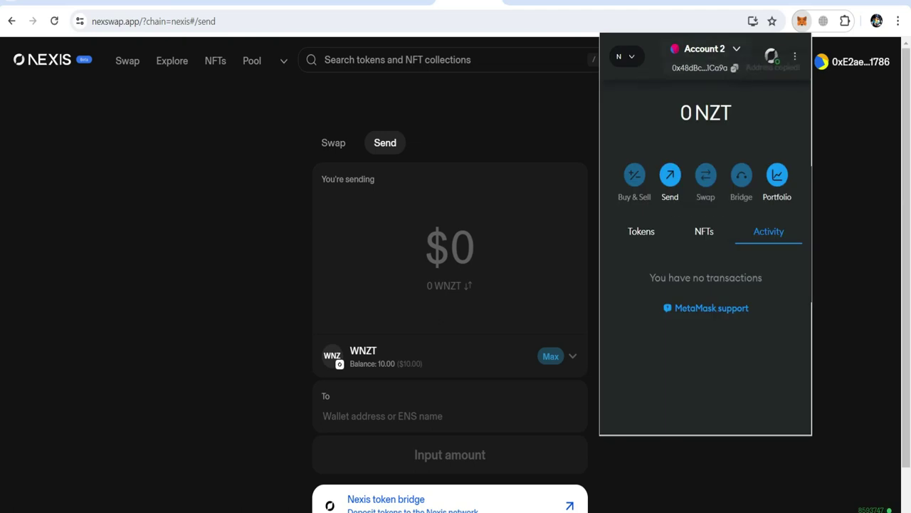
left_click(707, 49)
left_click(669, 253)
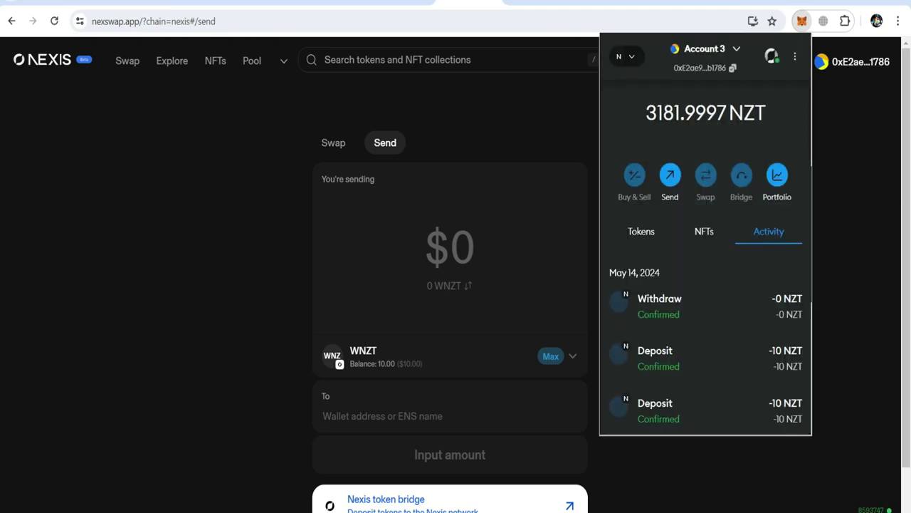
Send 2 WNZT to the copied Account 2 address, accepting the new recipient and approving the transfer in MetaMask
left_click(382, 416)
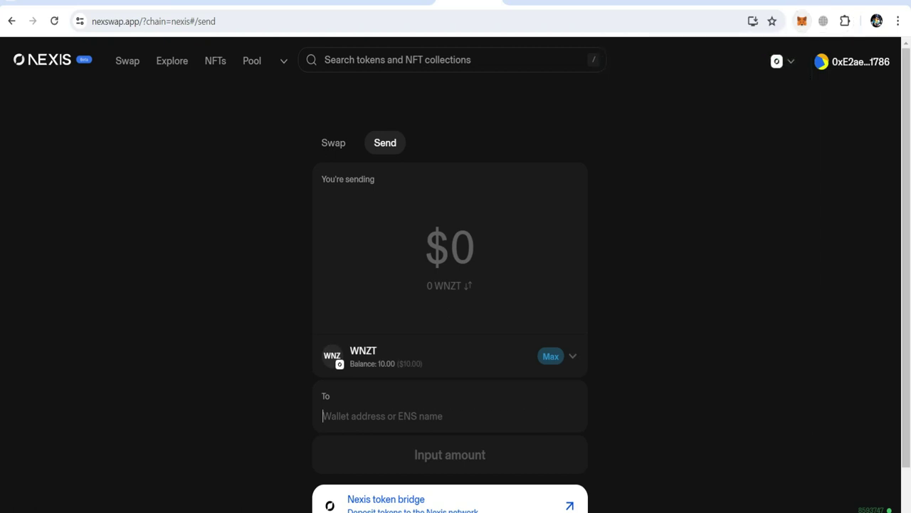
key("ctrl+v")
left_click(450, 460)
left_click(450, 247)
type("2")
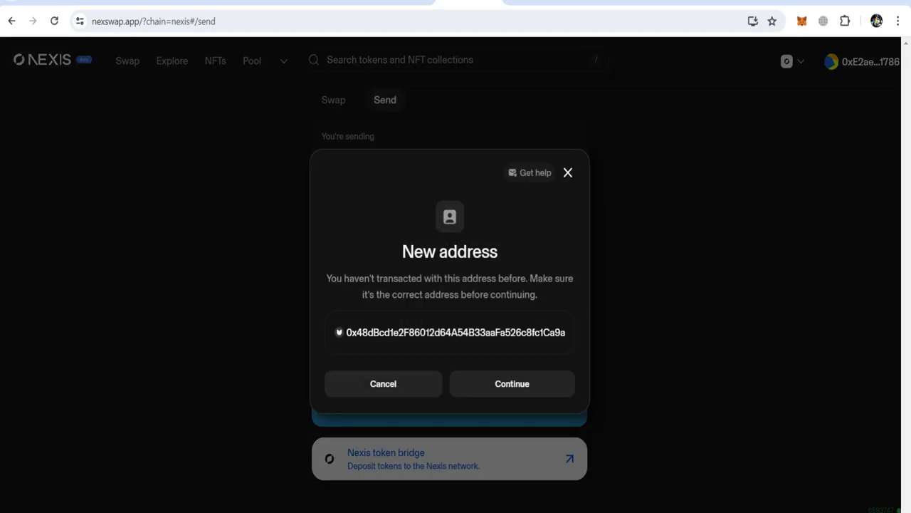
left_click(512, 383)
left_click(450, 392)
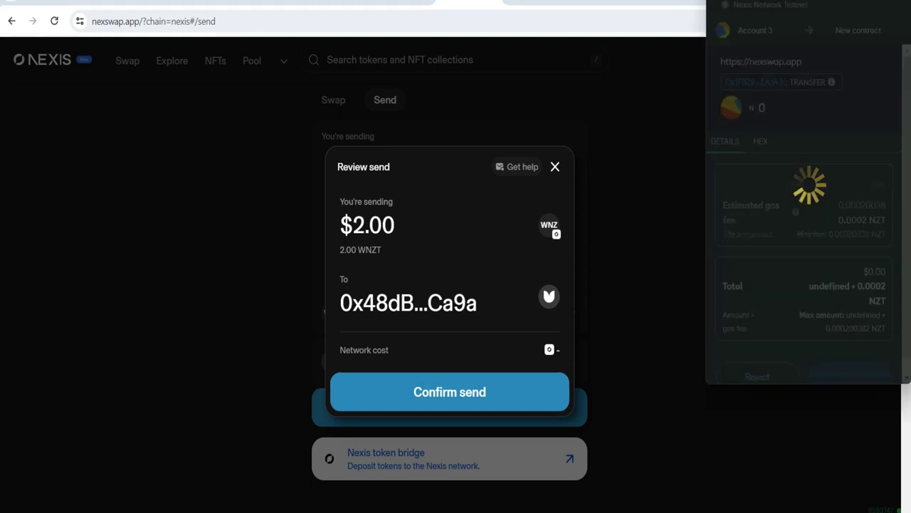
scroll(804, 218, "down", 1)
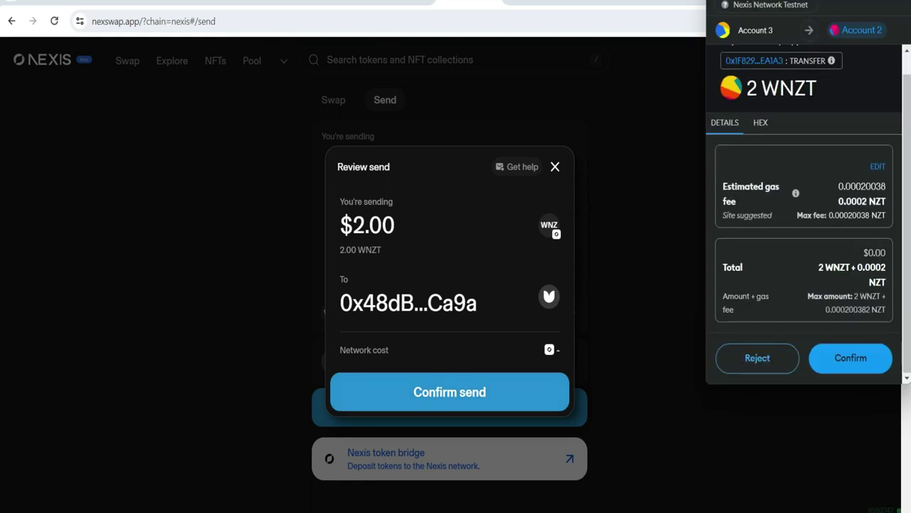
left_click(851, 358)
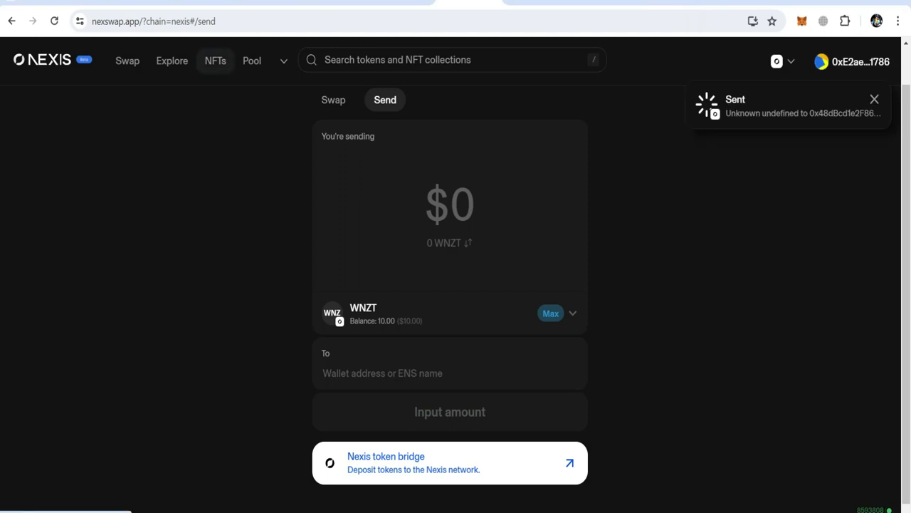
left_click(215, 61)
left_click(252, 60)
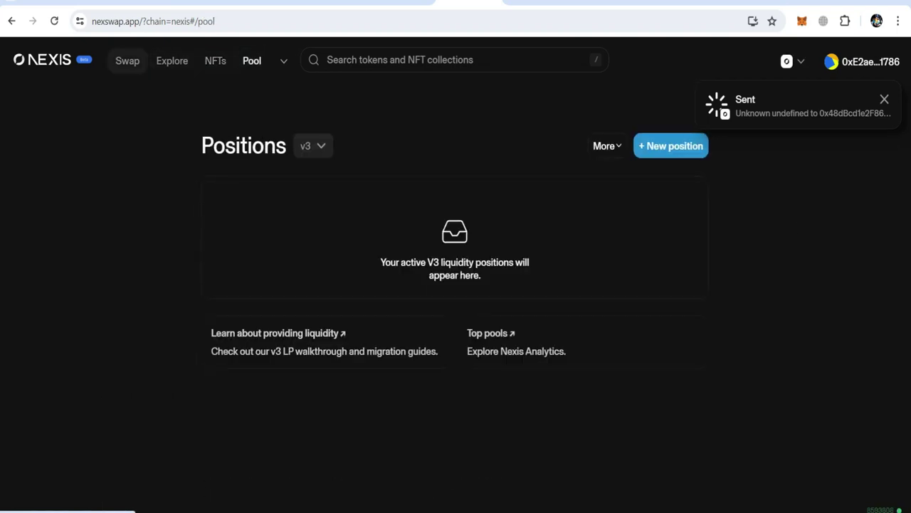
left_click(127, 60)
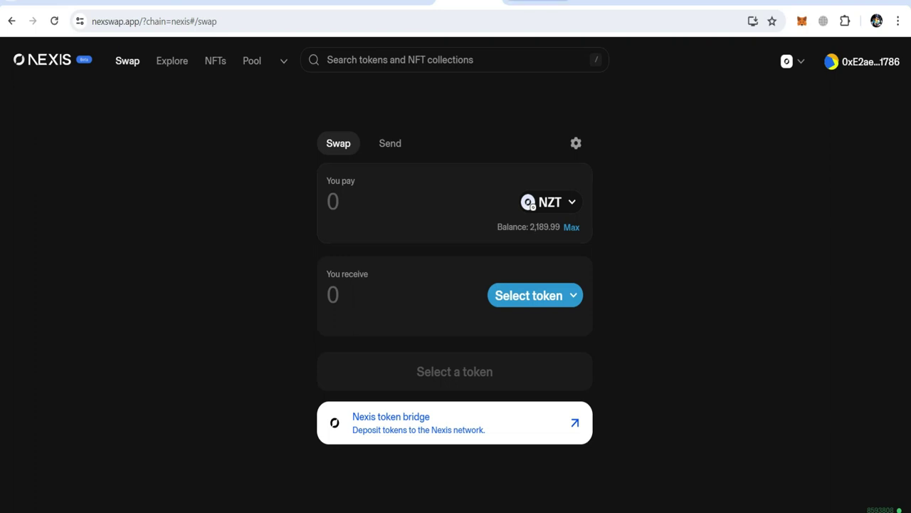
Switch to the Nexis Wallet site, open the wallet's account and check its balance and recent activity
left_click(539, 2)
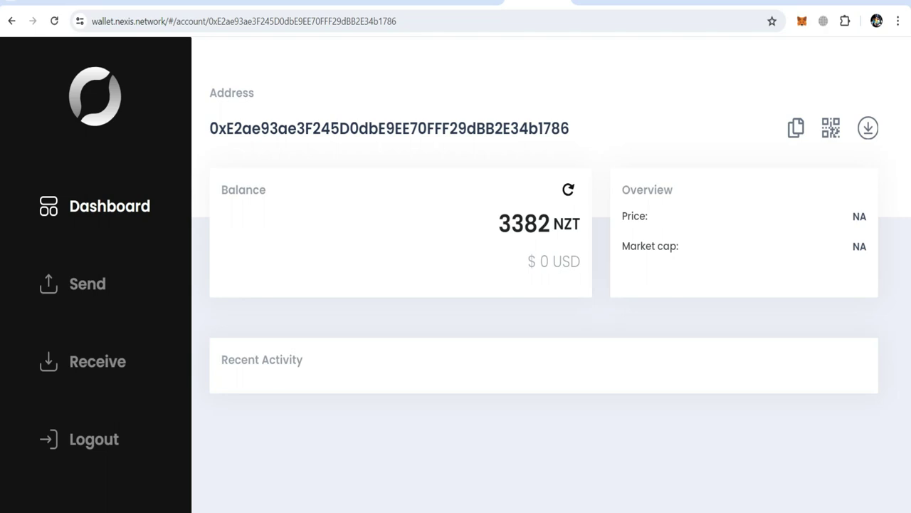
left_click(262, 2)
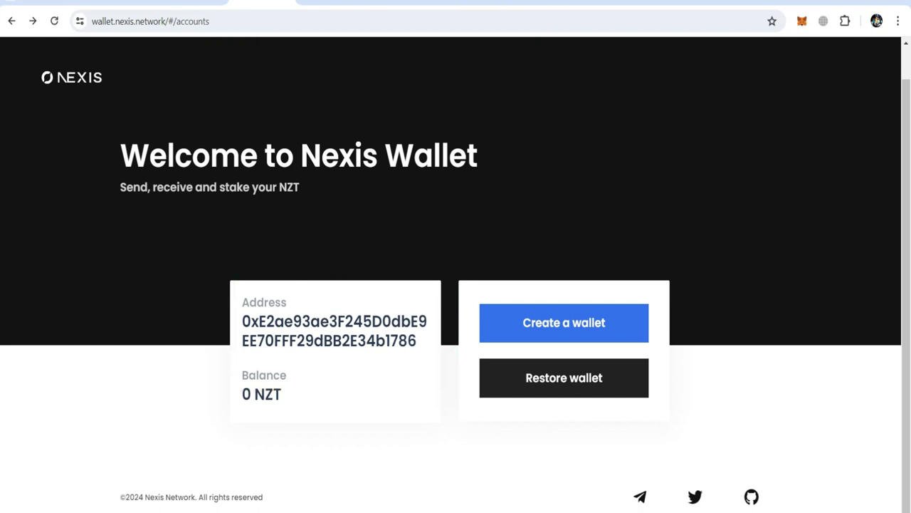
left_click(336, 340)
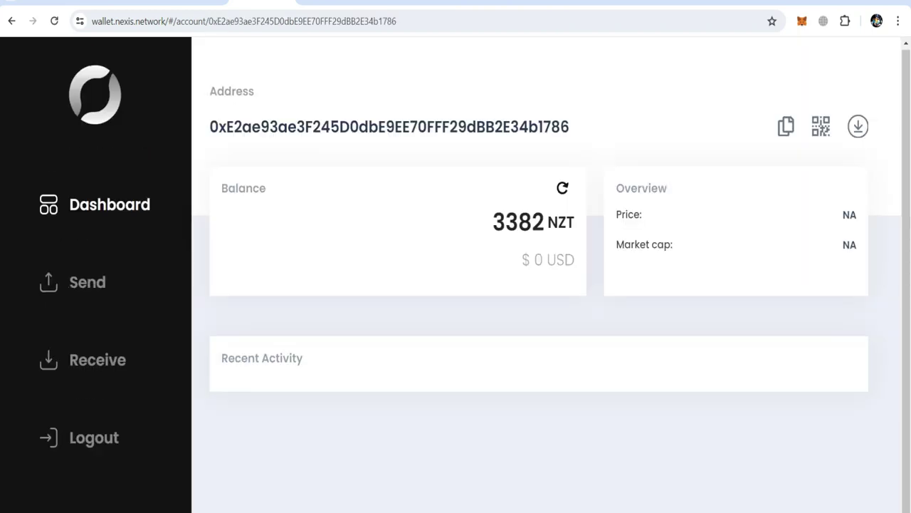
scroll(547, 275, "down", 1)
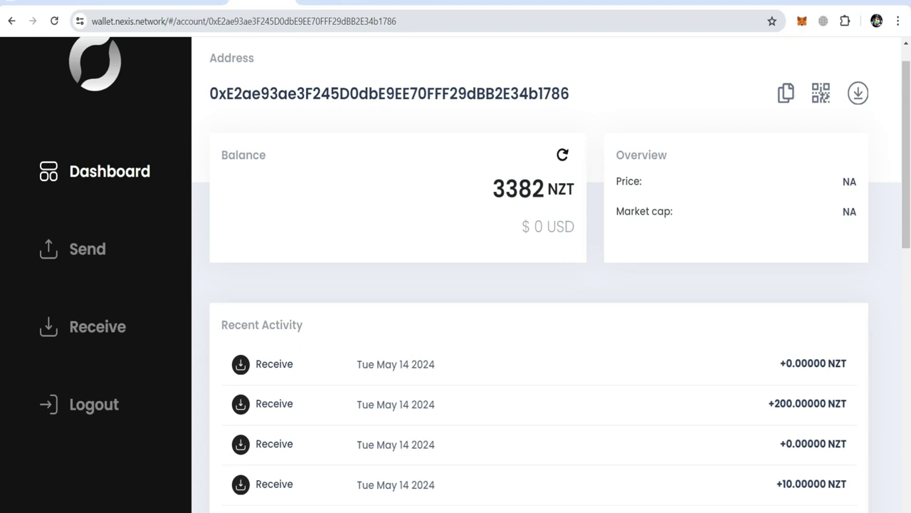
Fill in the Nexis Wallet's Send NZT form with an amount of 5 and the copied Account 2 address
left_click(537, 2)
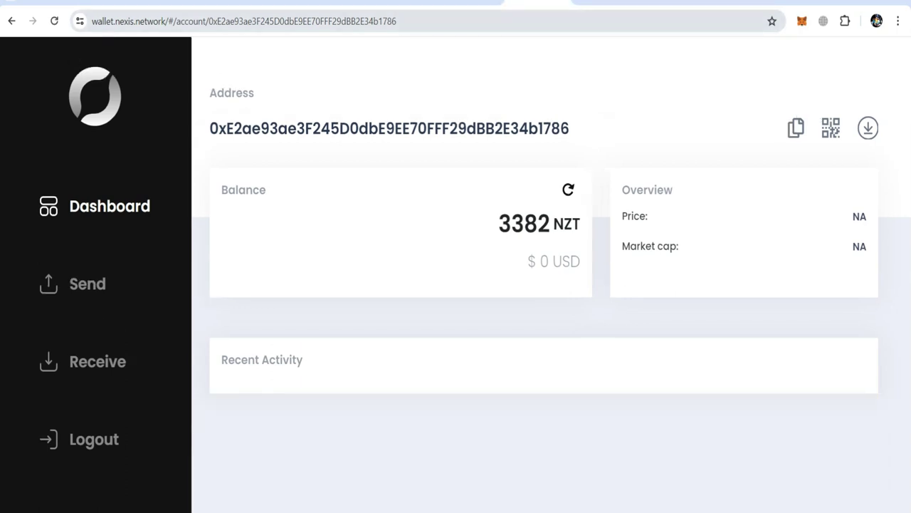
left_click(87, 283)
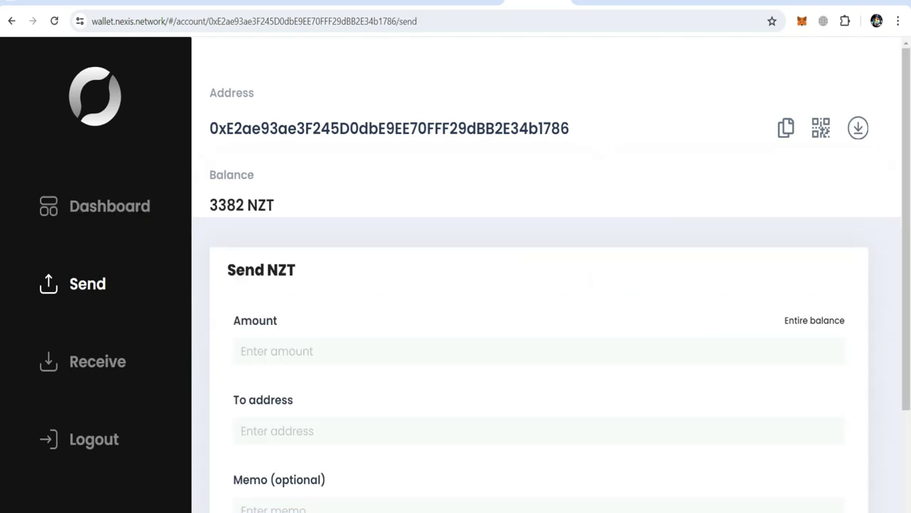
scroll(539, 321, "down", 1)
left_click(285, 266)
type("5")
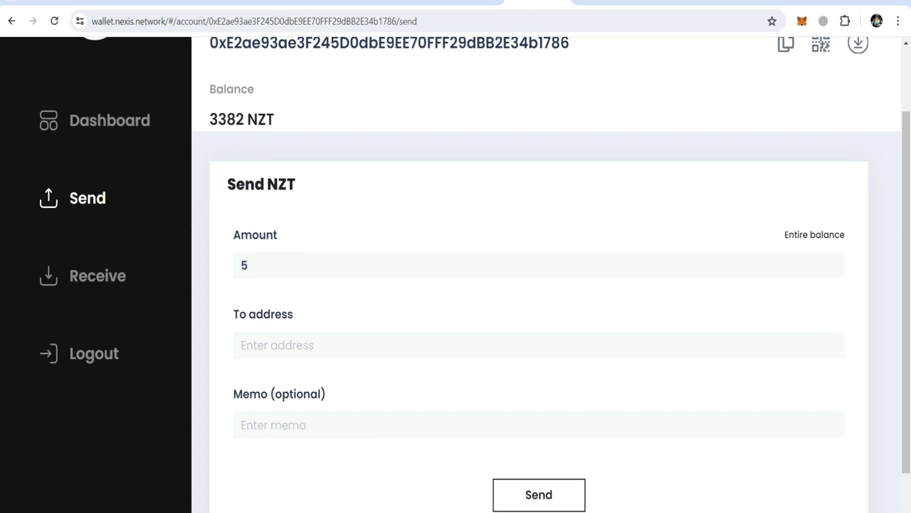
left_click(284, 345)
key("ctrl+v")
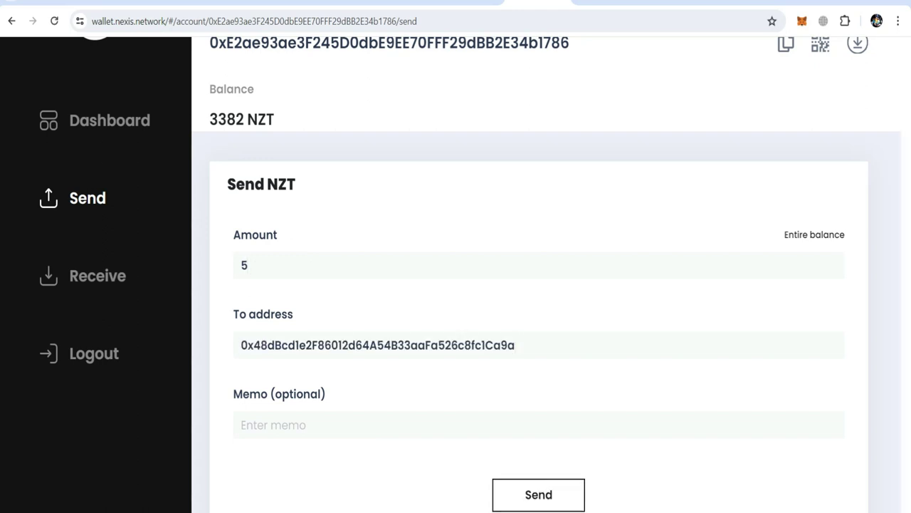
Submit the NZT transfer, authorize it with the wallet password and check the wallet balance
left_click(539, 494)
left_click(454, 251)
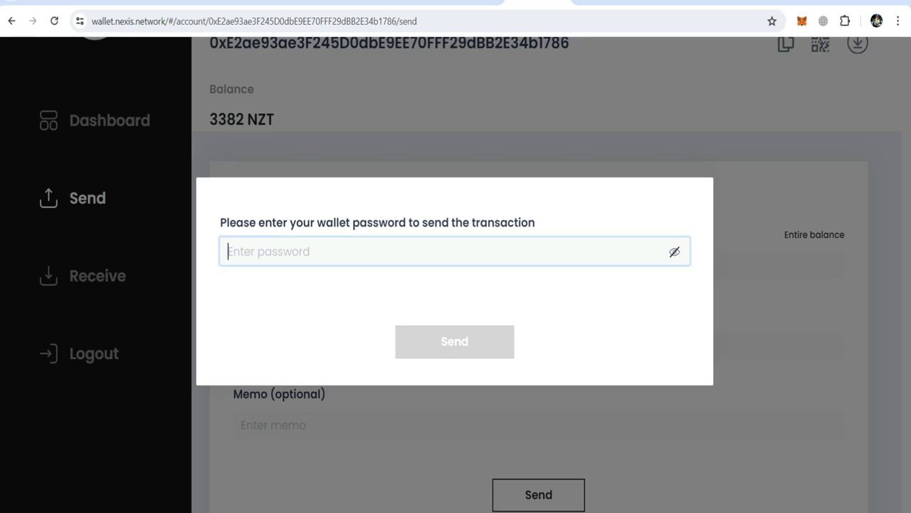
type("••••••••••")
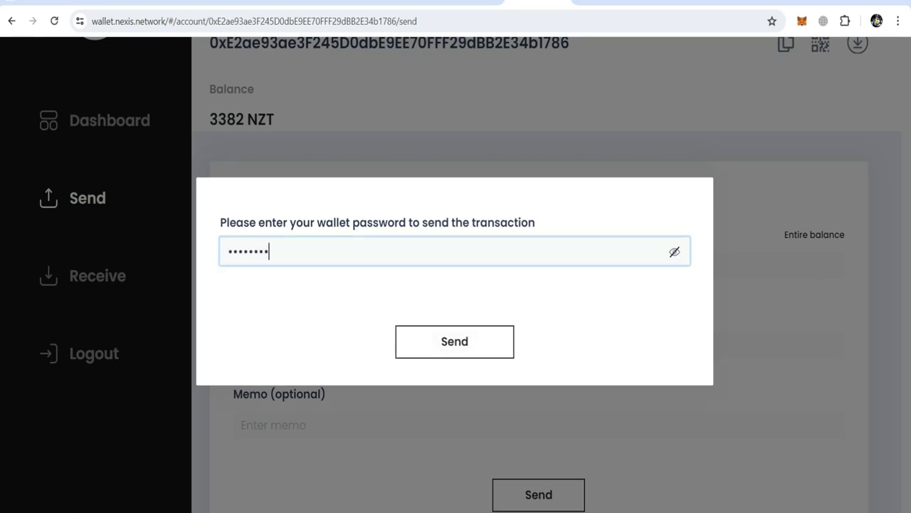
key("Return")
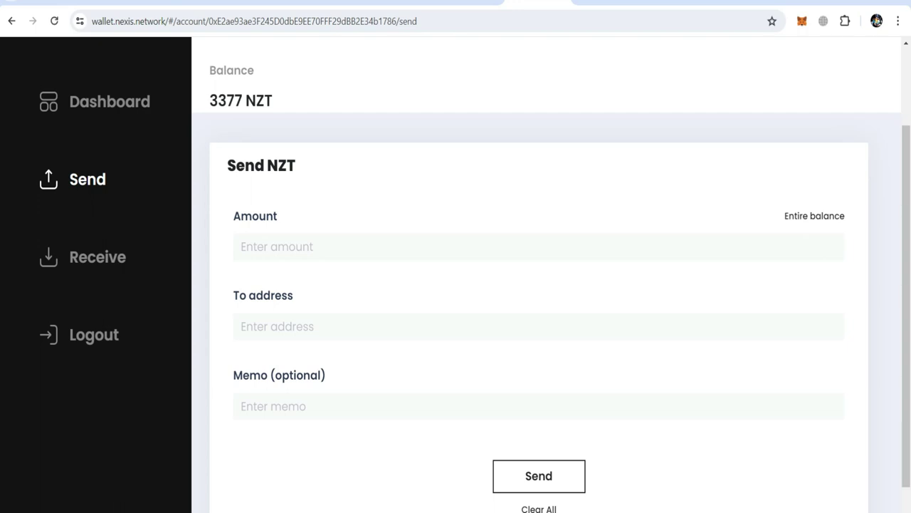
scroll(539, 285, "up", 1)
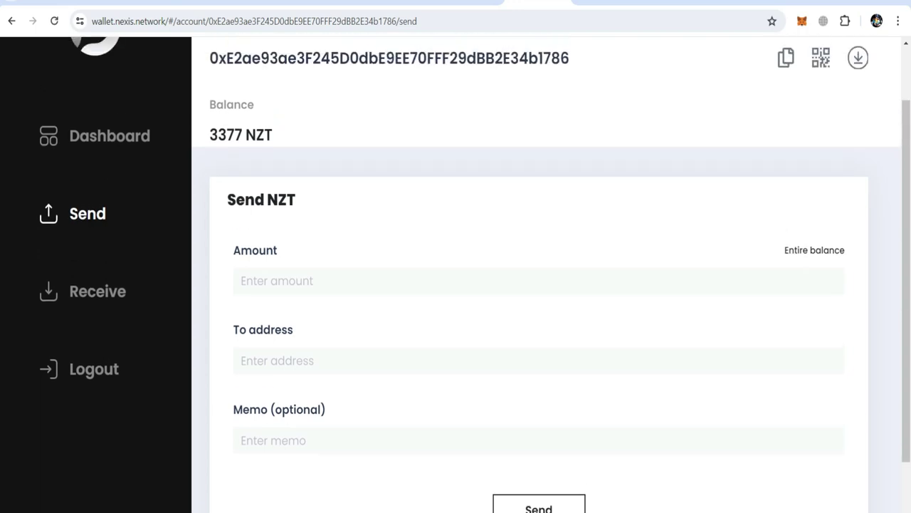
scroll(475, 274, "up", 1)
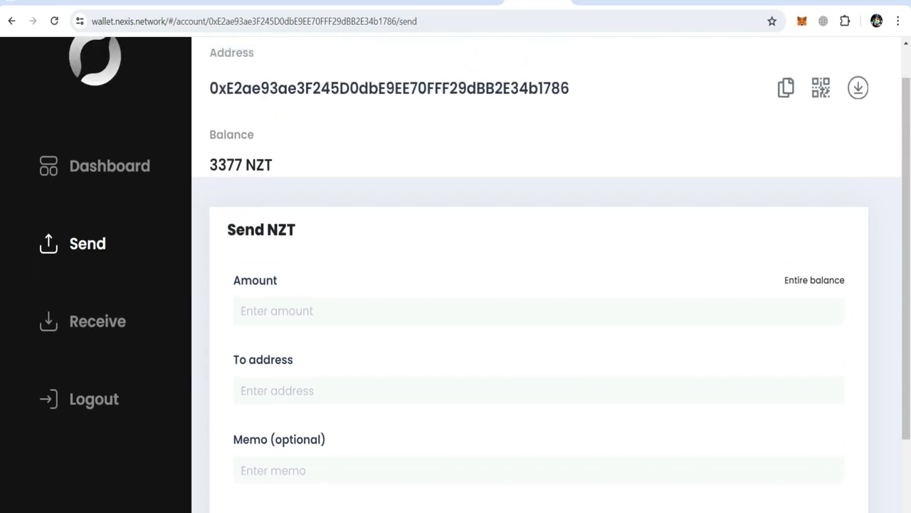
Switch to the Nexis name search page at names.nexis.network and select its web address
left_click(469, 2)
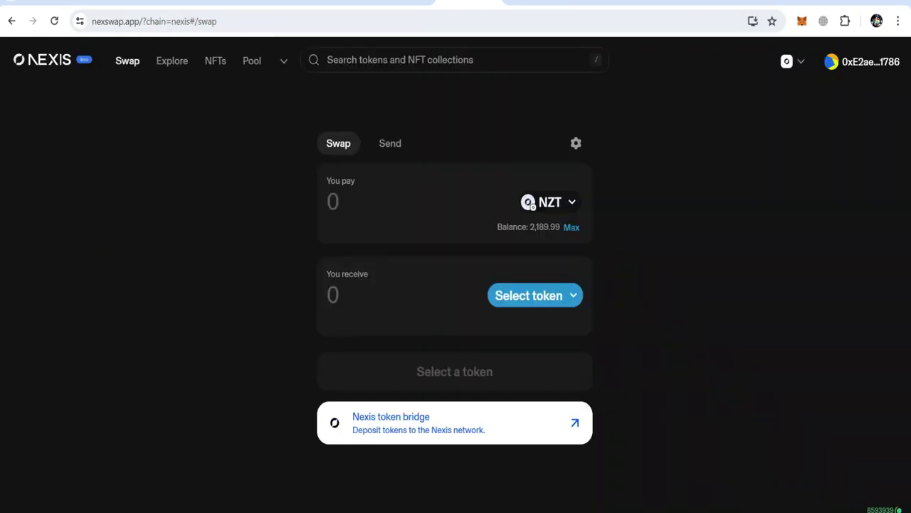
left_click(399, 2)
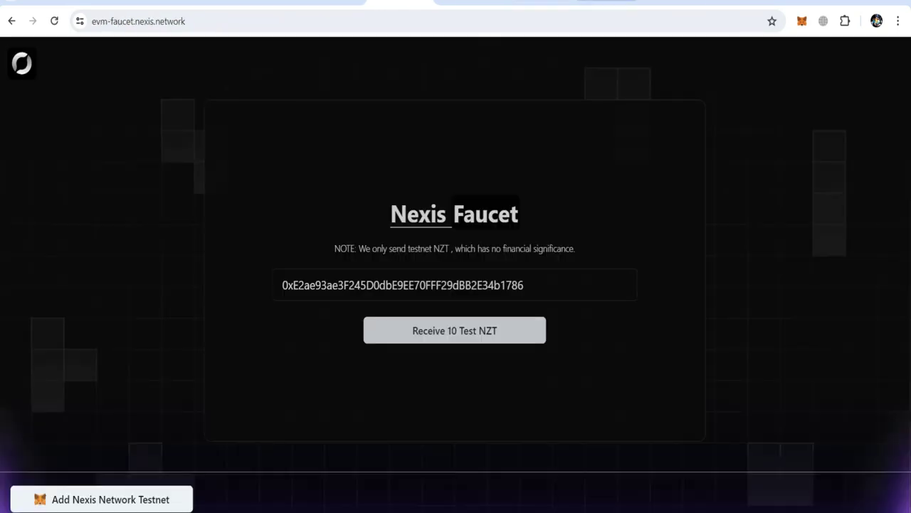
left_click(607, 2)
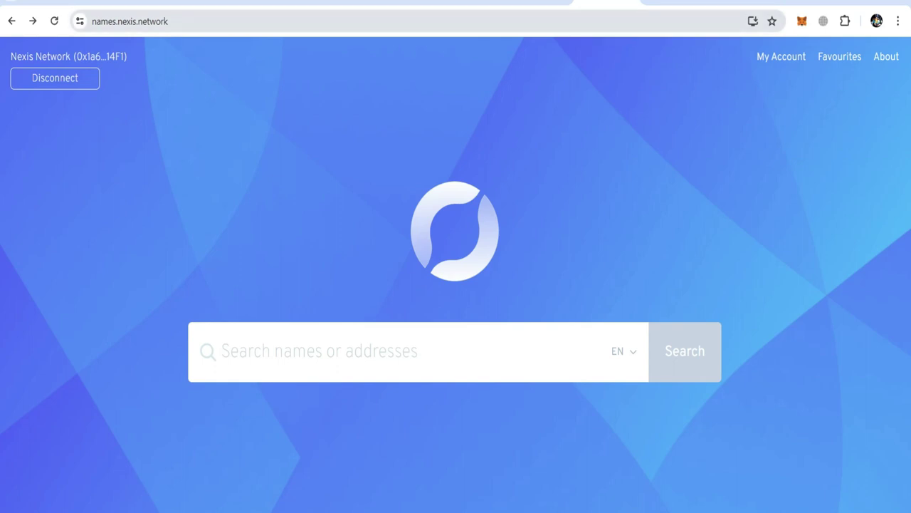
left_click(427, 22)
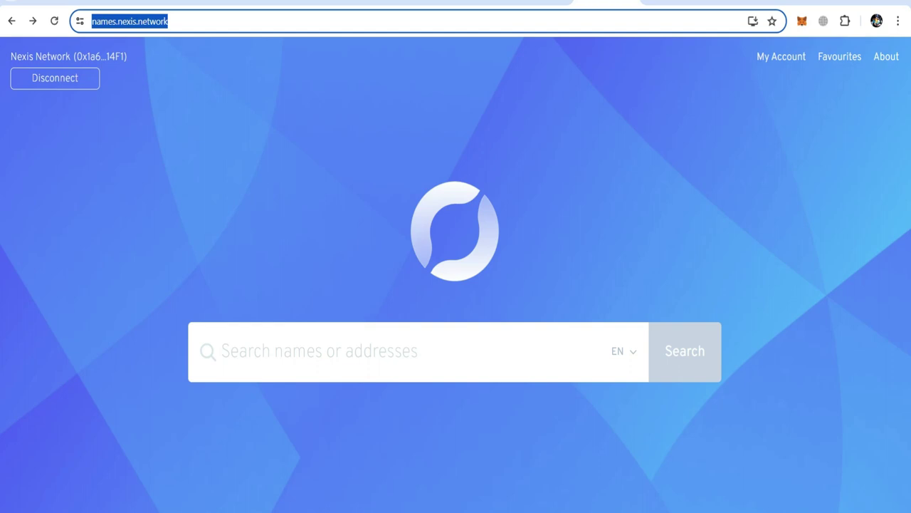
Reload the Nexis name service page and connect the MetaMask wallet to it
key("Return")
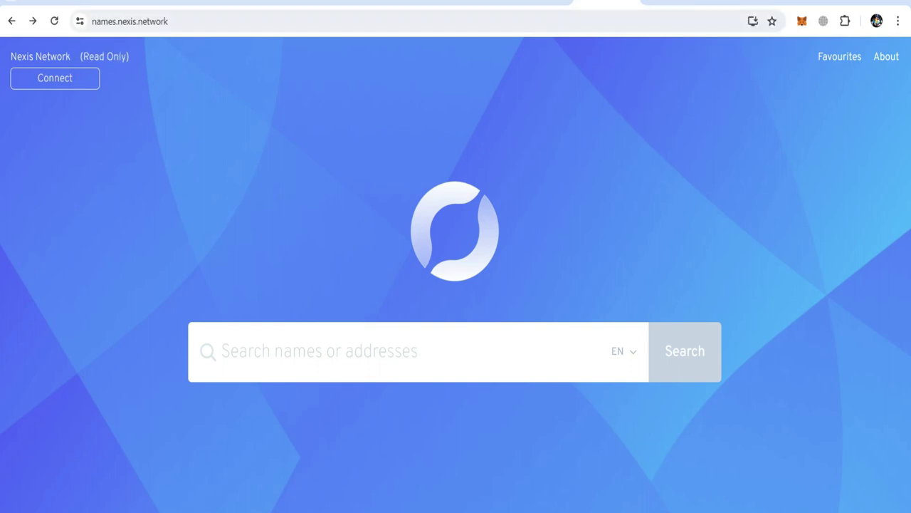
left_click(55, 78)
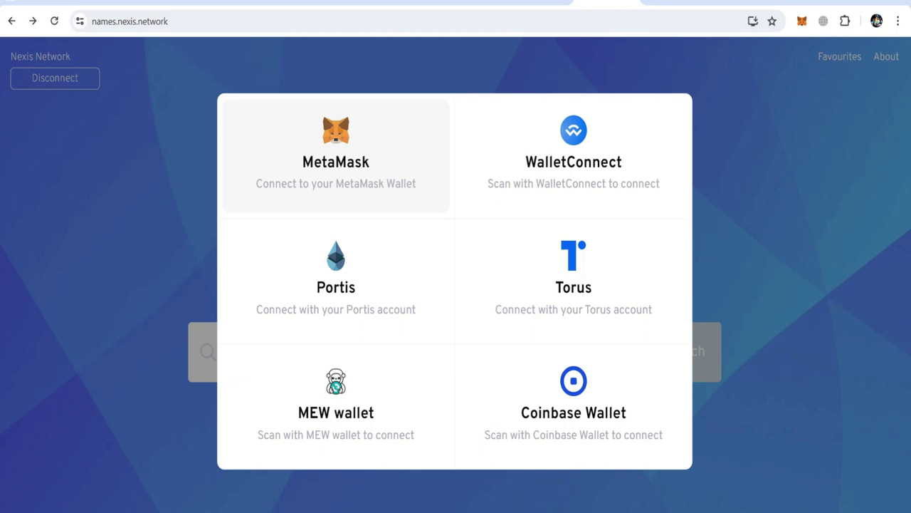
left_click(336, 156)
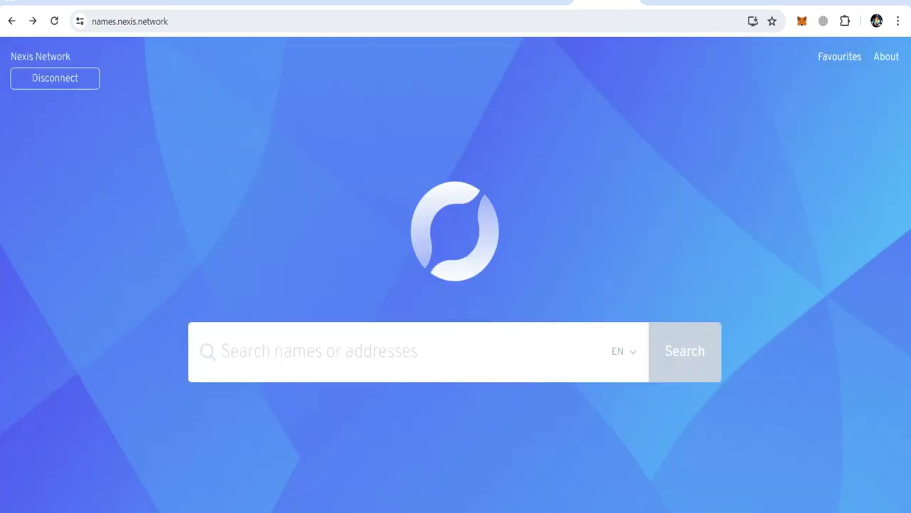
Search for the name star512, open the star512.nzt registration page to check its requirements, and look at the Nexis Faucet page
left_click(222, 351)
type("sta")
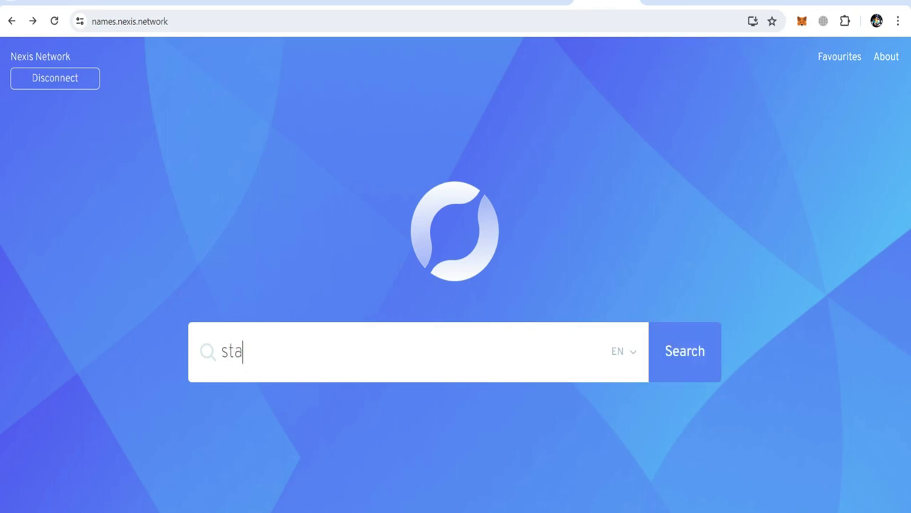
type("r512")
key("Return")
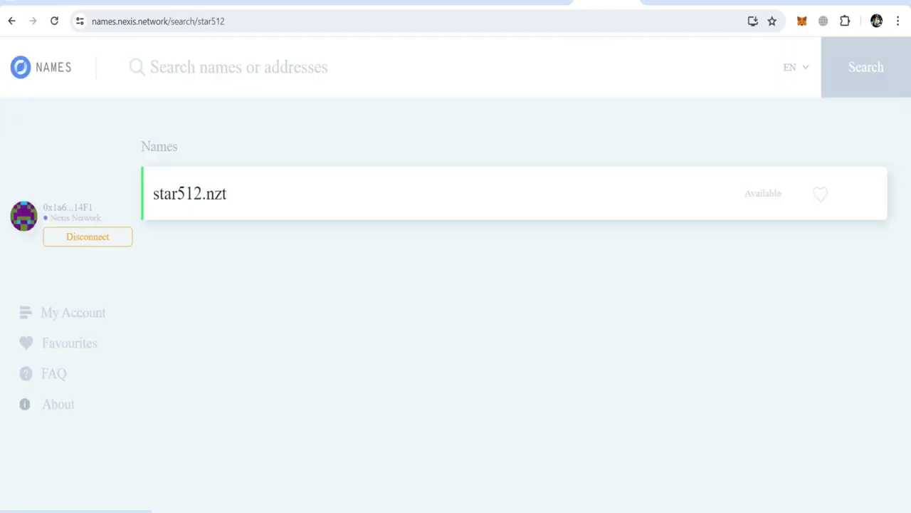
left_click(190, 194)
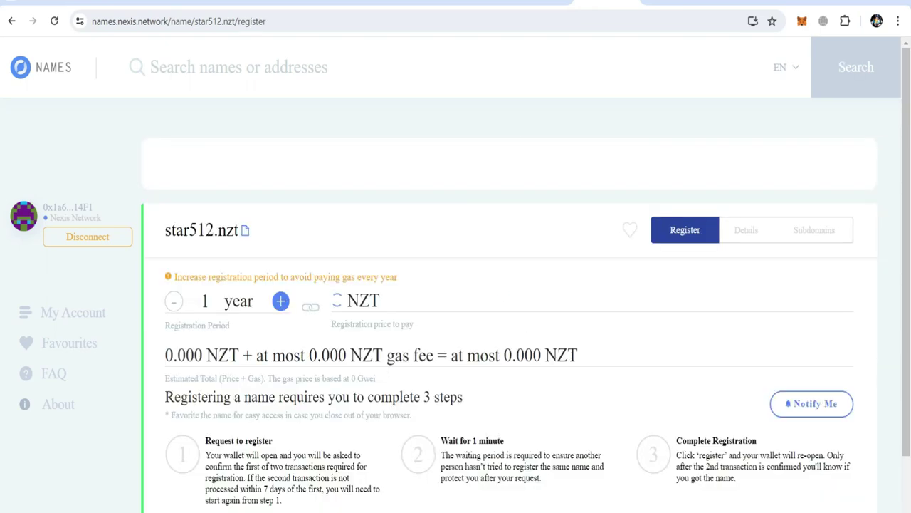
scroll(509, 320, "down", 1)
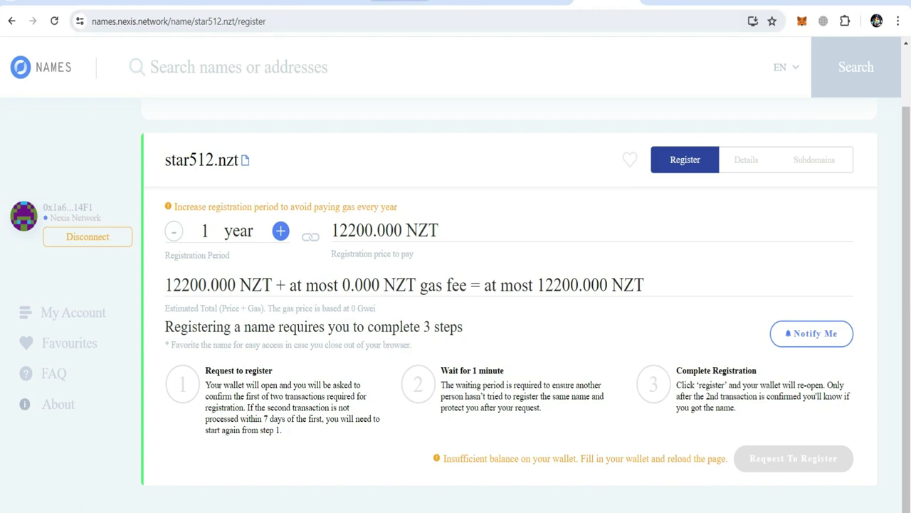
left_click(399, 4)
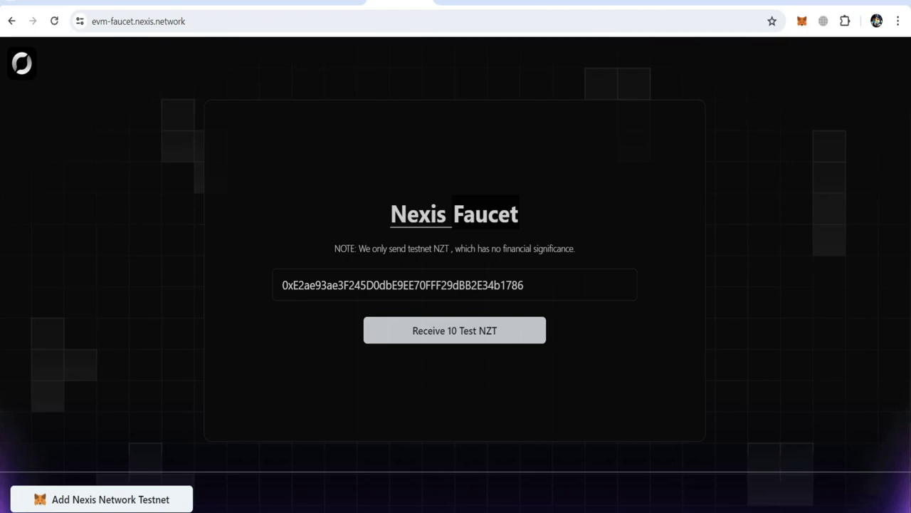
left_click(607, 2)
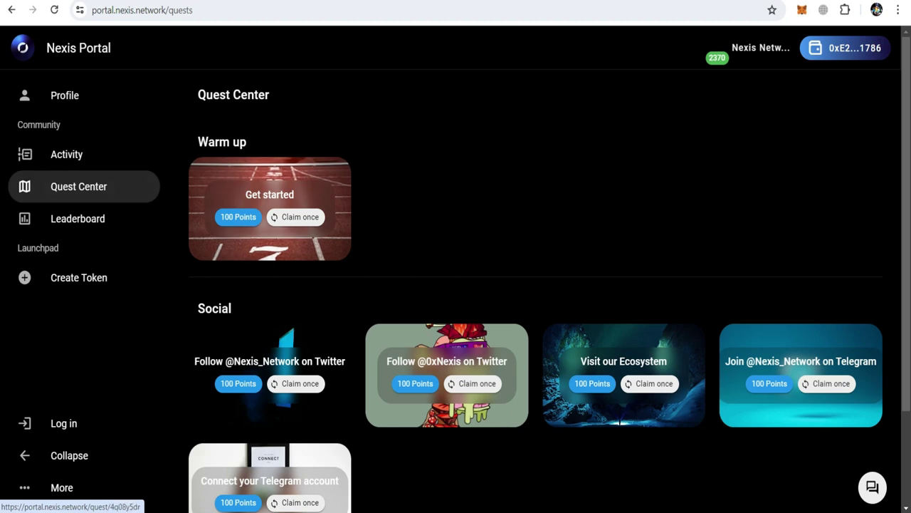
Look through the Nexis Portal quests, open the Get started quest and log in with the X account
scroll(541, 284, "down", 2)
scroll(541, 285, "up", 2)
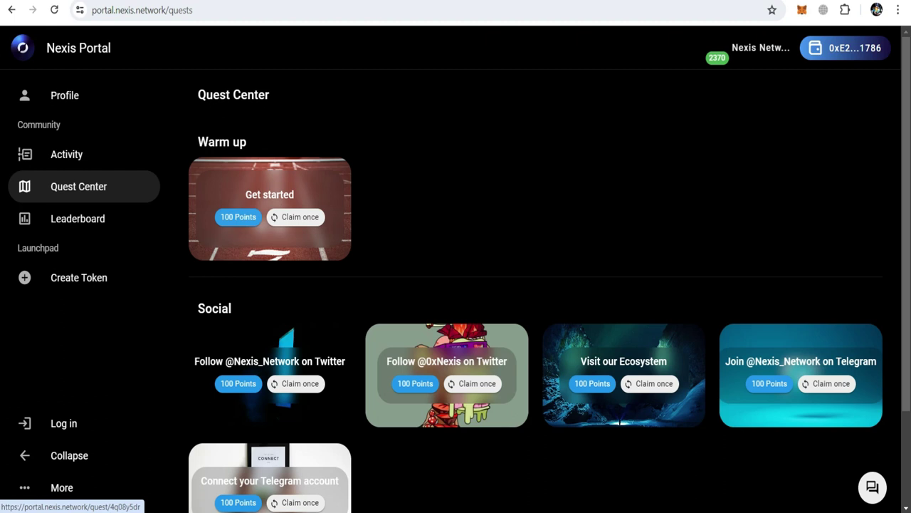
left_click(281, 214)
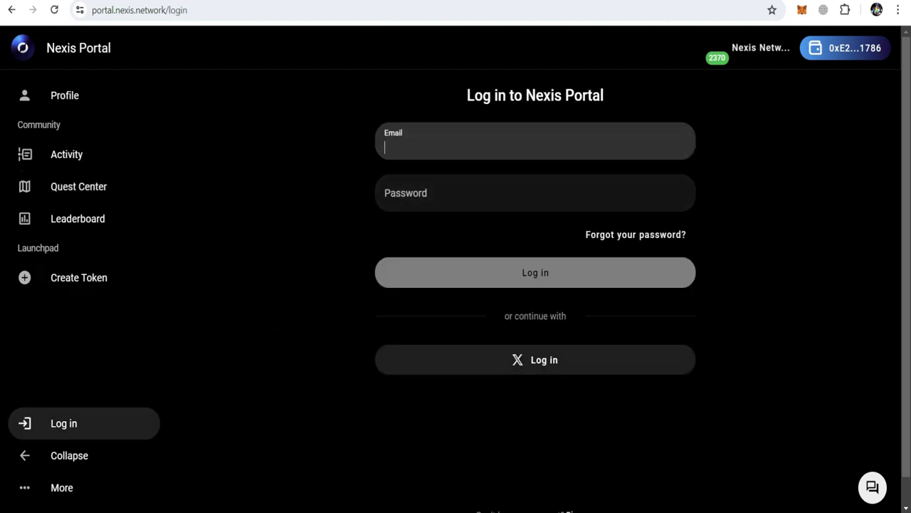
left_click(531, 359)
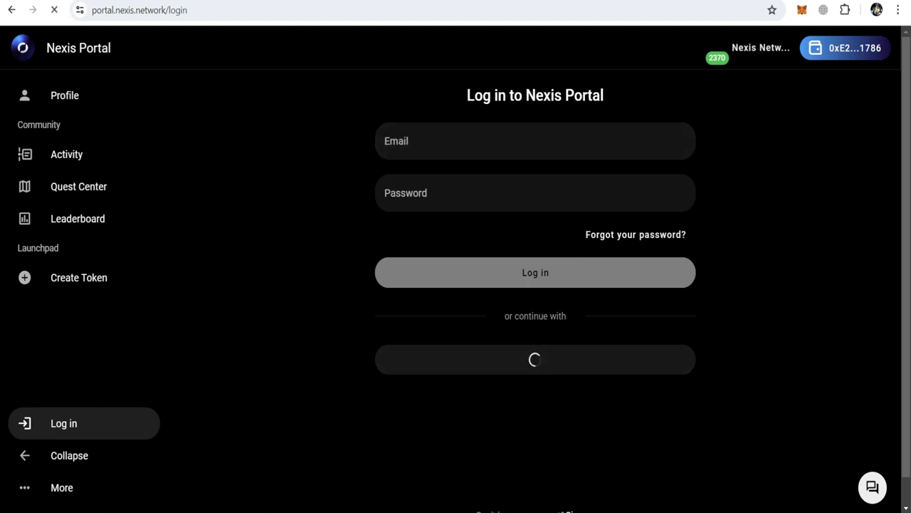
left_click(450, 363)
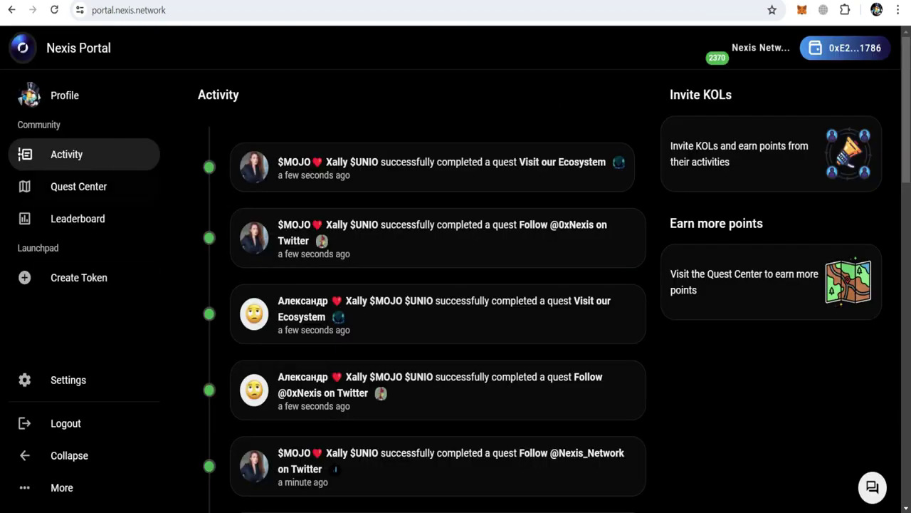
Open the Get started quest from the Quest Center and claim its 100 points
left_click(79, 186)
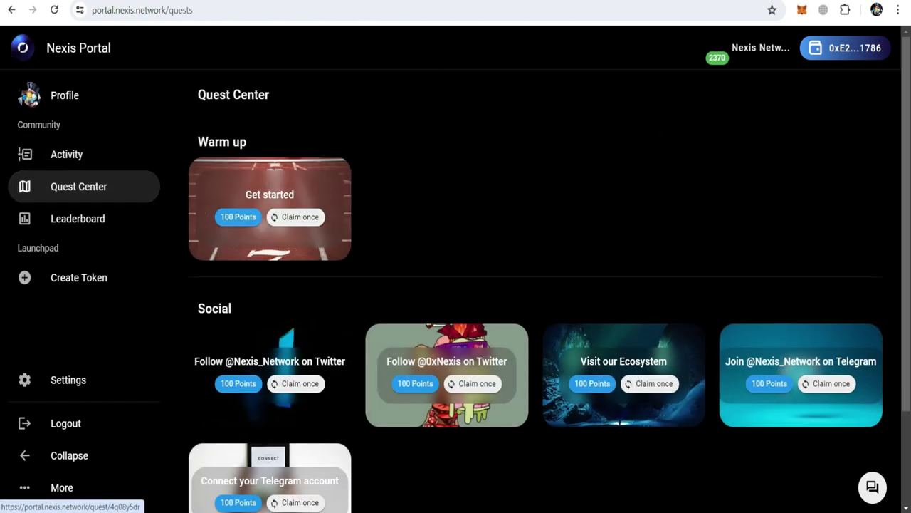
left_click(270, 207)
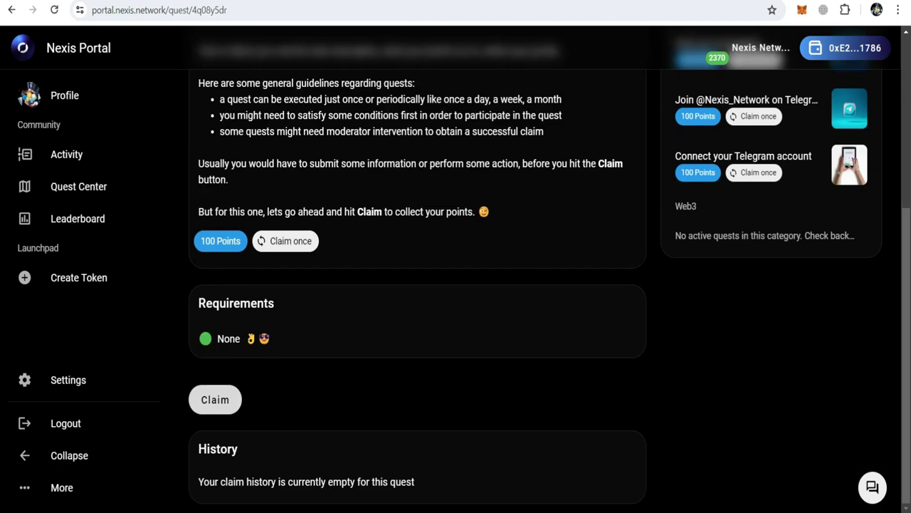
left_click(215, 400)
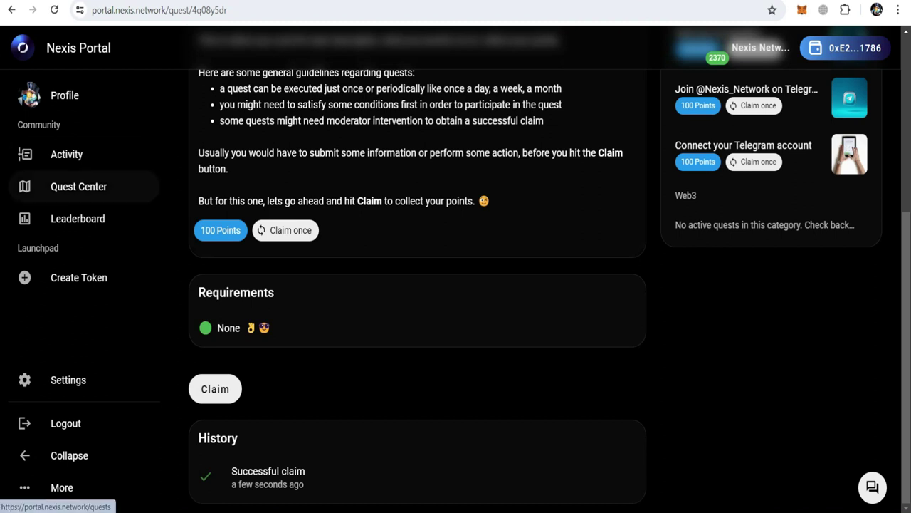
left_click(78, 185)
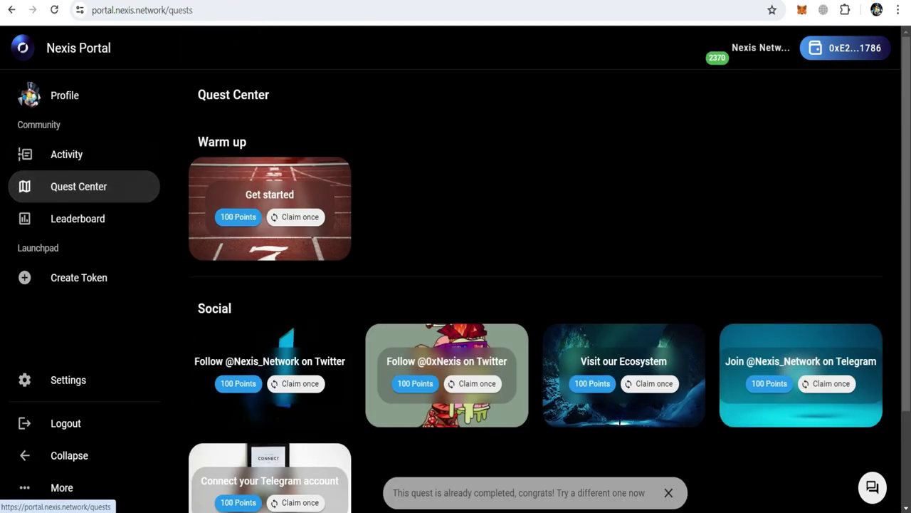
left_click(270, 375)
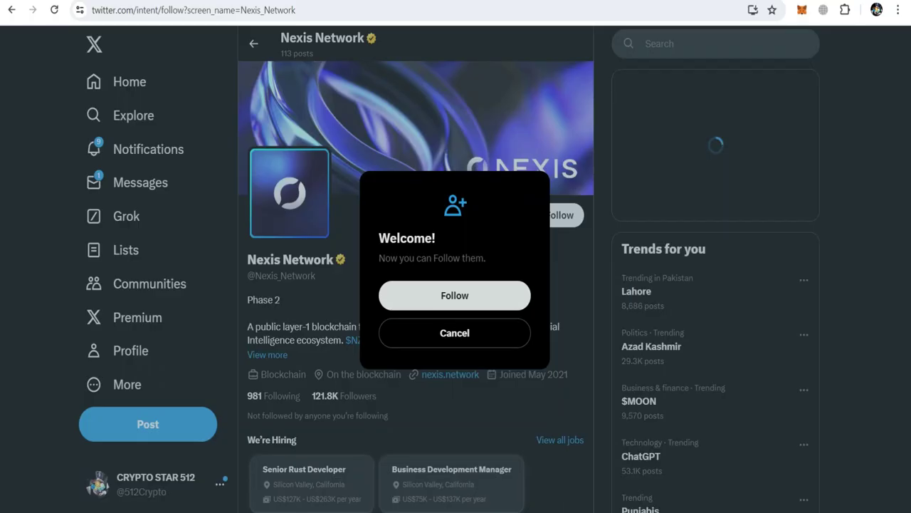
left_click(455, 296)
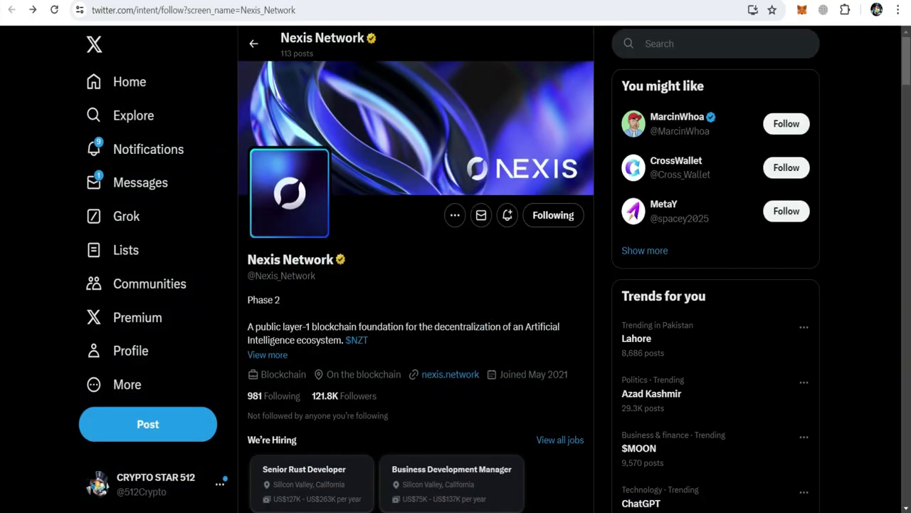
key("ctrl+w")
left_click(215, 400)
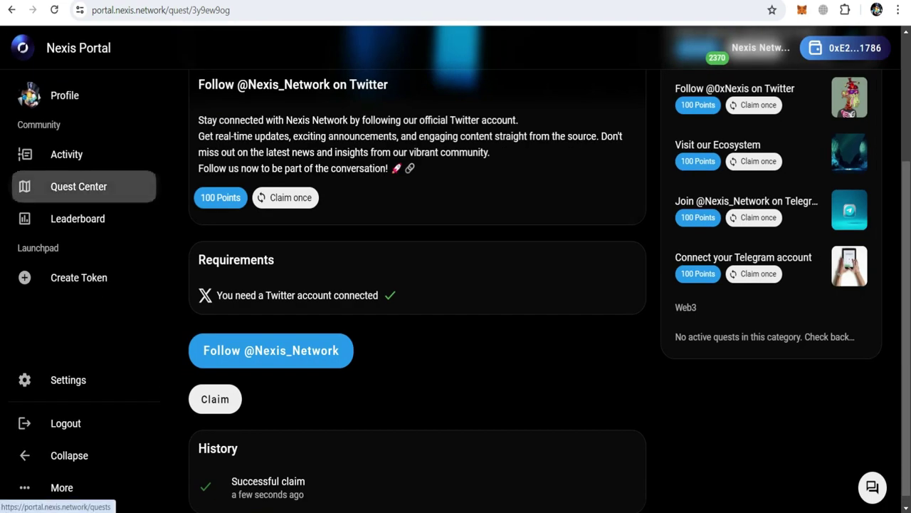
left_click(78, 186)
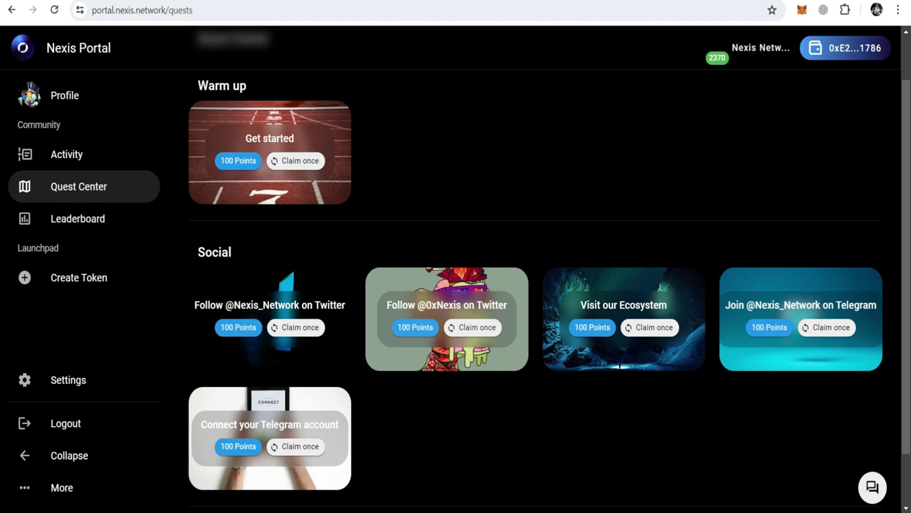
left_click(447, 319)
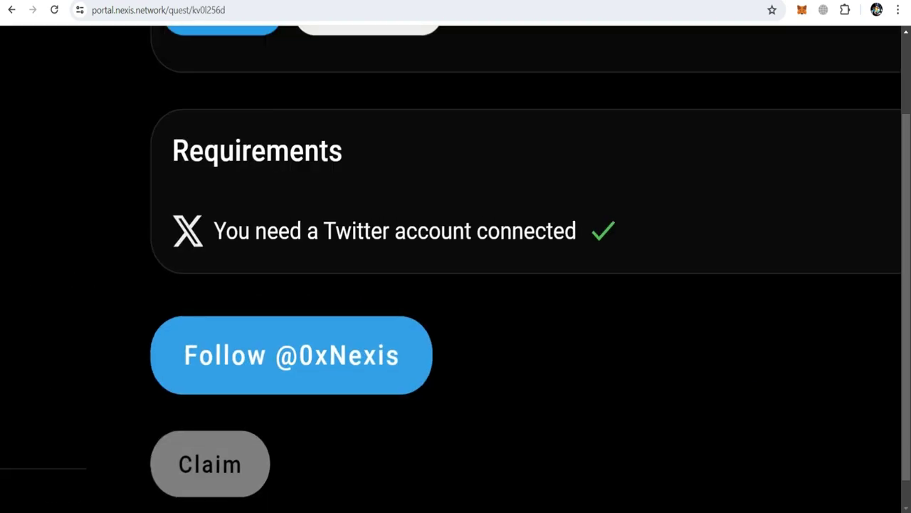
left_click(291, 354)
left_click(215, 400)
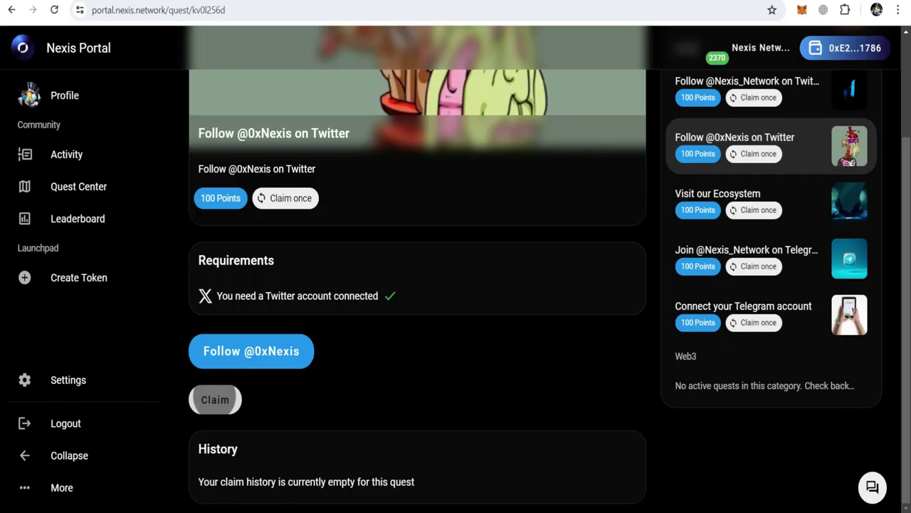
left_click(215, 400)
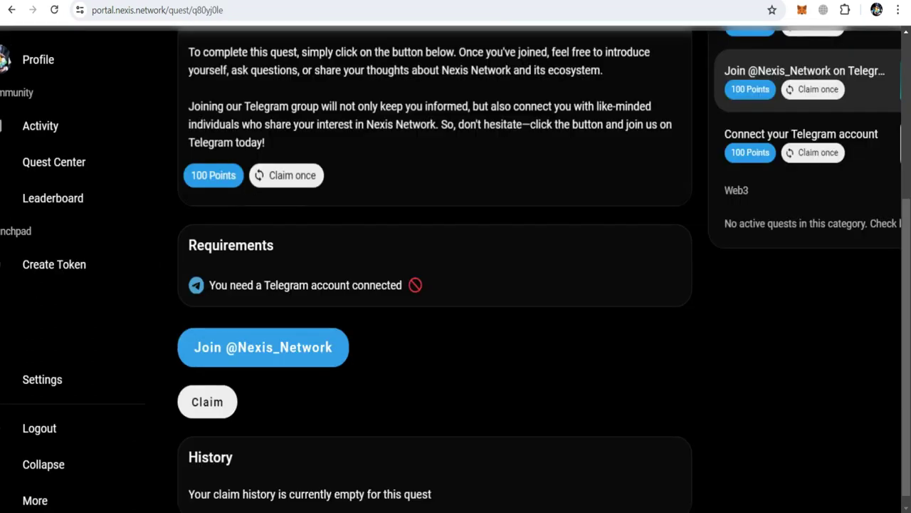
key("alt+Tab")
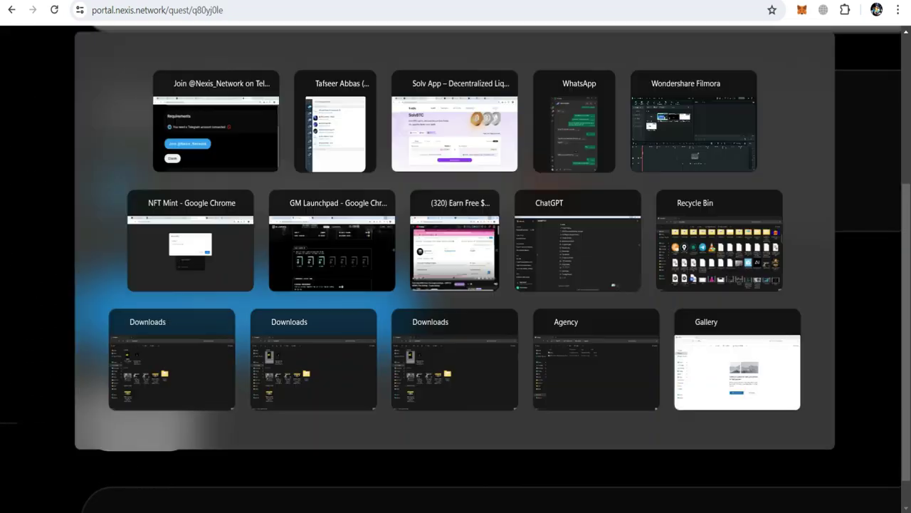
left_click(411, 169)
key("alt+Tab")
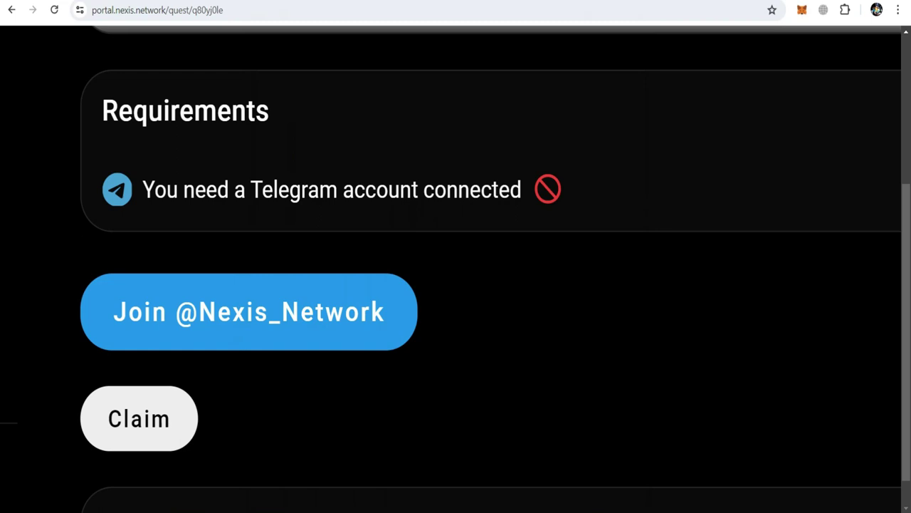
left_click(139, 418)
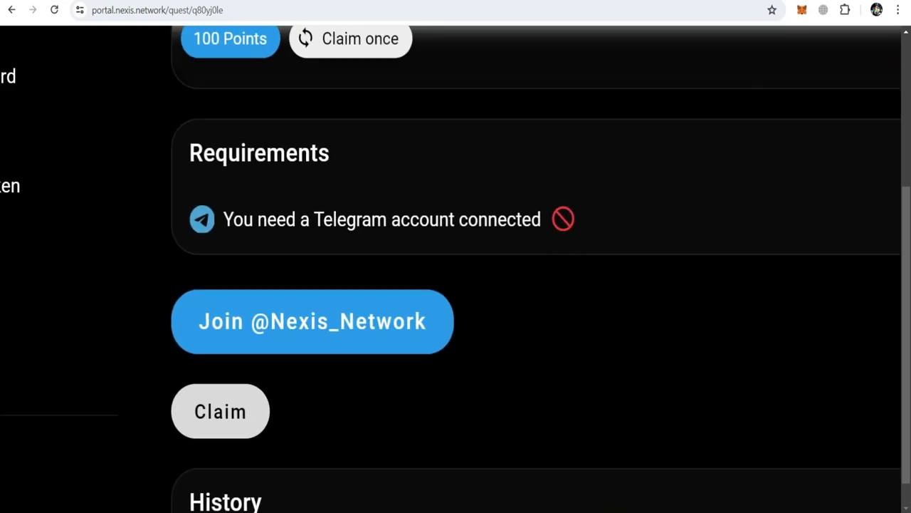
left_click(221, 412)
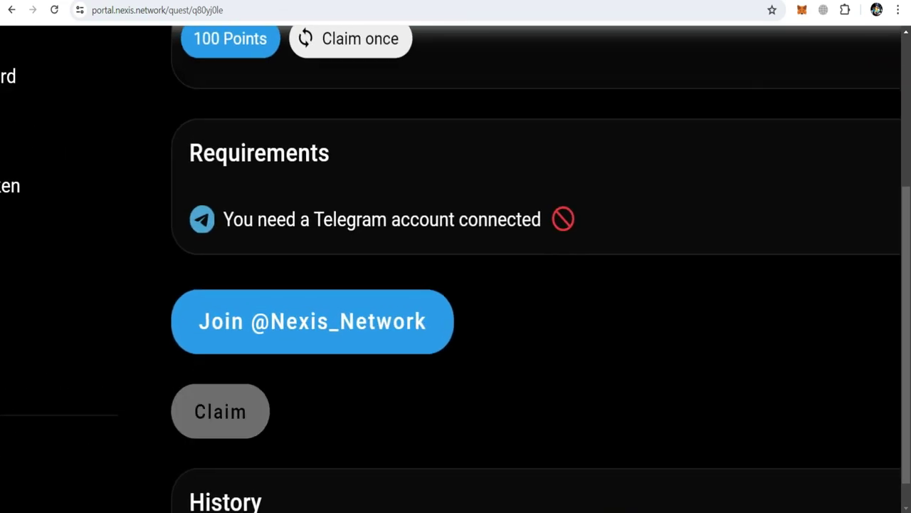
scroll(221, 411, "down", 5)
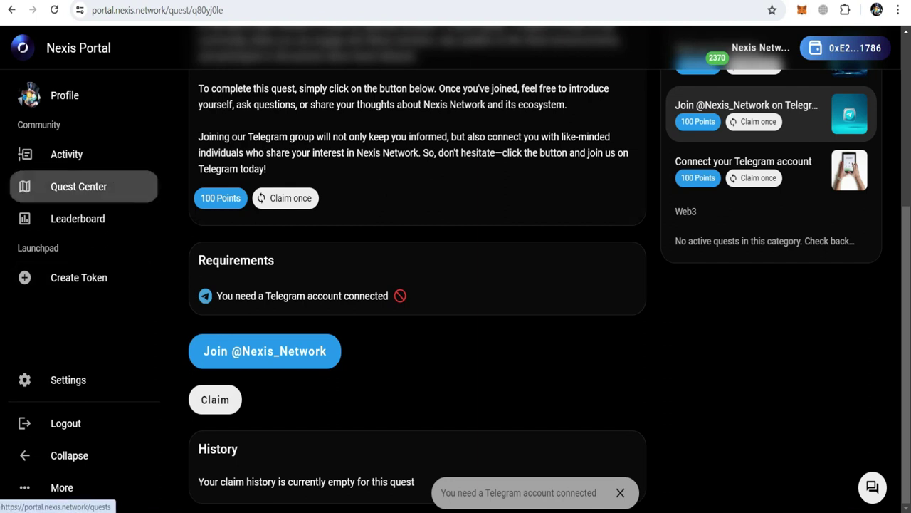
left_click(79, 186)
scroll(534, 285, "down", 2)
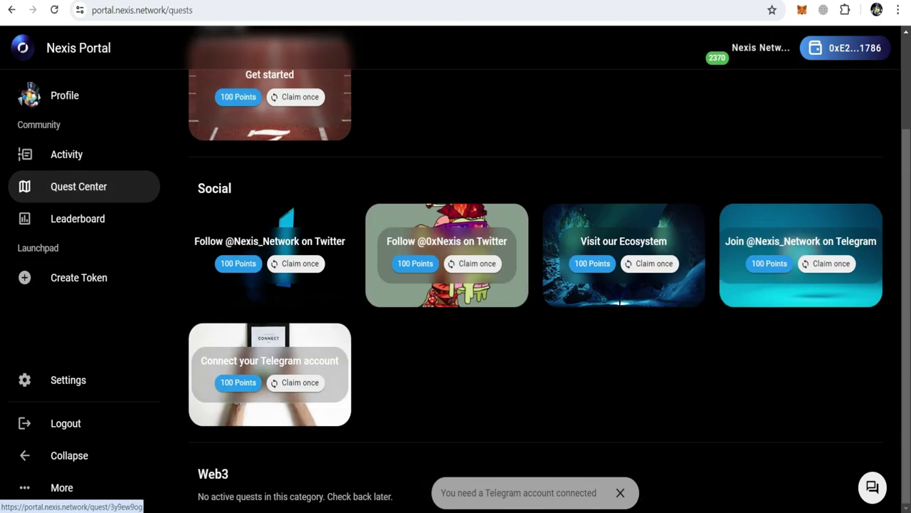
left_click(269, 227)
left_click(270, 340)
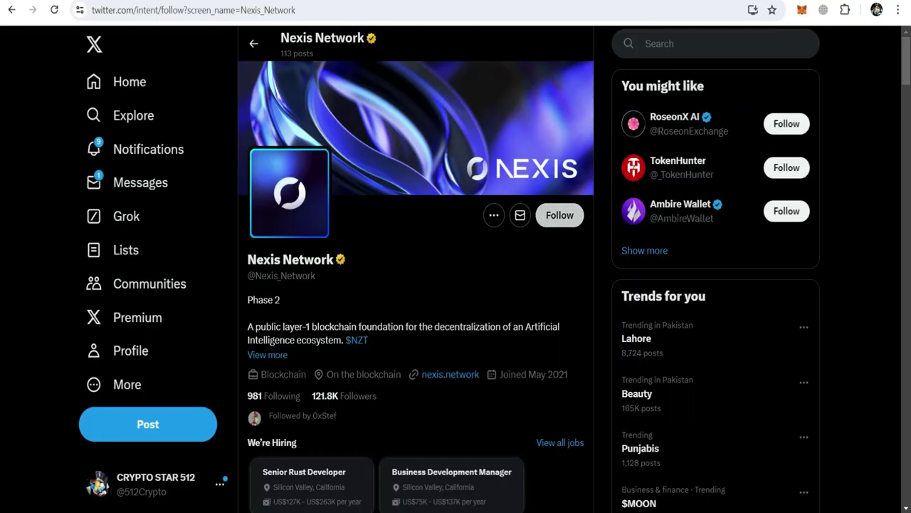
left_click(560, 215)
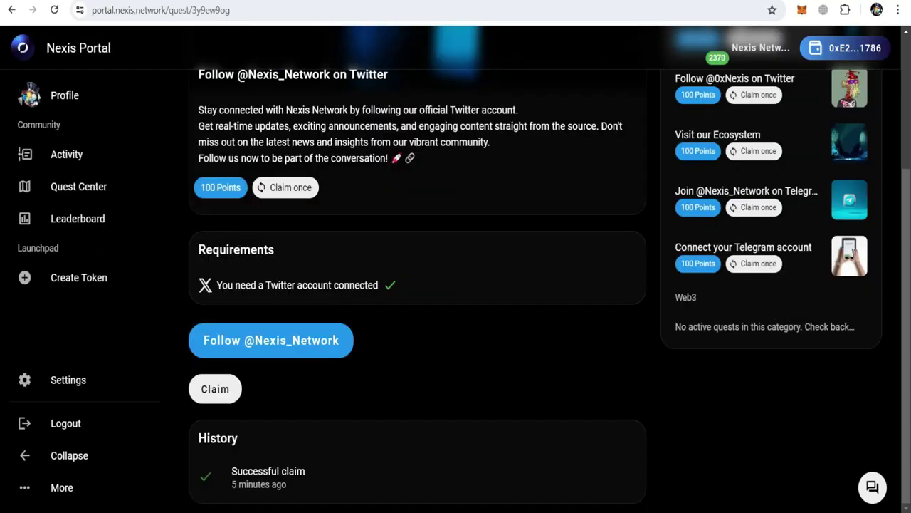
left_click(215, 389)
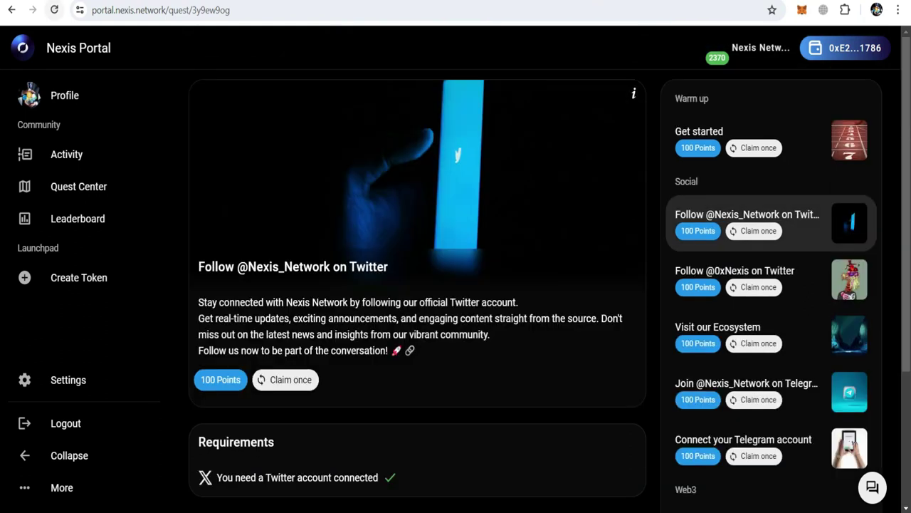
Reload the quest page, return to the Quest Center and look over the listed quests
left_click(54, 10)
left_click(79, 187)
scroll(447, 363, "down", 2)
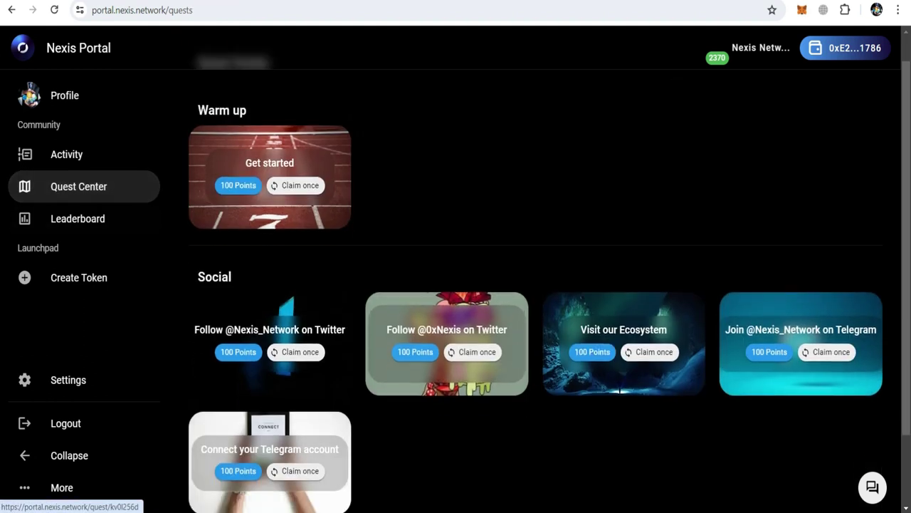
scroll(456, 285, "up", 2)
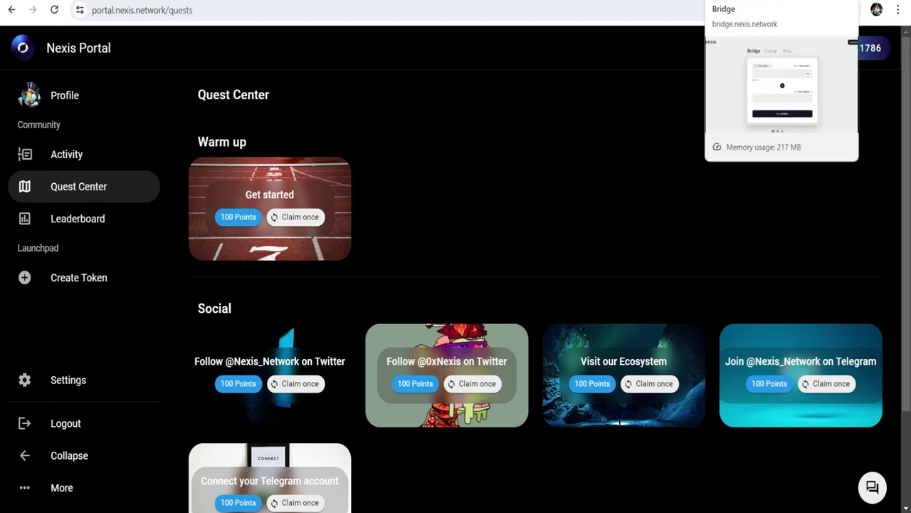
Switch to the Nexis Bridge site and connect the MetaMask wallet, approving the connection request for Account 3
left_click(755, 0)
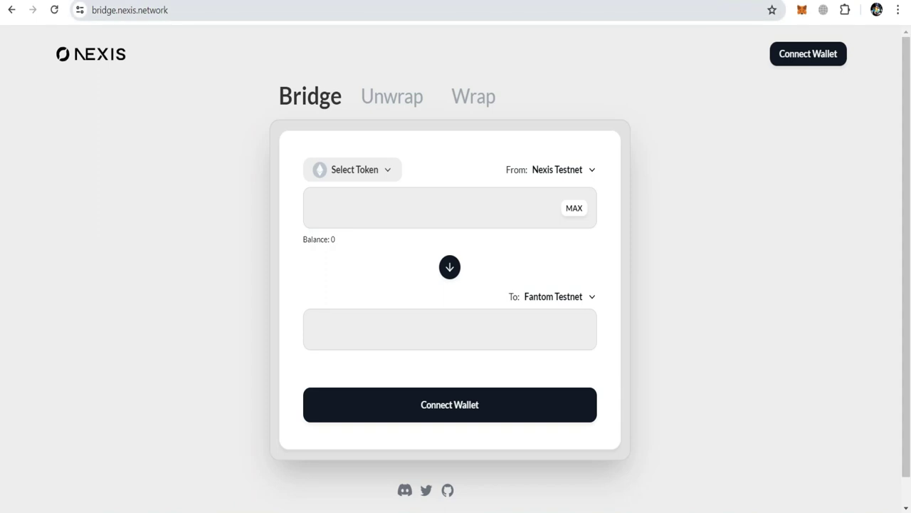
left_click(809, 54)
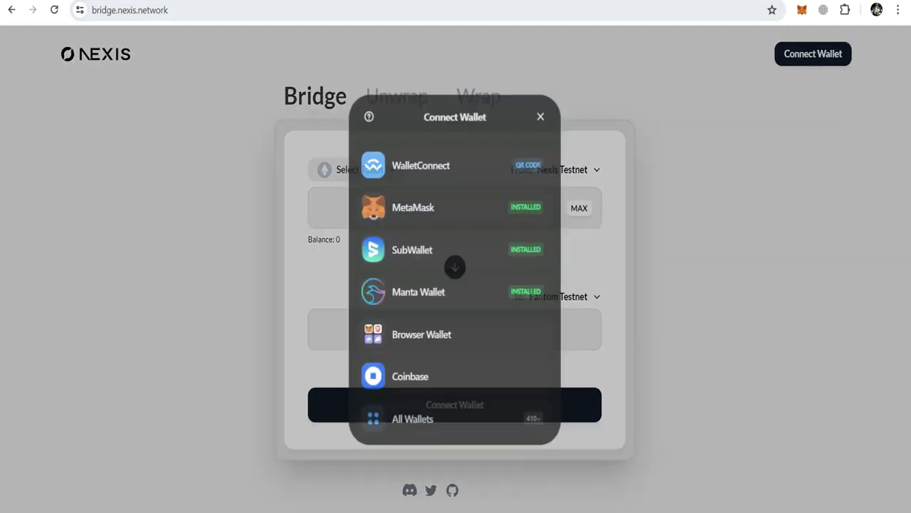
left_click(454, 207)
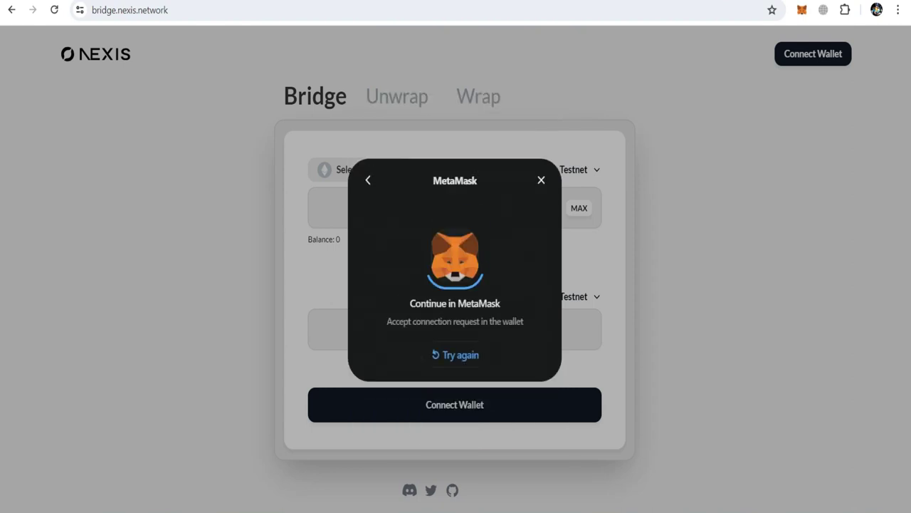
left_click(858, 346)
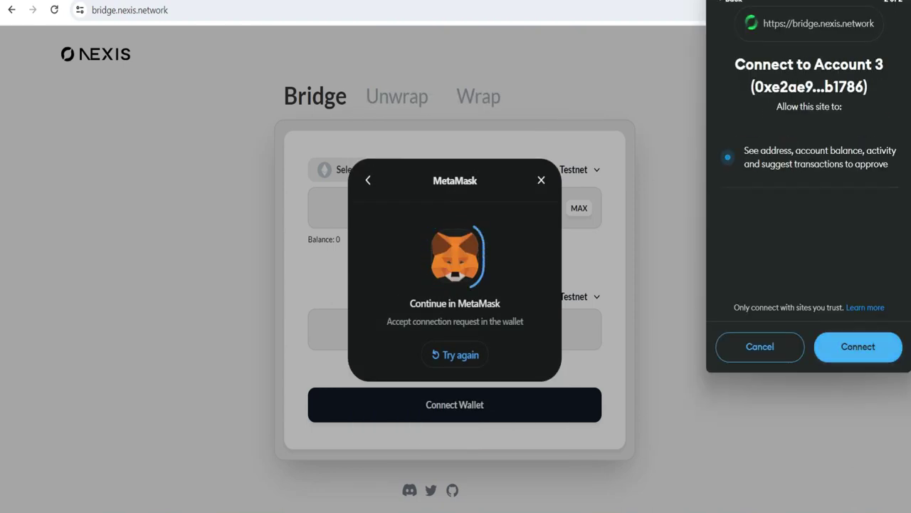
left_click(858, 346)
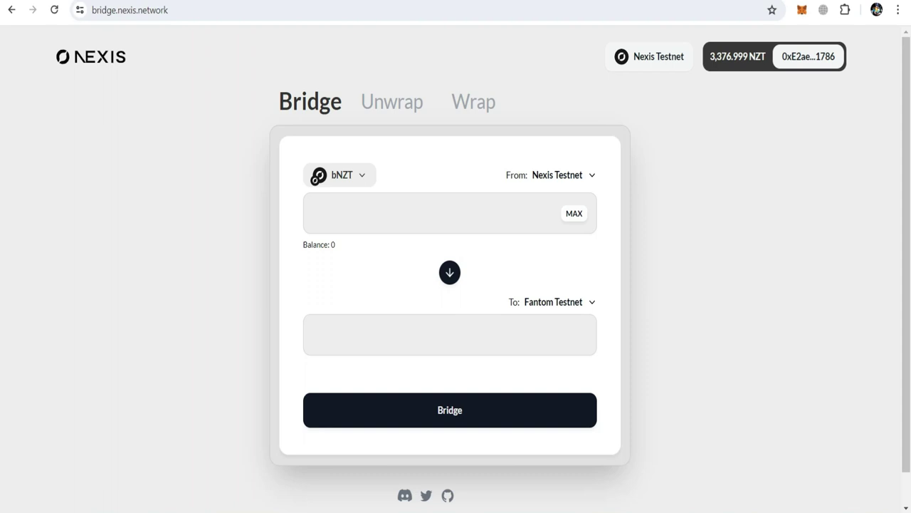
Select NZT as the bridge token and enter an amount of 100 from Nexis Testnet to Fantom Testnet
left_click(340, 175)
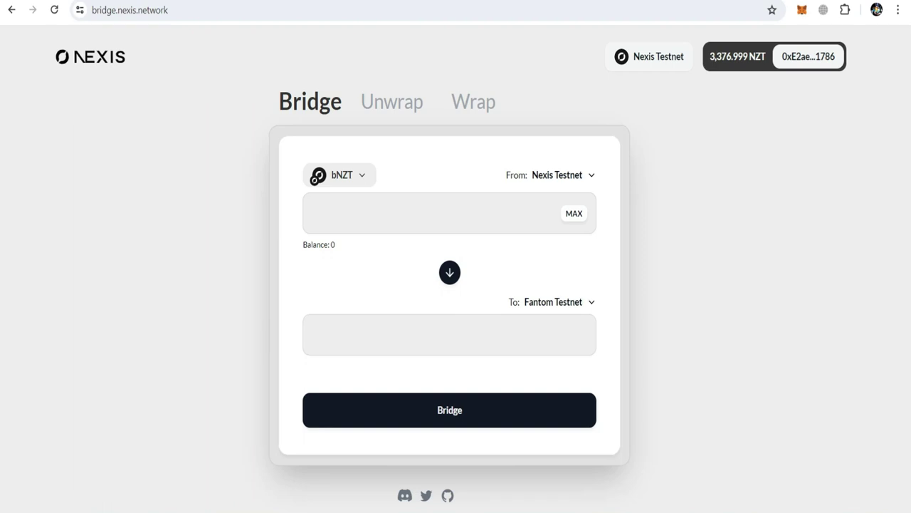
left_click(359, 307)
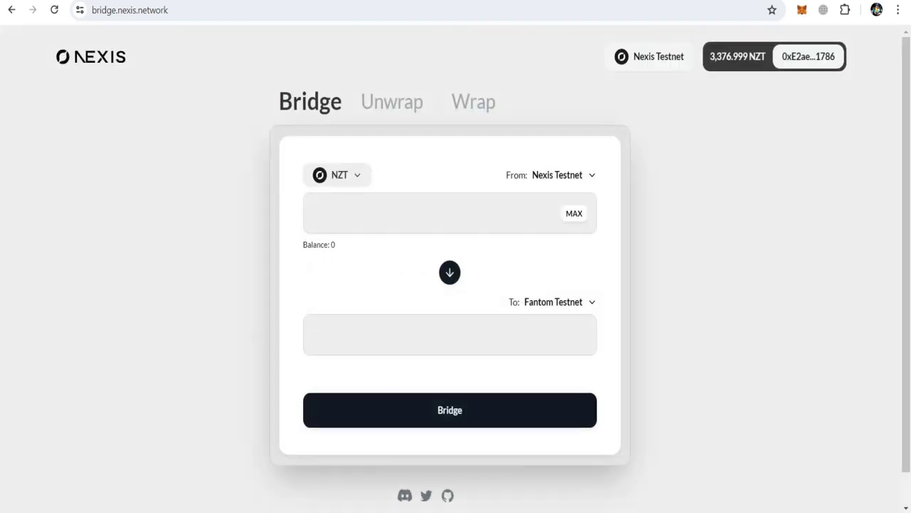
left_click(427, 213)
type("100")
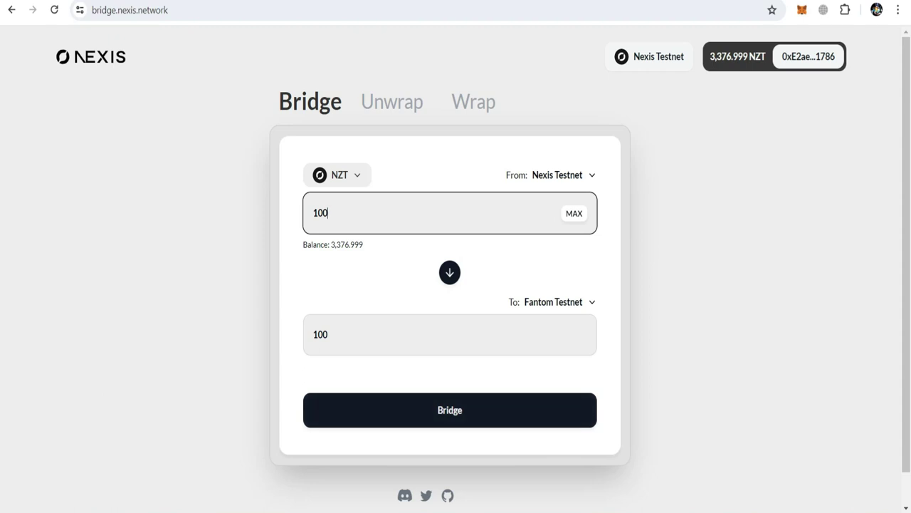
Look at the bridge's Unwrap form and enter 100 NZT as the amount on the Wrap form
left_click(392, 102)
left_click(319, 252)
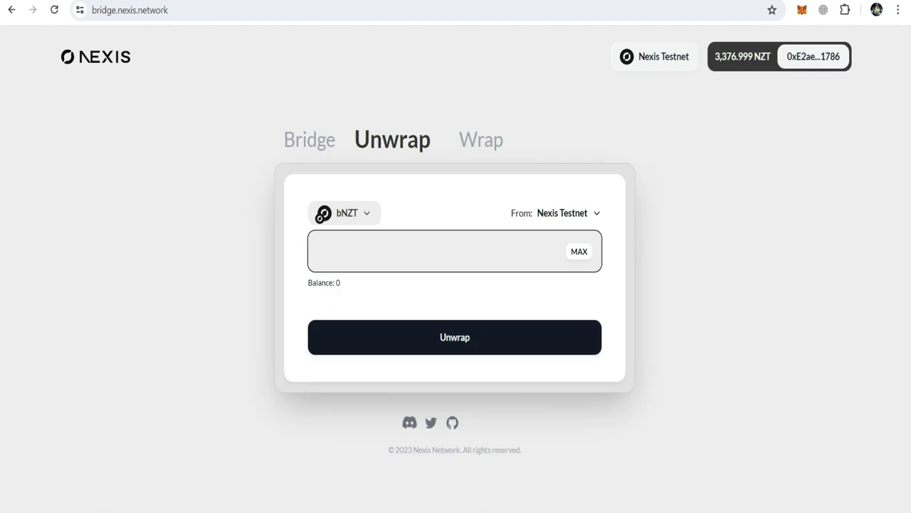
left_click(480, 140)
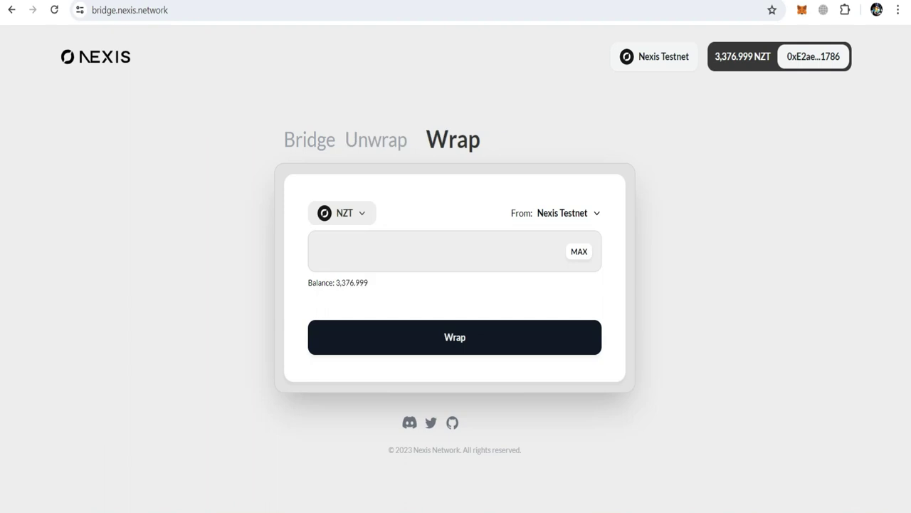
double_click(331, 252)
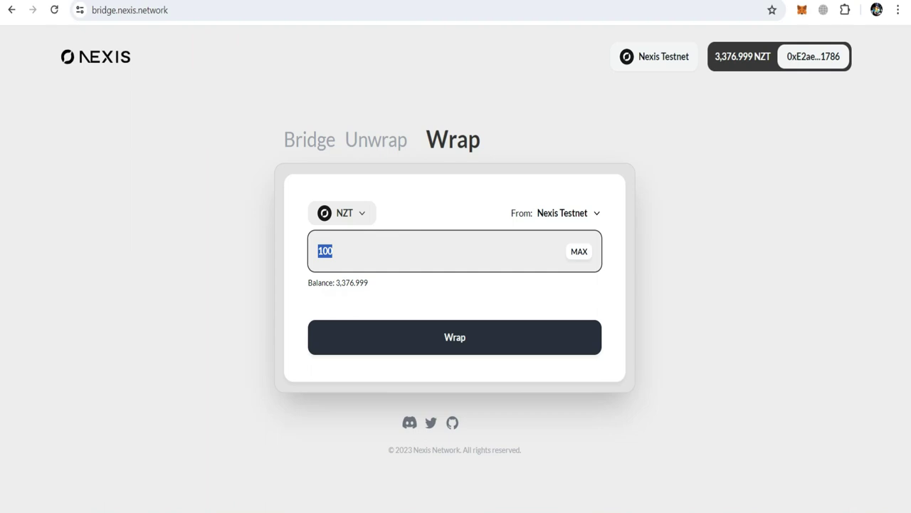
key("alt+Tab")
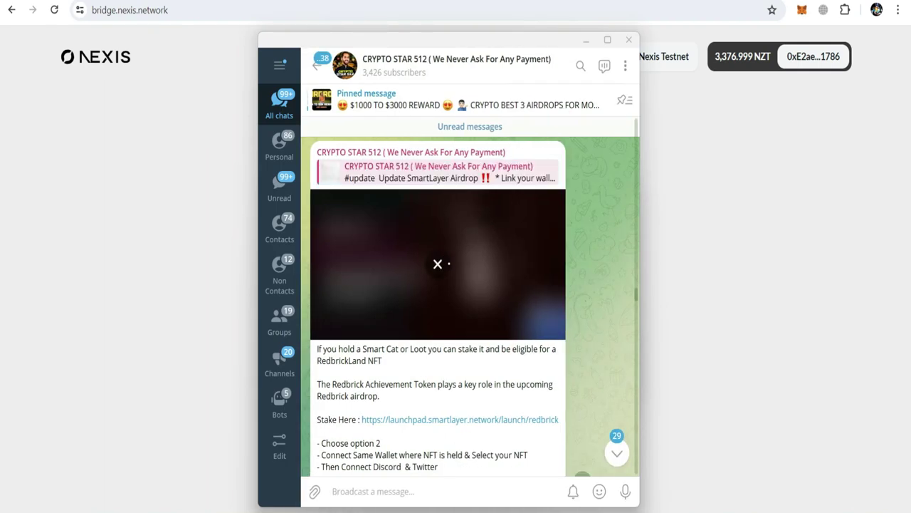
left_click(587, 40)
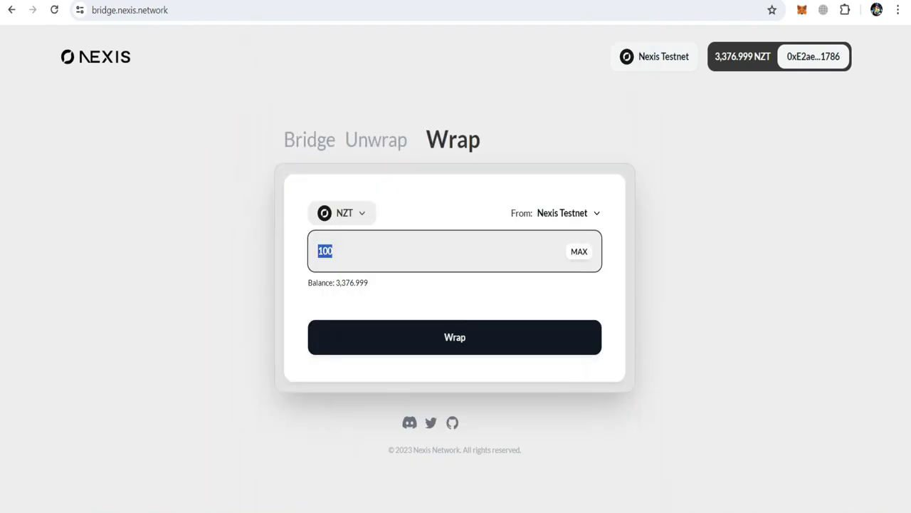
Review Azuro's fundraising page on CryptoRank, its $AZUR token distribution and its X profile
mouse_move(694, 511)
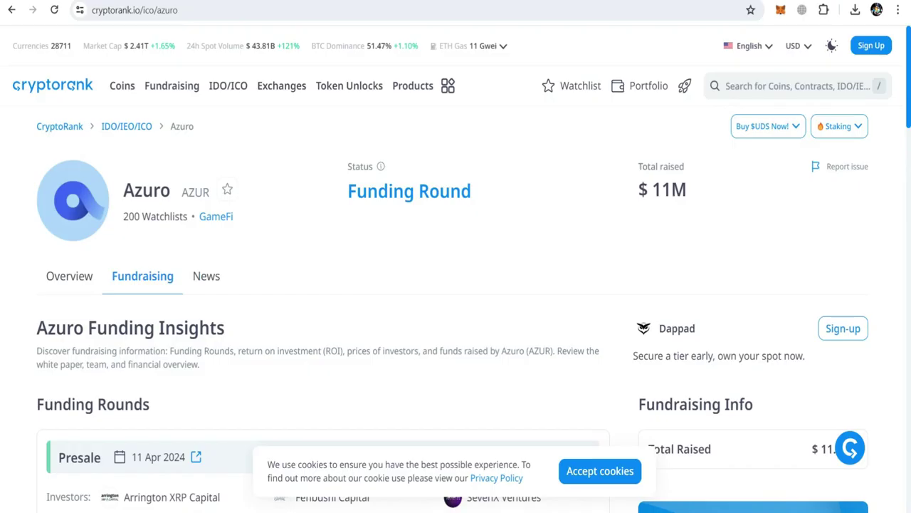
key("ctrl+Tab")
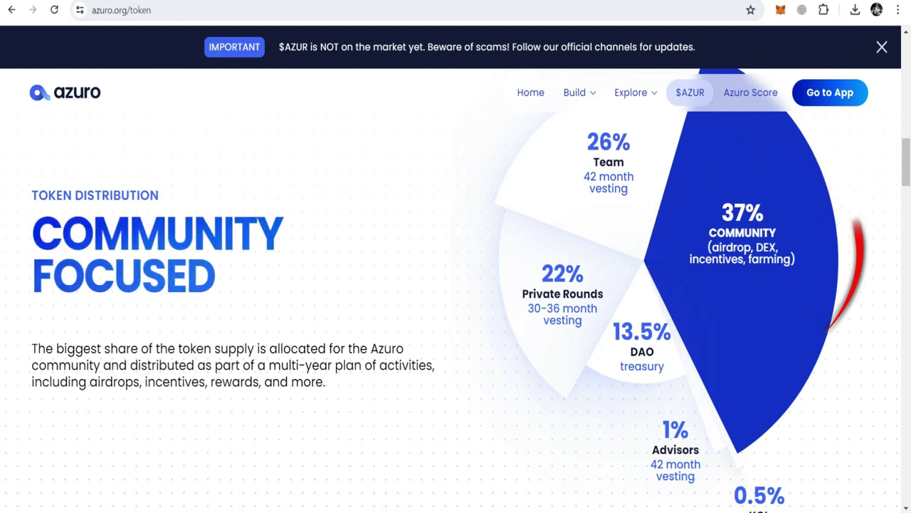
scroll(456, 284, "up", 4)
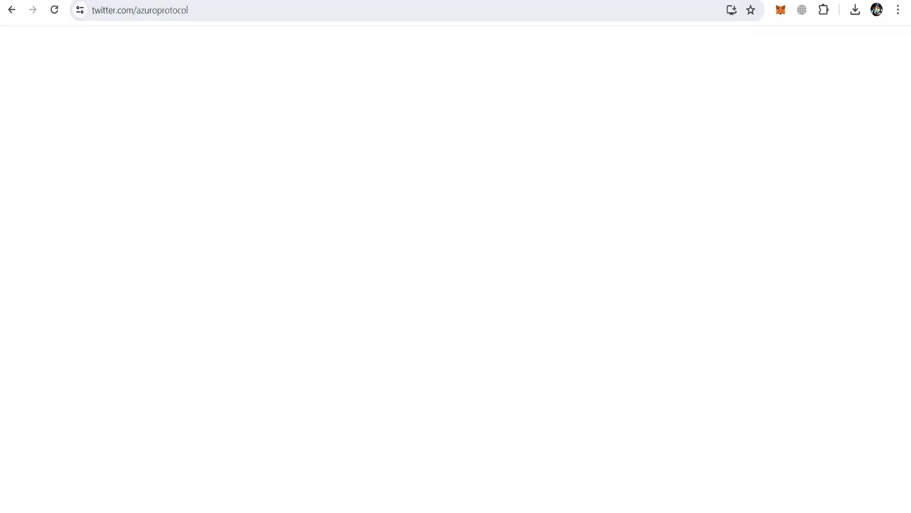
scroll(456, 285, "down", 3)
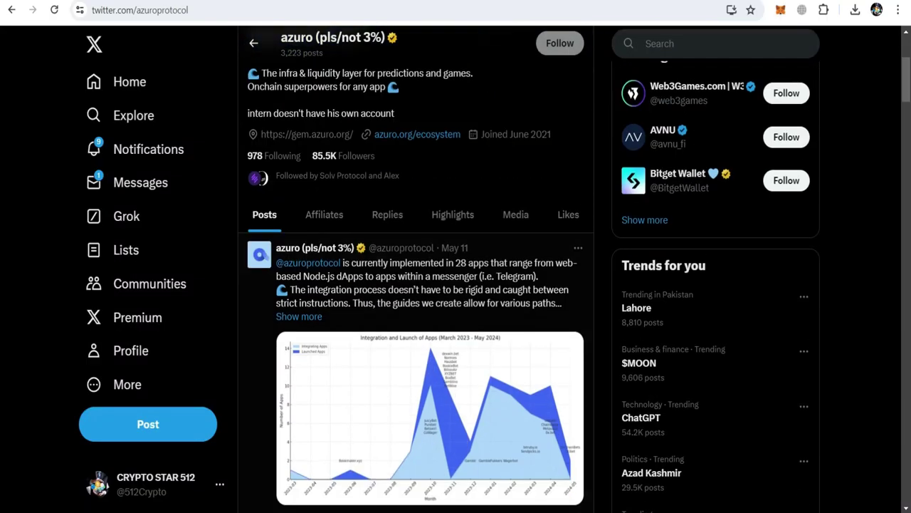
scroll(416, 284, "down", 4)
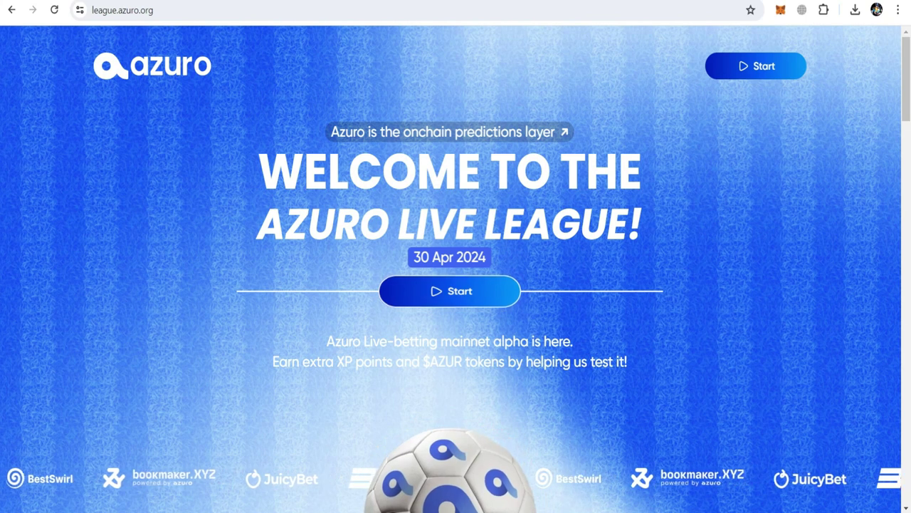
Go to the quest section of the Azuro Live League site and look over the available quests
left_click(122, 10)
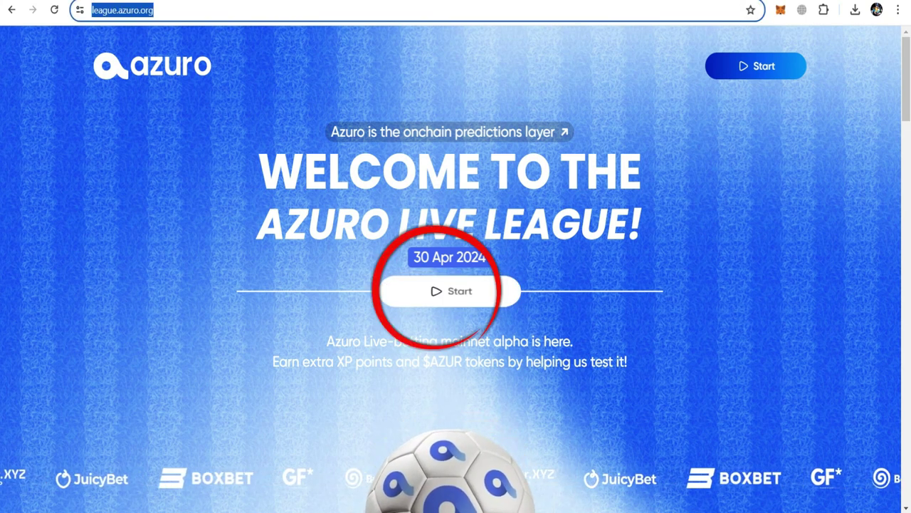
left_click(441, 291)
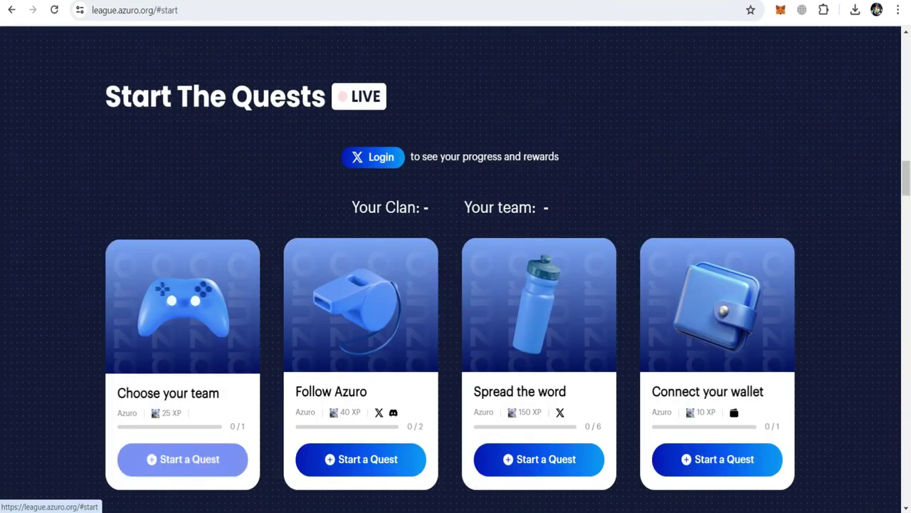
scroll(456, 285, "down", 2)
scroll(455, 285, "down", 5)
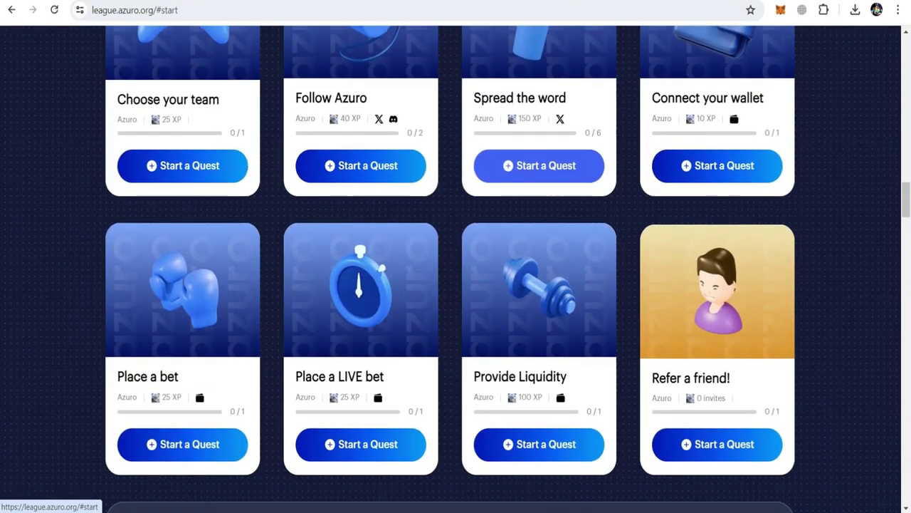
scroll(539, 257, "down", 3)
scroll(539, 257, "up", 7)
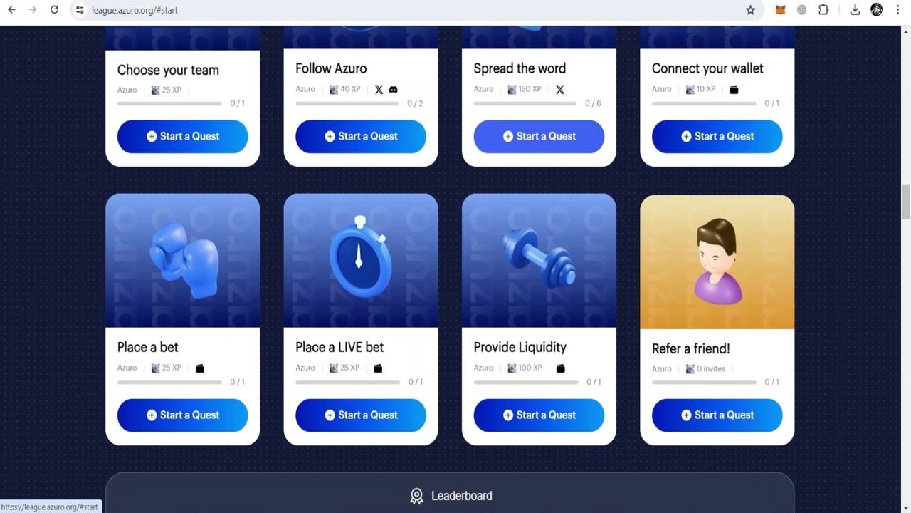
scroll(539, 257, "up", 2)
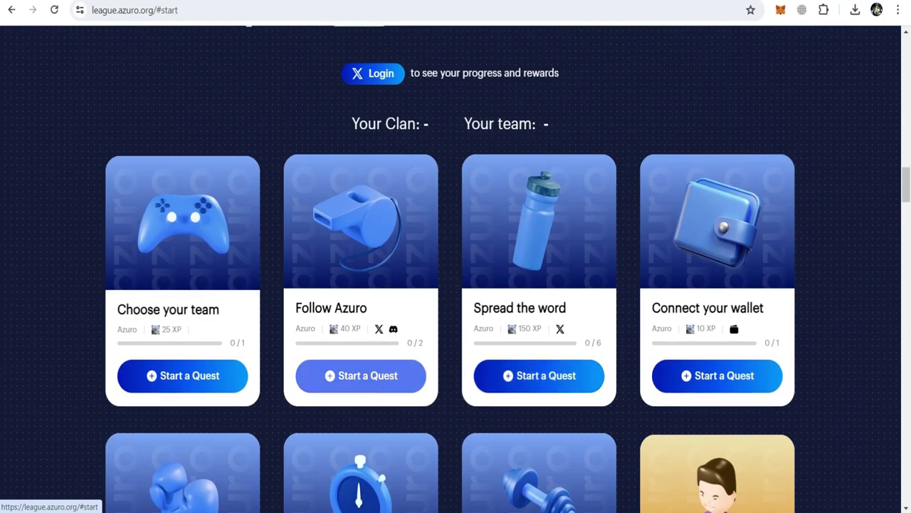
Start the Choose your team quest, accept the terms, log in with X and get assigned to a team
left_click(183, 376)
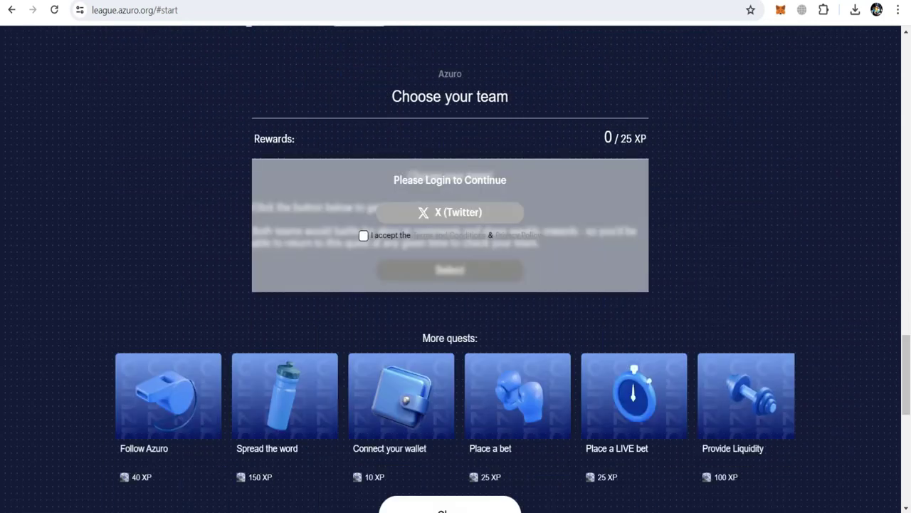
left_click(364, 236)
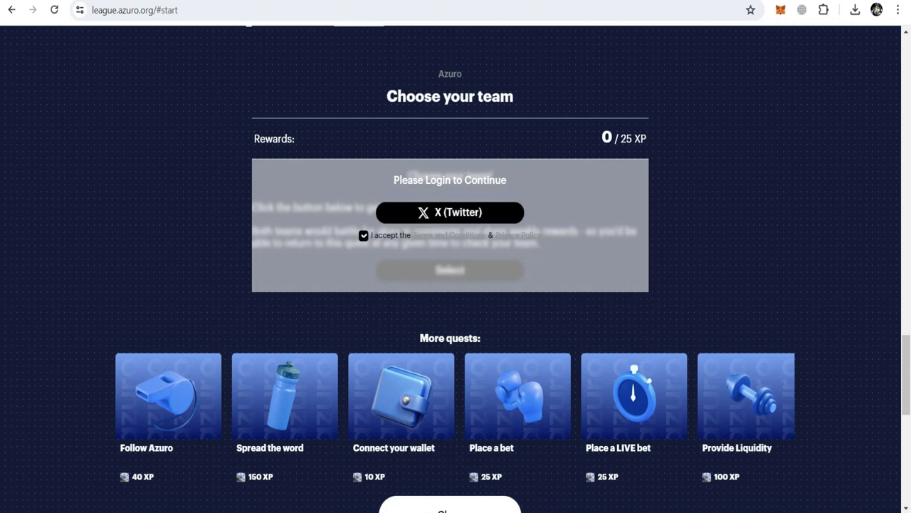
left_click(450, 212)
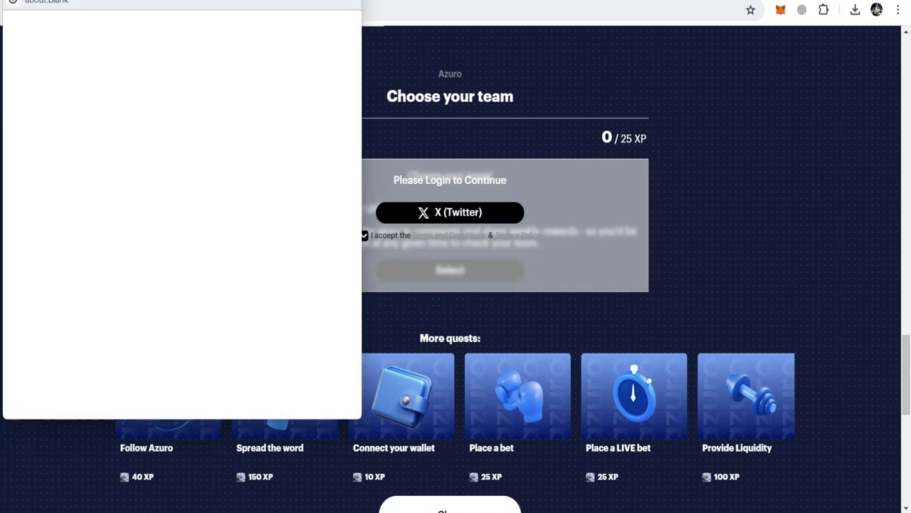
left_click(52, 124)
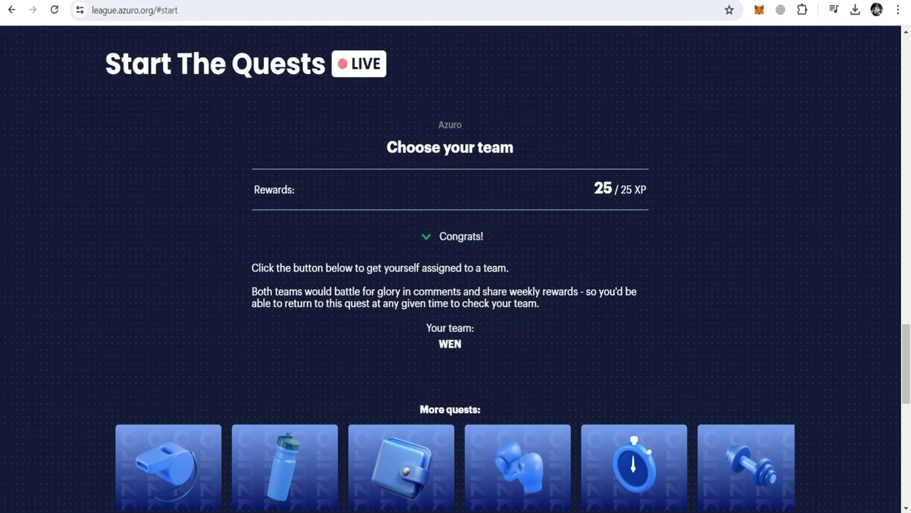
Return to the Azuro League quest list and review the XP progress, assigned clan and remaining quests
scroll(450, 269, "down", 2)
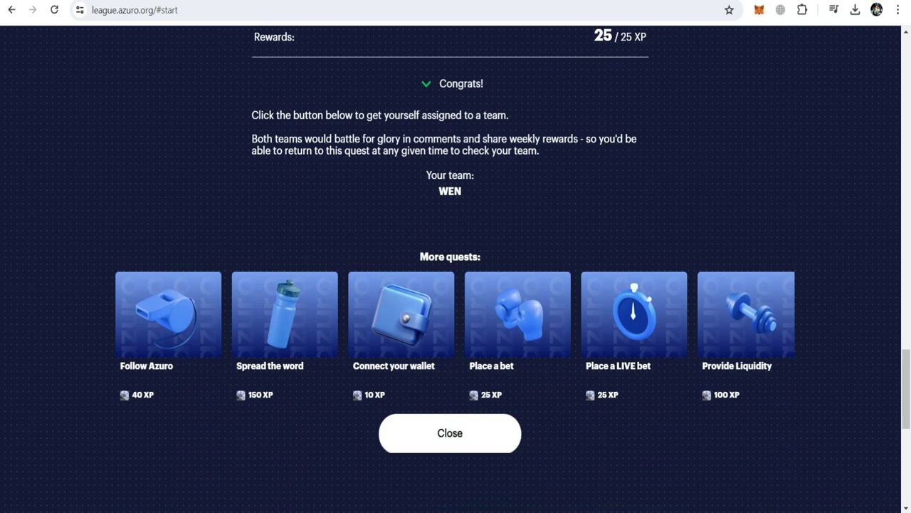
left_click(168, 315)
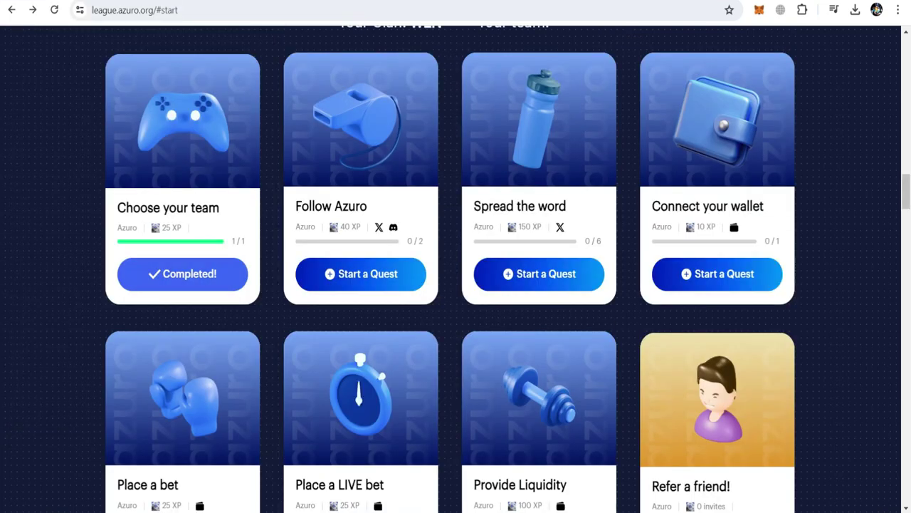
scroll(183, 277, "up", 1)
scroll(183, 285, "up", 5)
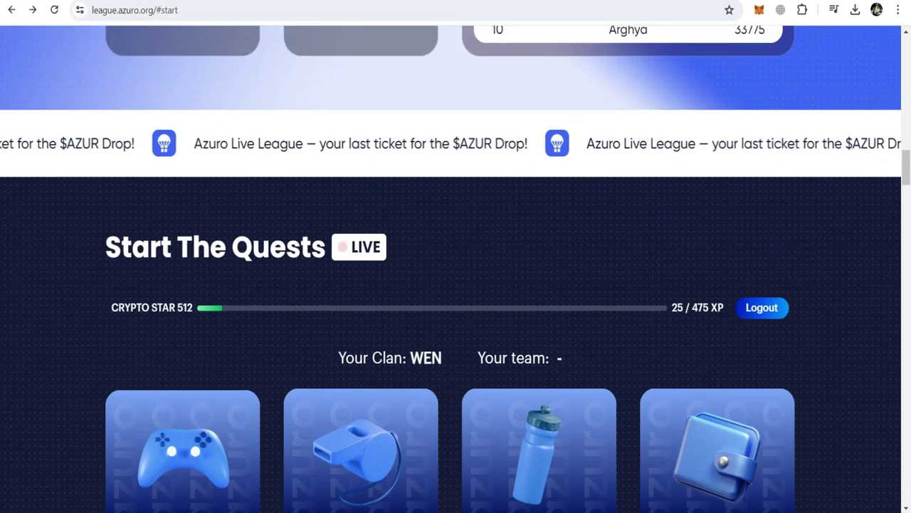
scroll(183, 285, "down", 5)
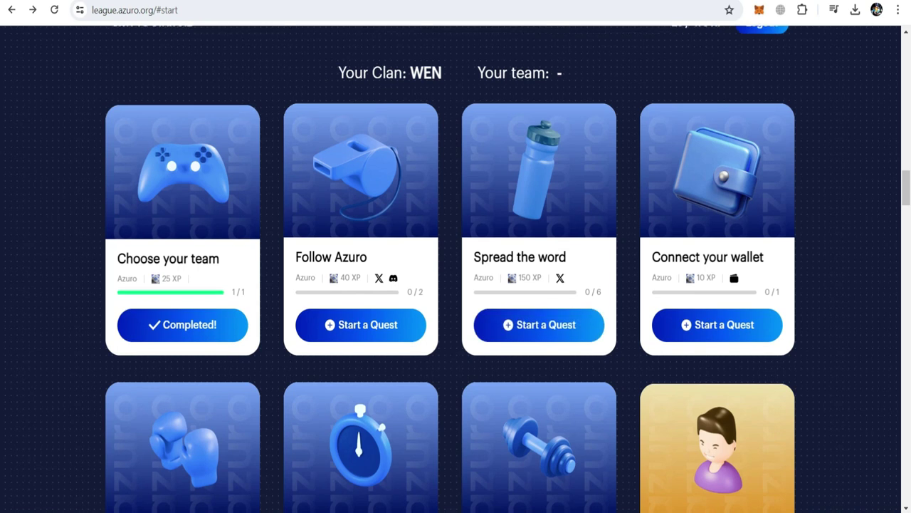
scroll(456, 285, "down", 3)
scroll(456, 285, "up", 2)
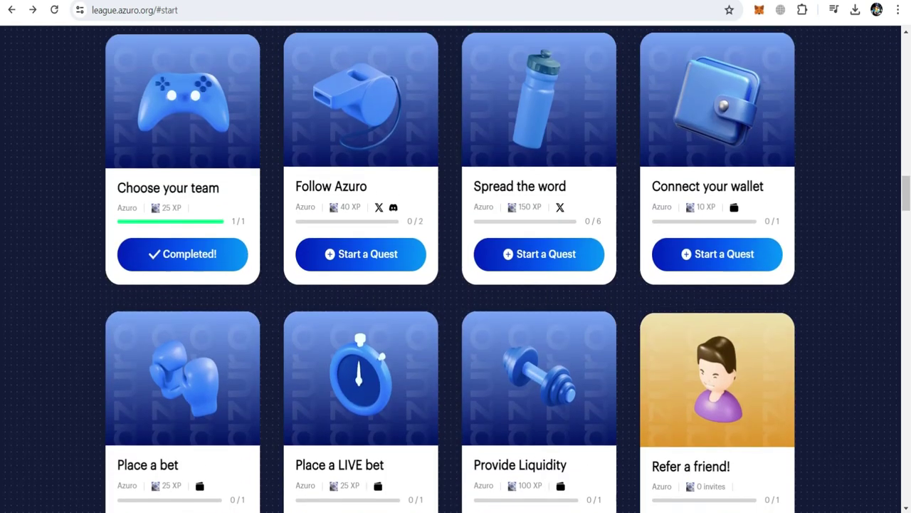